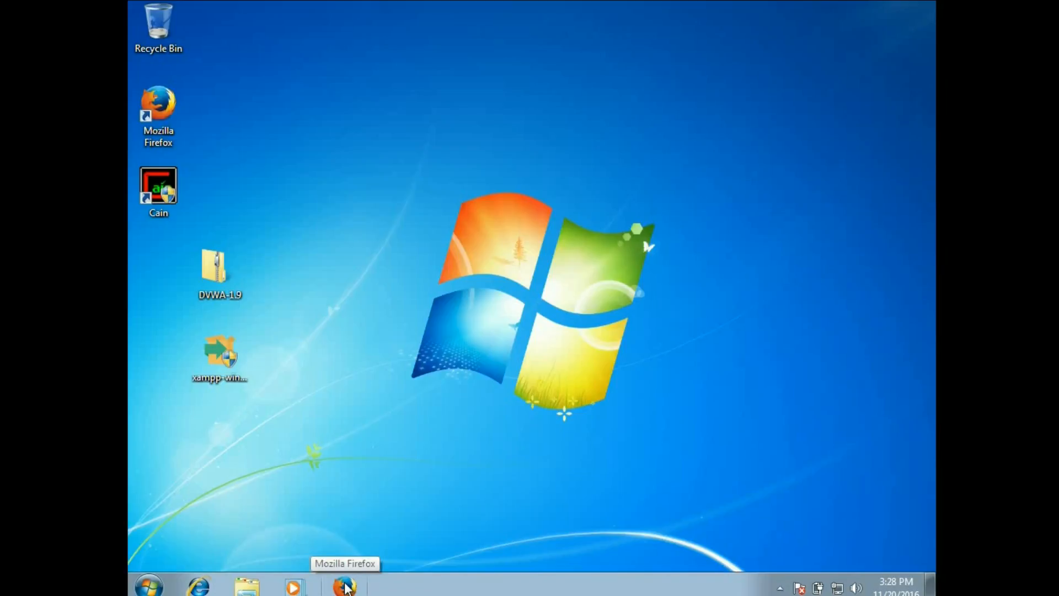
click(346, 586)
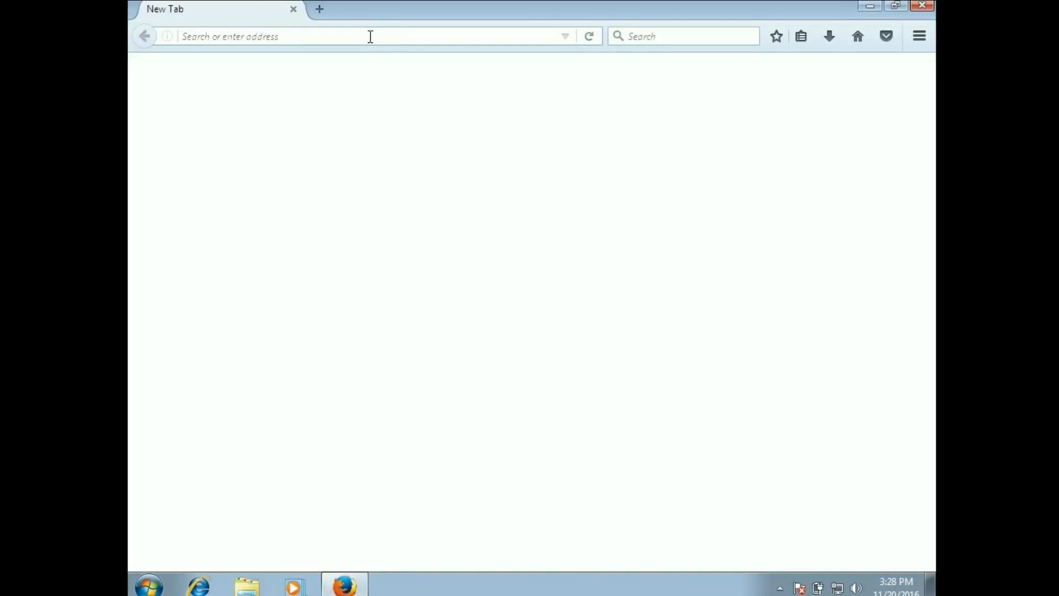
click(370, 36)
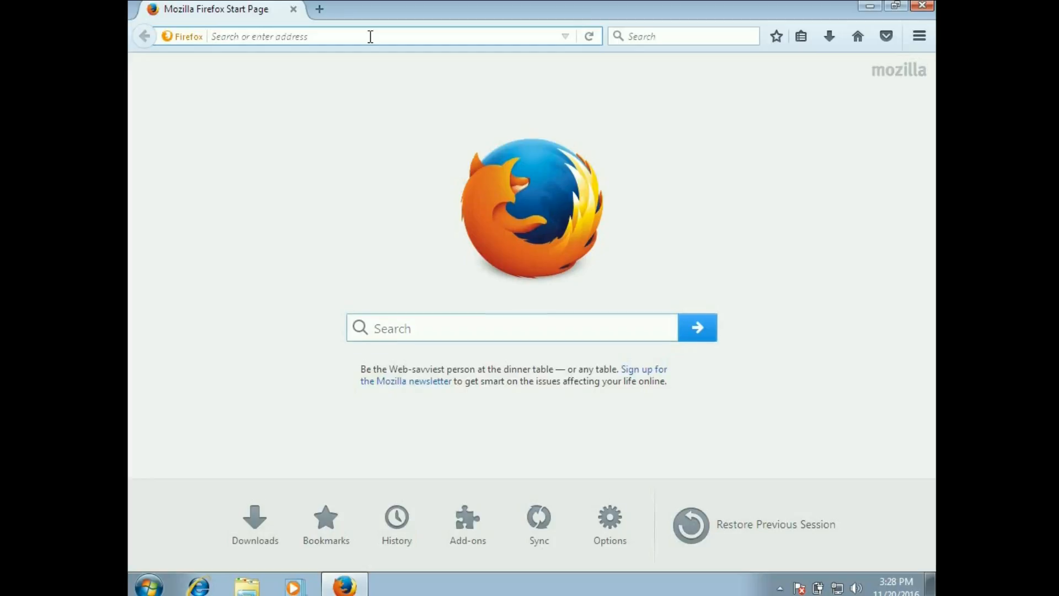
text(www.)
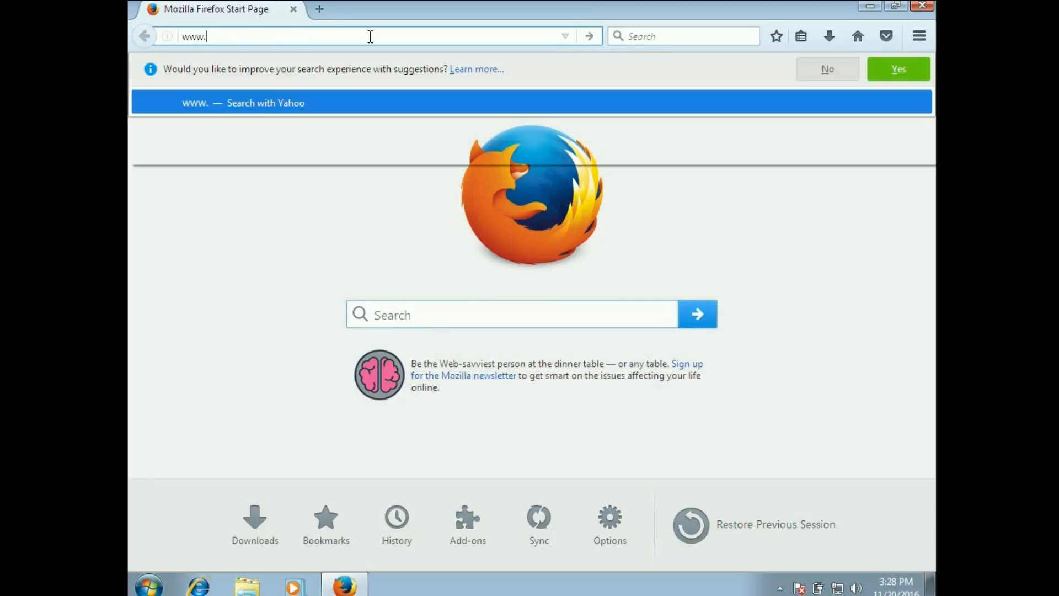
text(google.com)
key(Return)
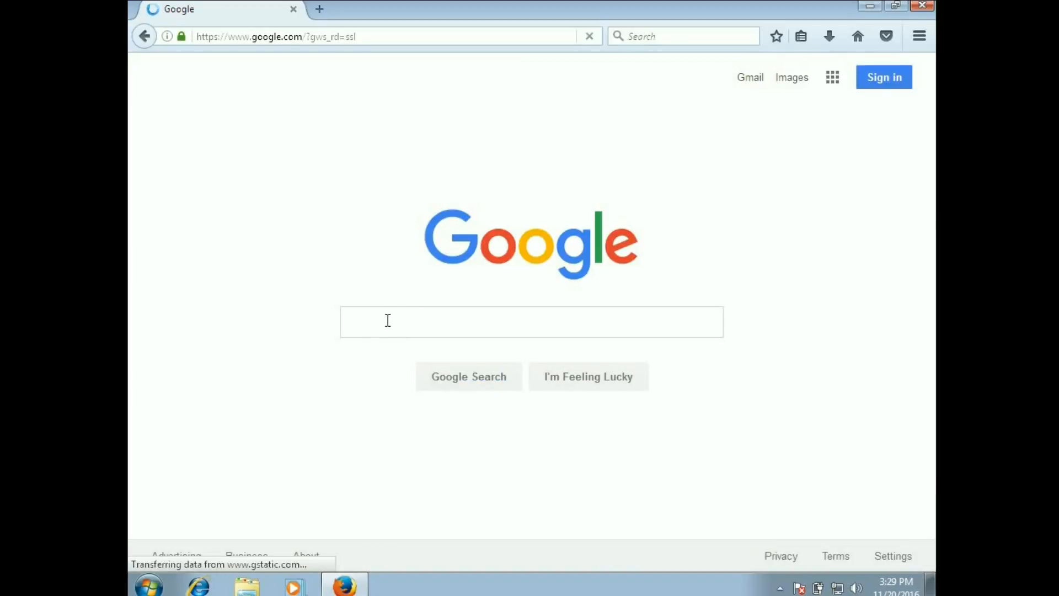
Step: Search Google for the quoted phrase "DVWA download"
text("D)
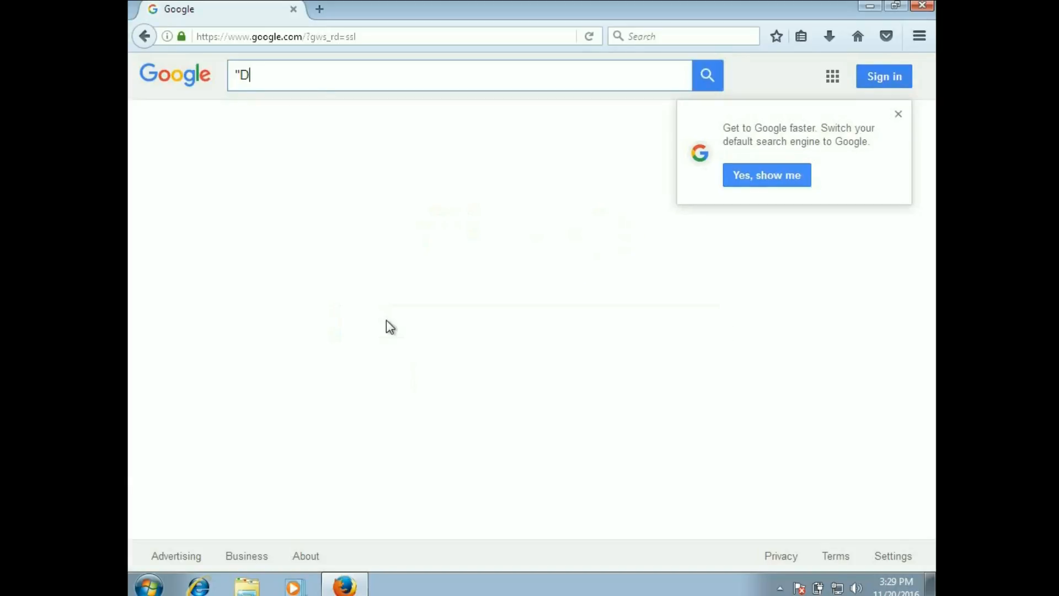
text(VWA)
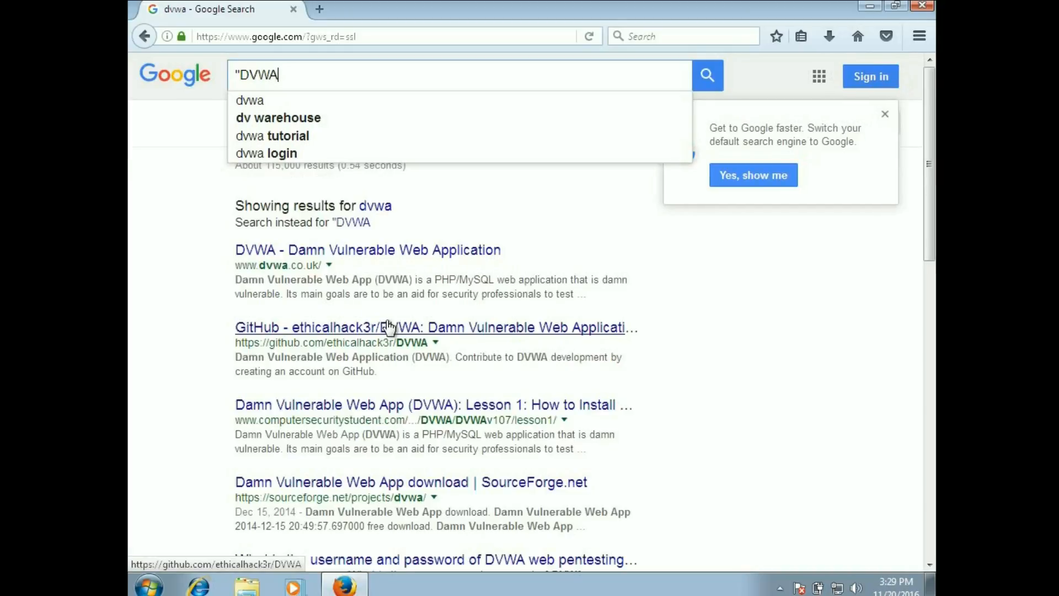
text( download)
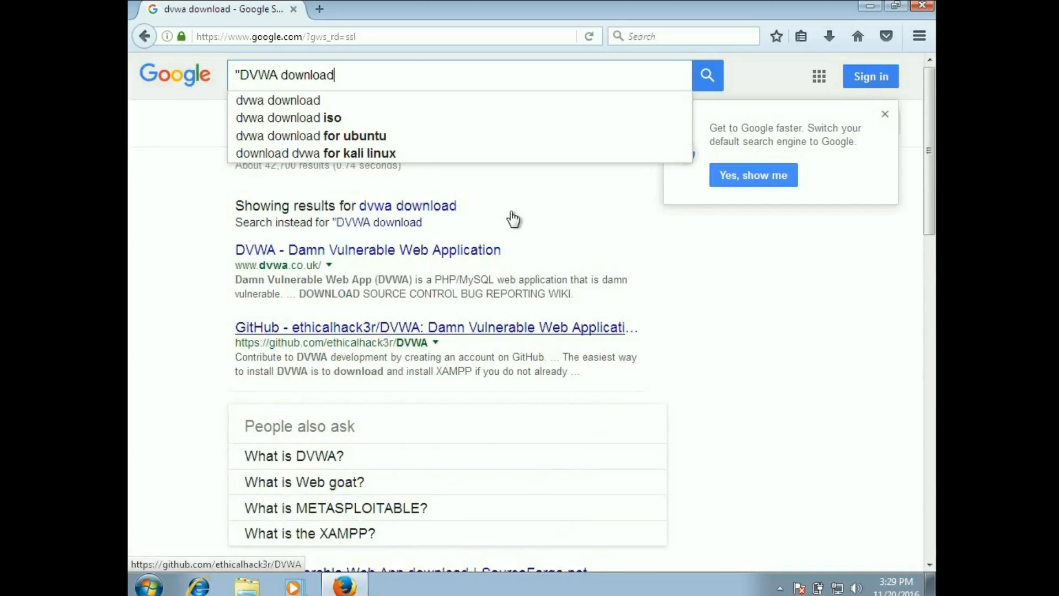
text(")
key(Return)
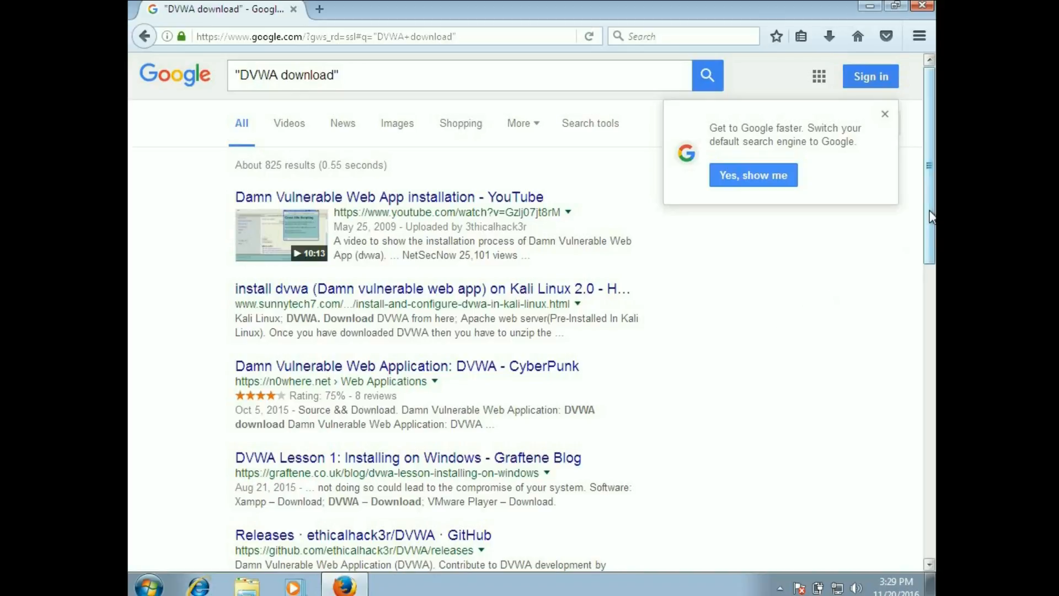
mouse_move(928, 212)
mouse_down()
mouse_move(922, 463)
mouse_move(934, 212)
mouse_up()
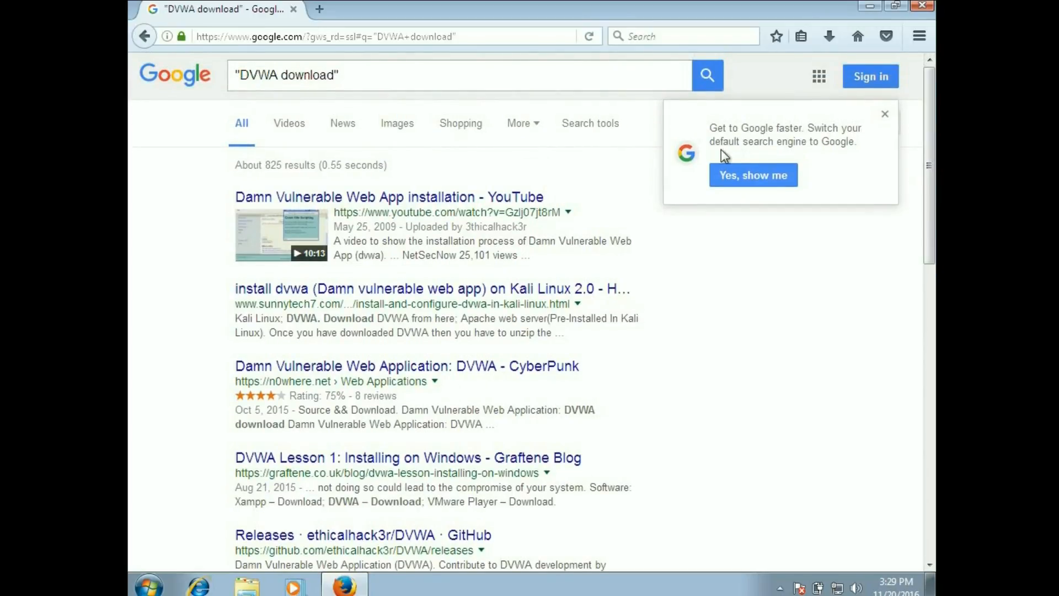
Step: Shorten the Google query to "DVWA" in quotes and run the search again
drag(352, 78, 280, 77)
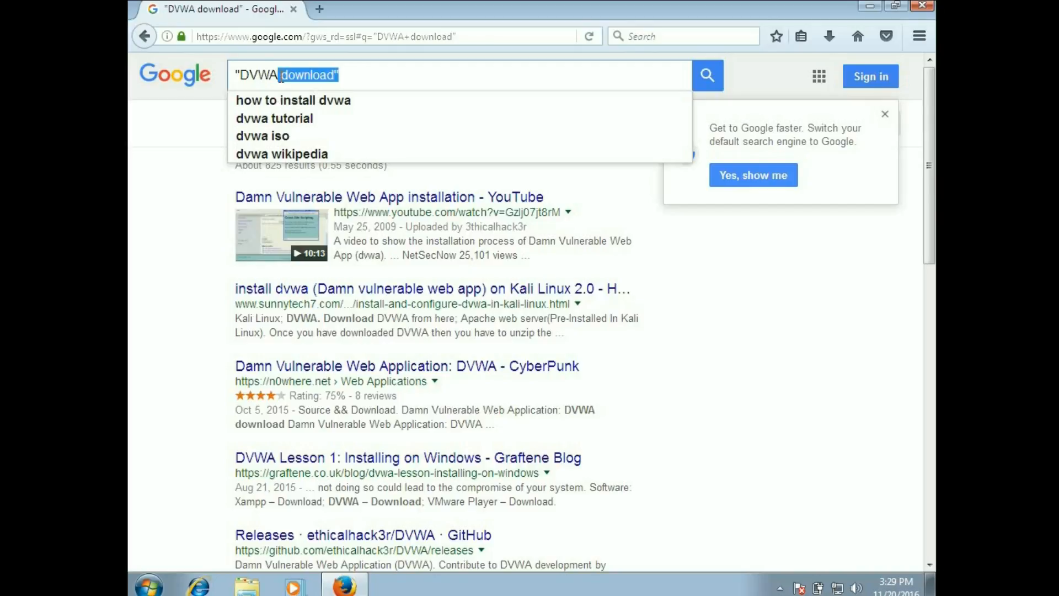
text("DVWA)
key(Return)
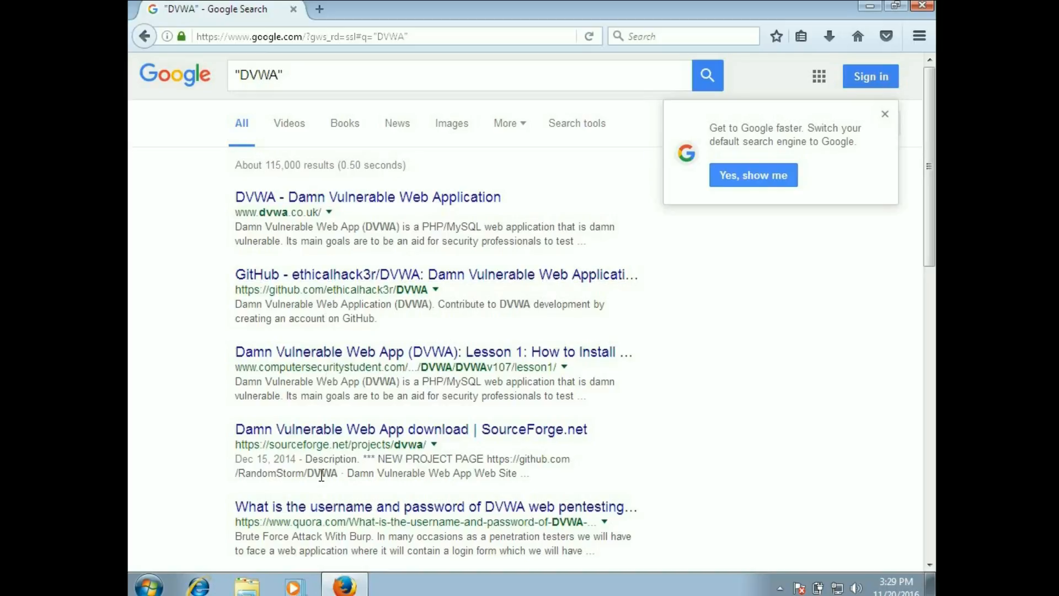
Step: Open the "DVWA - Damn Vulnerable Web Application" result and look over the page, including its download link
click(351, 199)
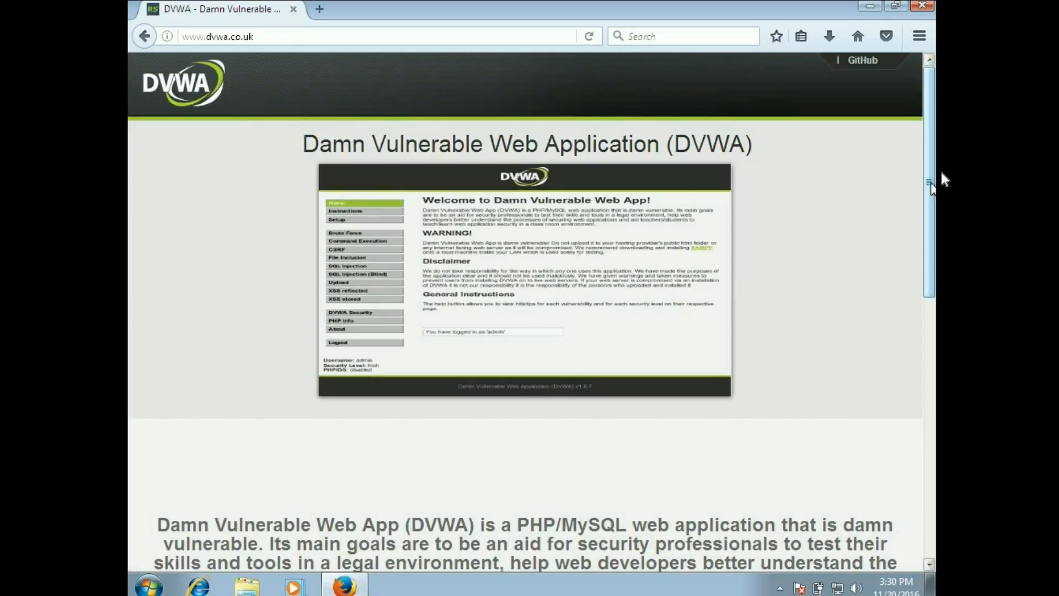
drag(931, 162, 931, 346)
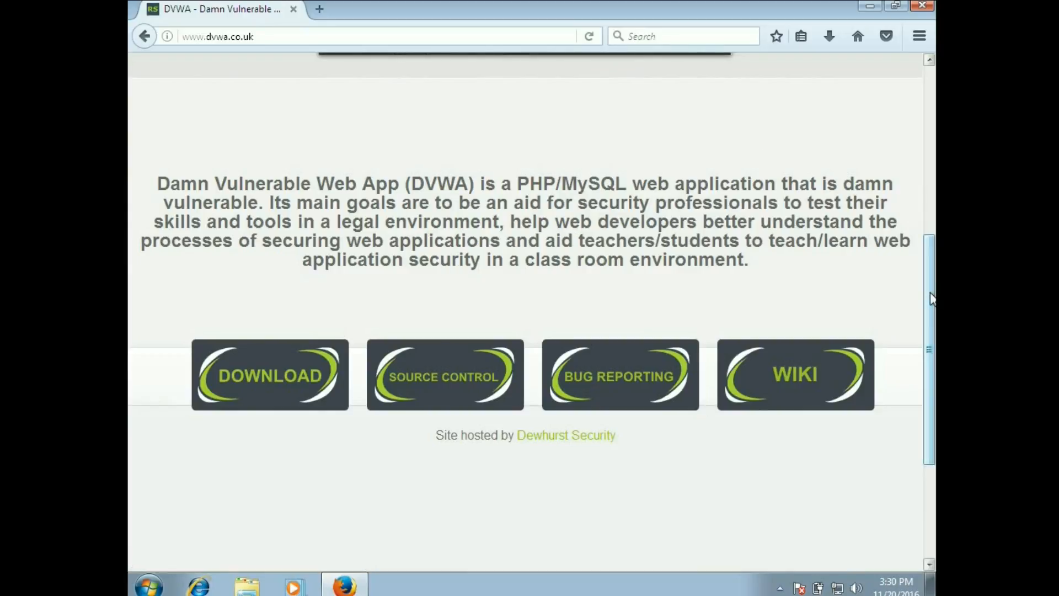
drag(930, 298, 934, 113)
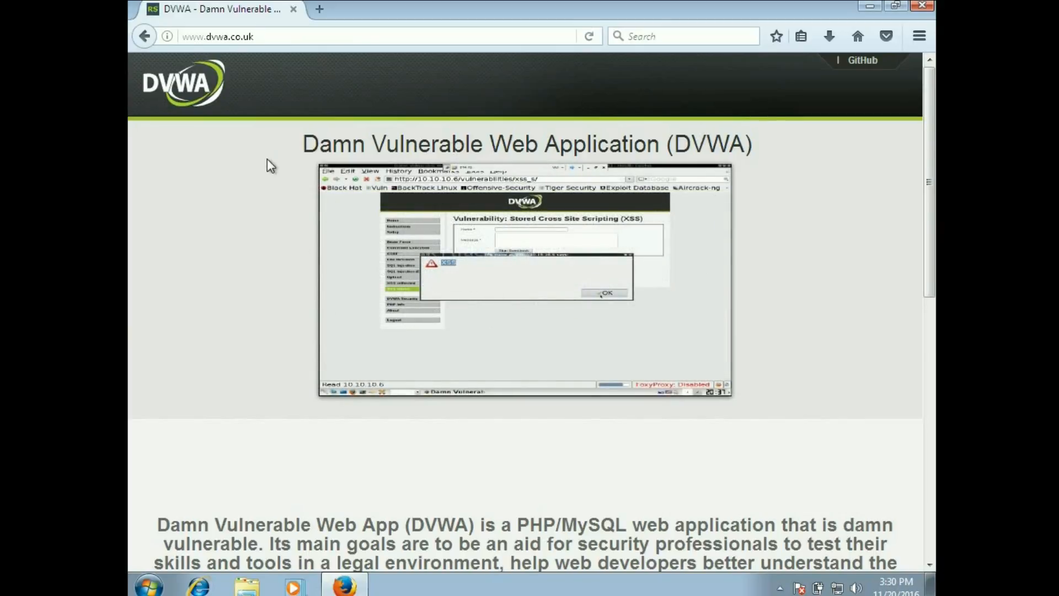
click(265, 37)
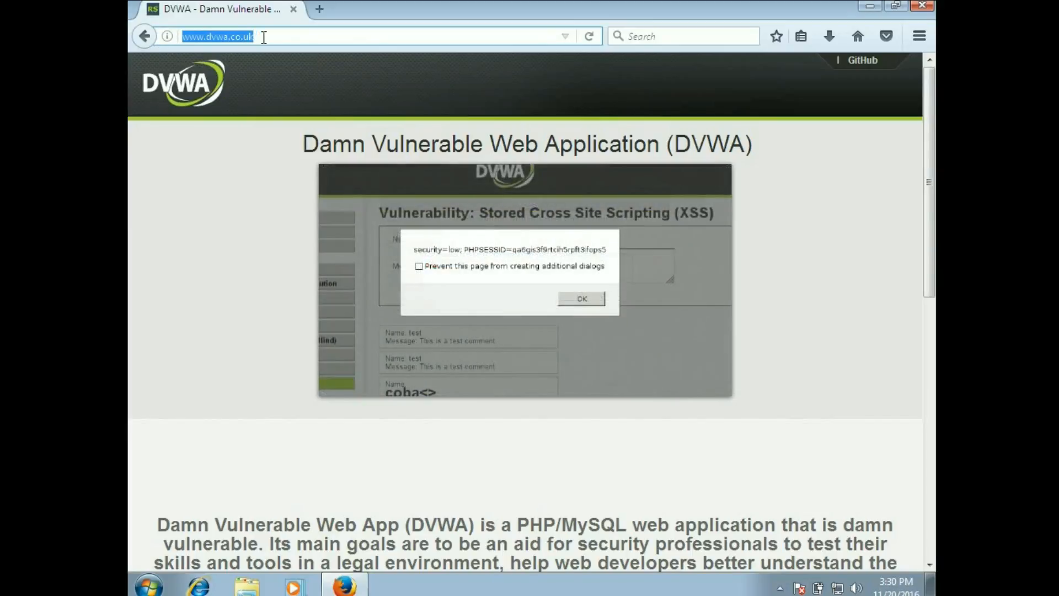
click(269, 36)
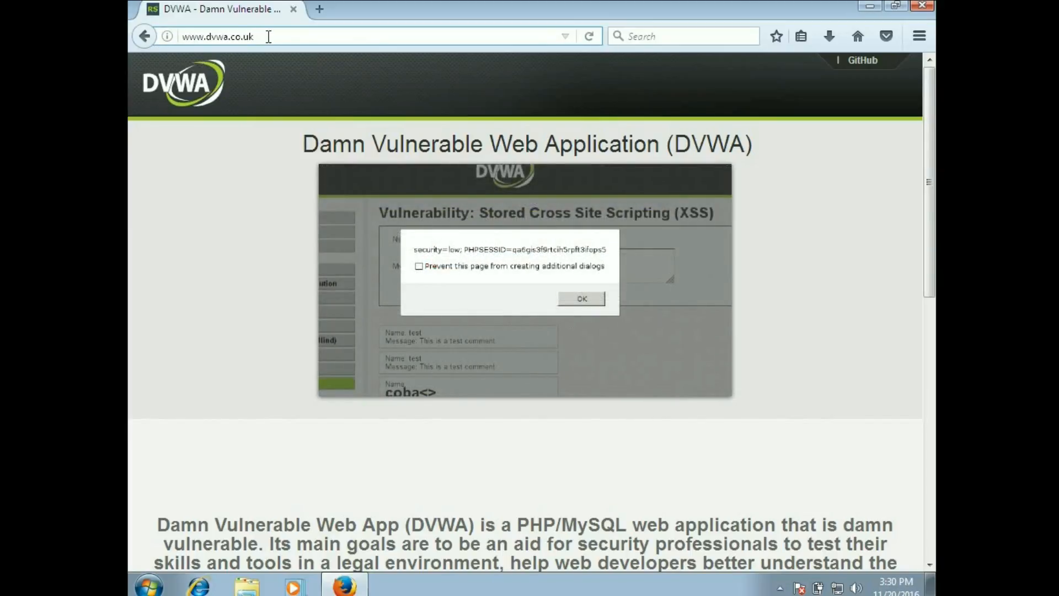
drag(268, 37, 133, 49)
text(www.)
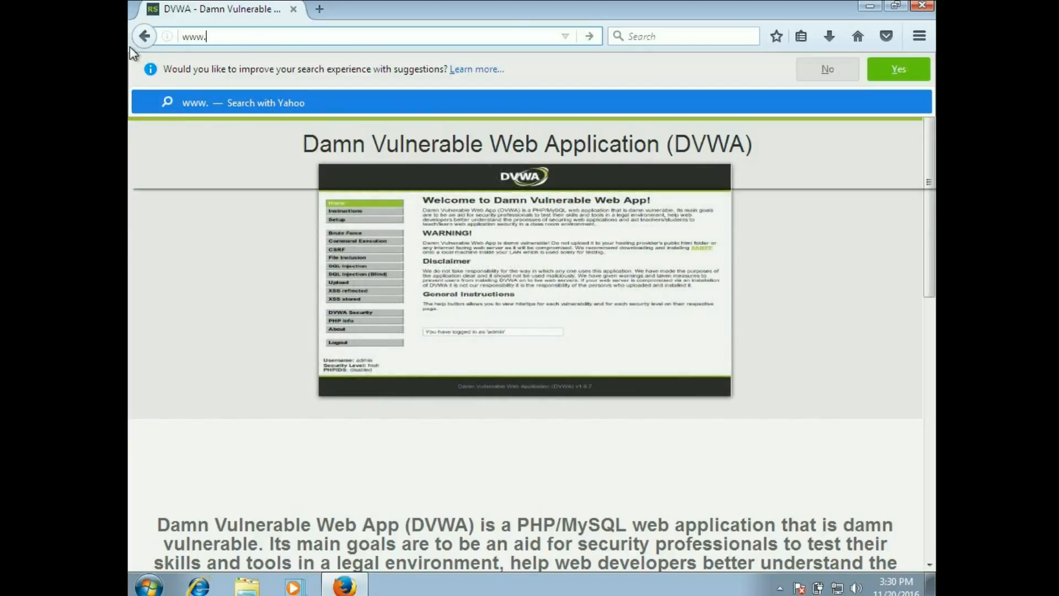
text(google.com)
key(Return)
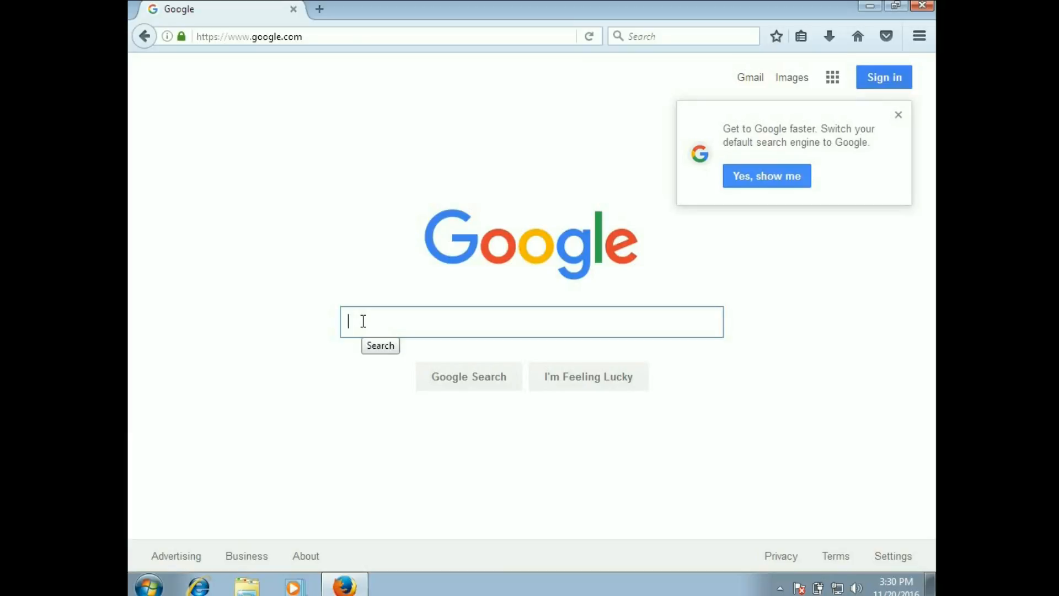
Step: Search Google for xampp download using the suggested query
text(")
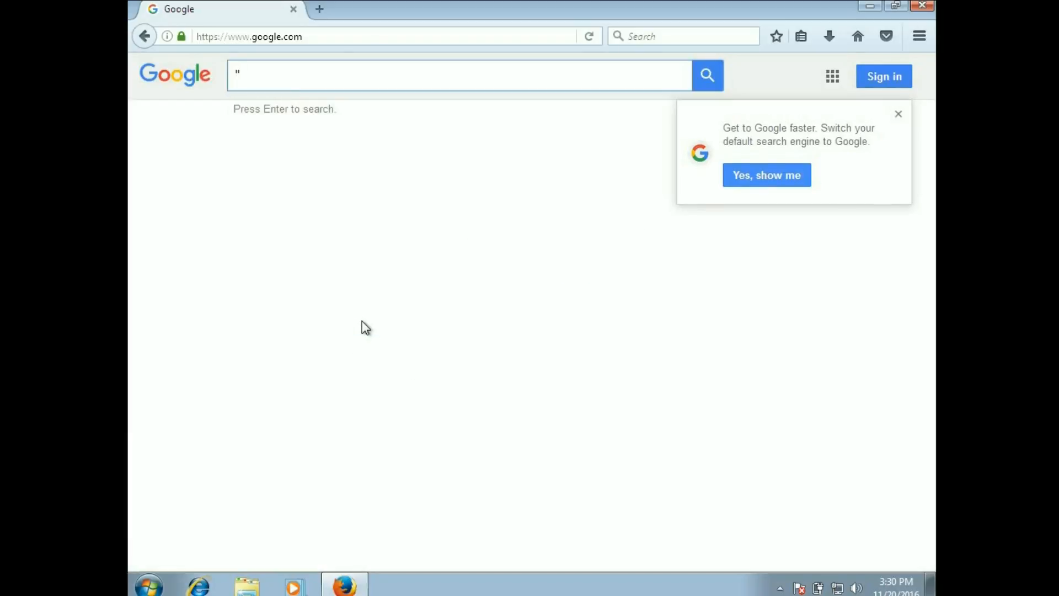
text(Xa)
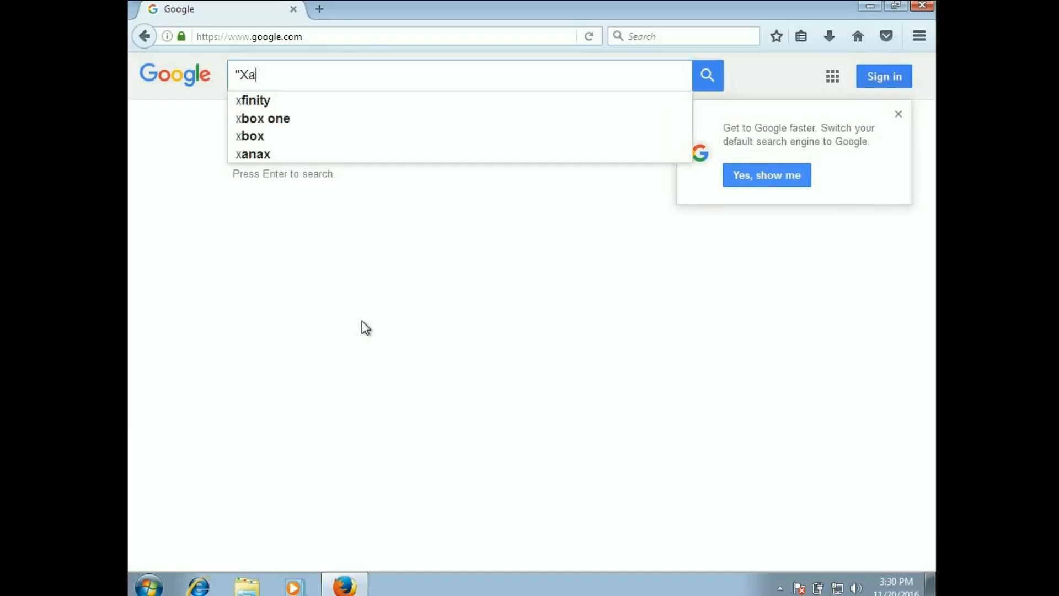
text(mpp)
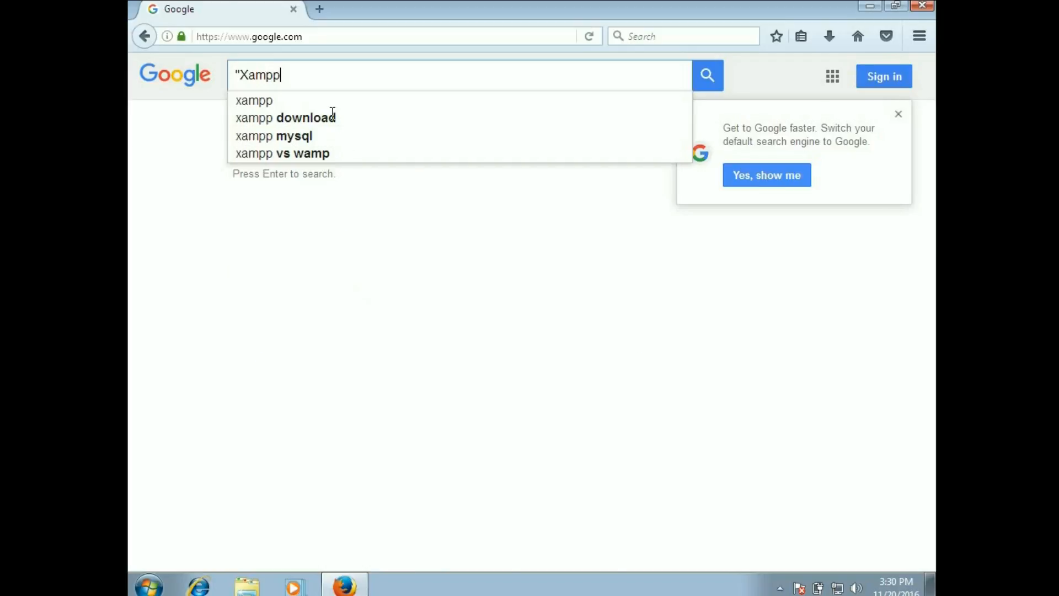
click(278, 120)
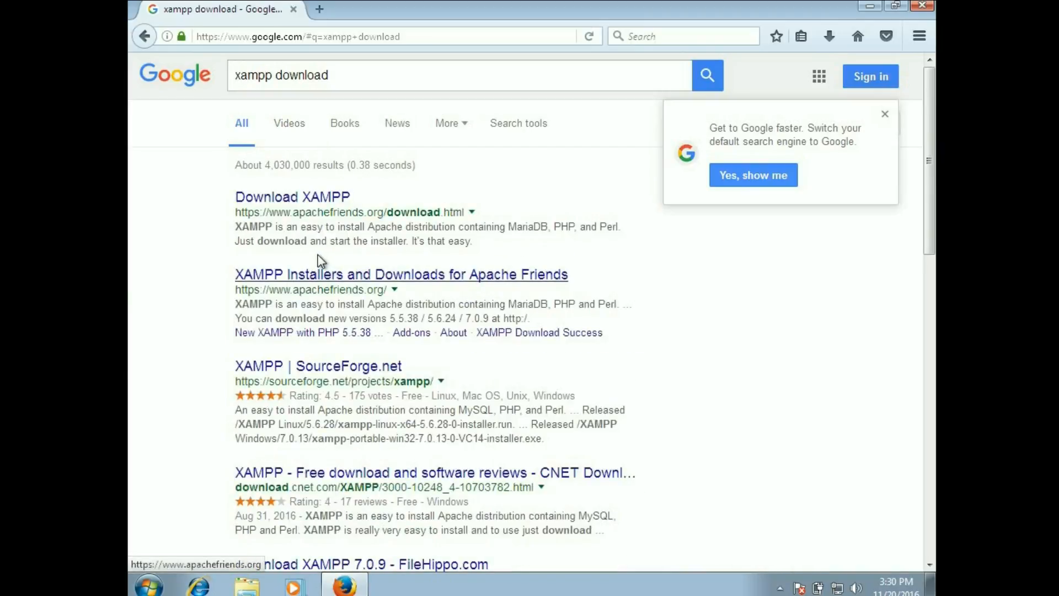
Step: Open the "XAMPP Installers and Downloads for Apache Friends" result, locate the XAMPP for Windows download, and close the browser
click(317, 279)
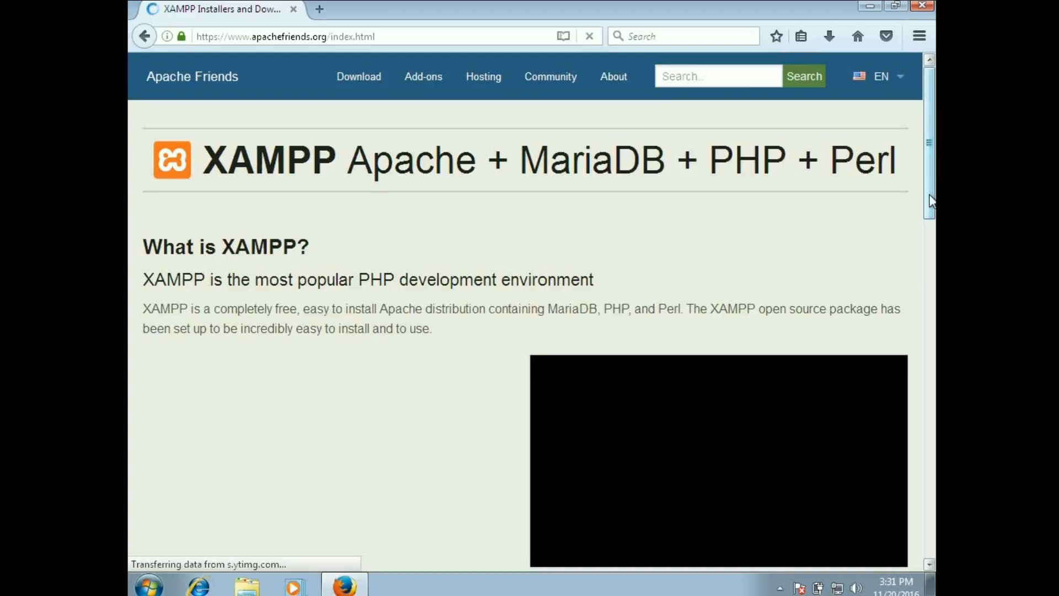
scroll(932, 236, down, 2)
scroll(932, 236, down, 6)
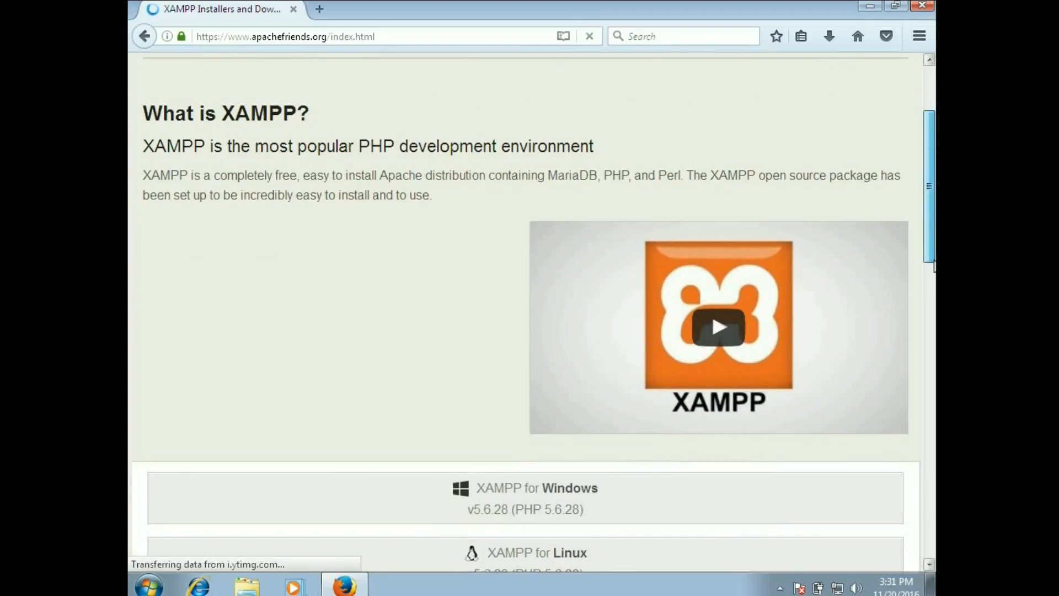
scroll(932, 248, down, 4)
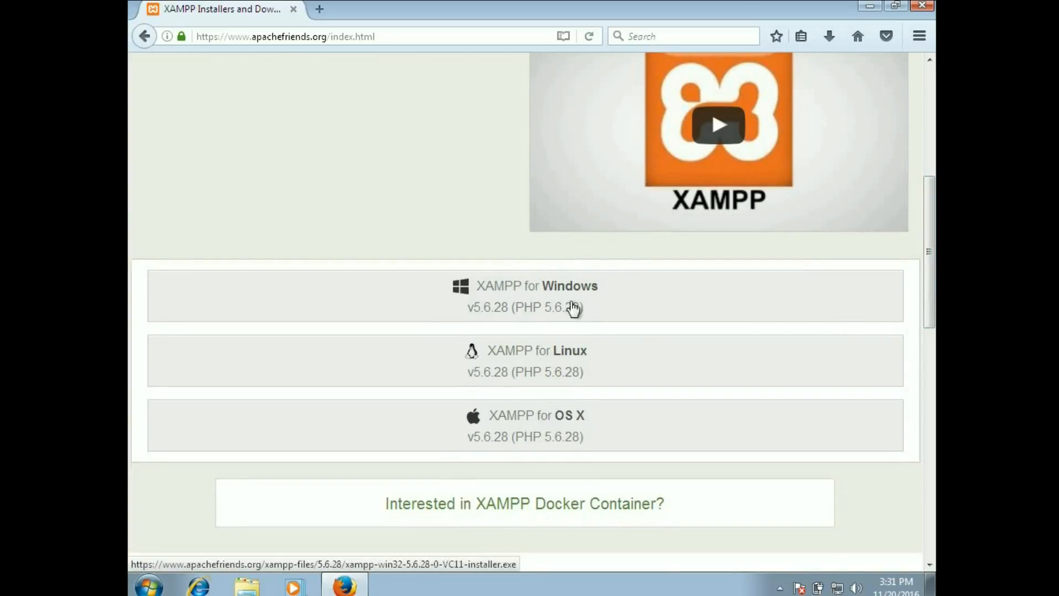
click(918, 8)
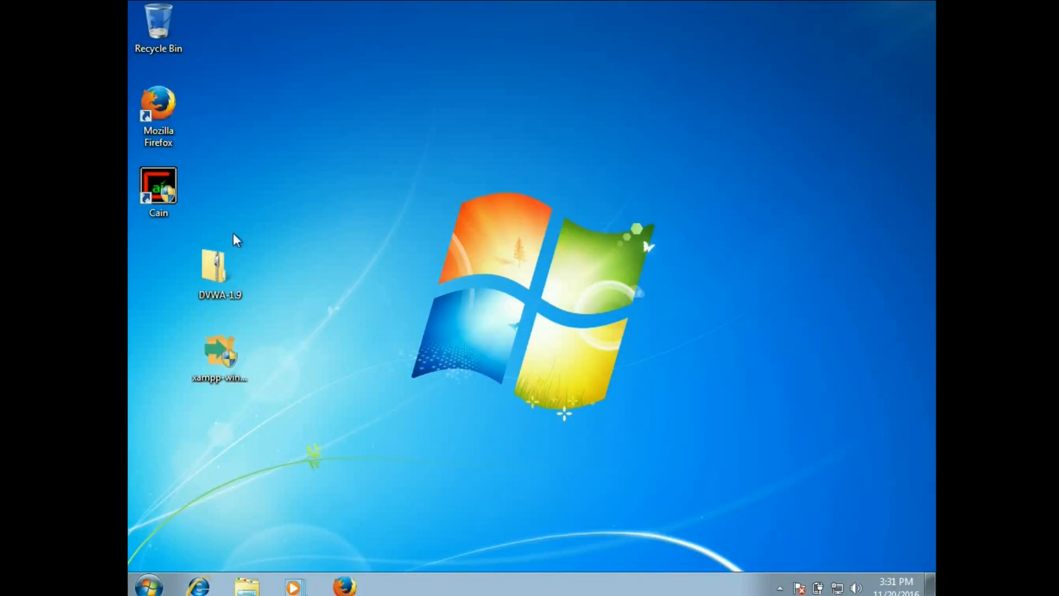
Step: Inspect the contents of the DVWA-1.9 zip archive on the desktop and close its window
double_click(214, 264)
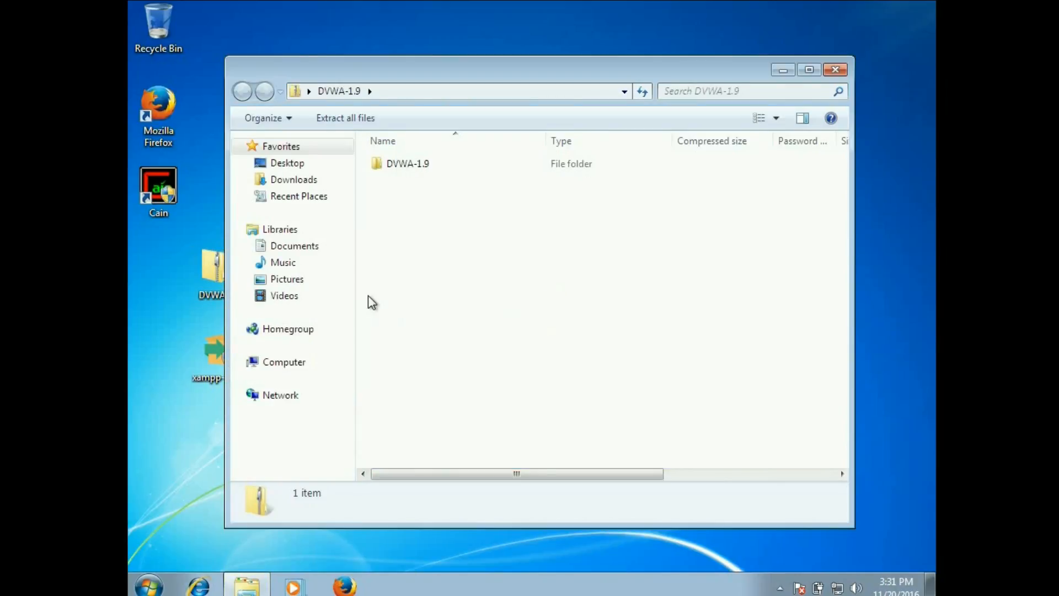
right_click(389, 160)
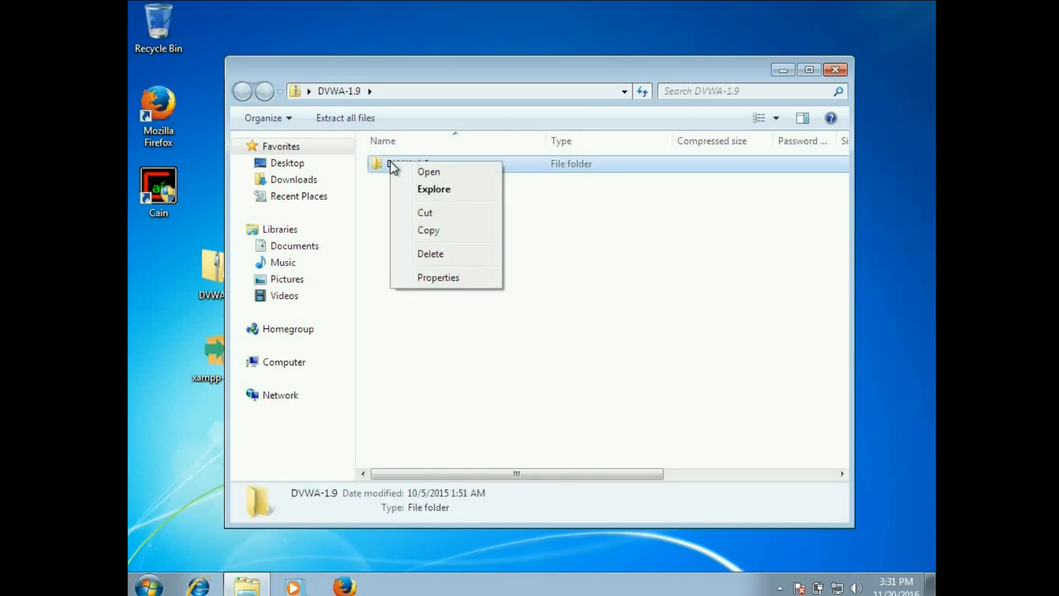
click(835, 72)
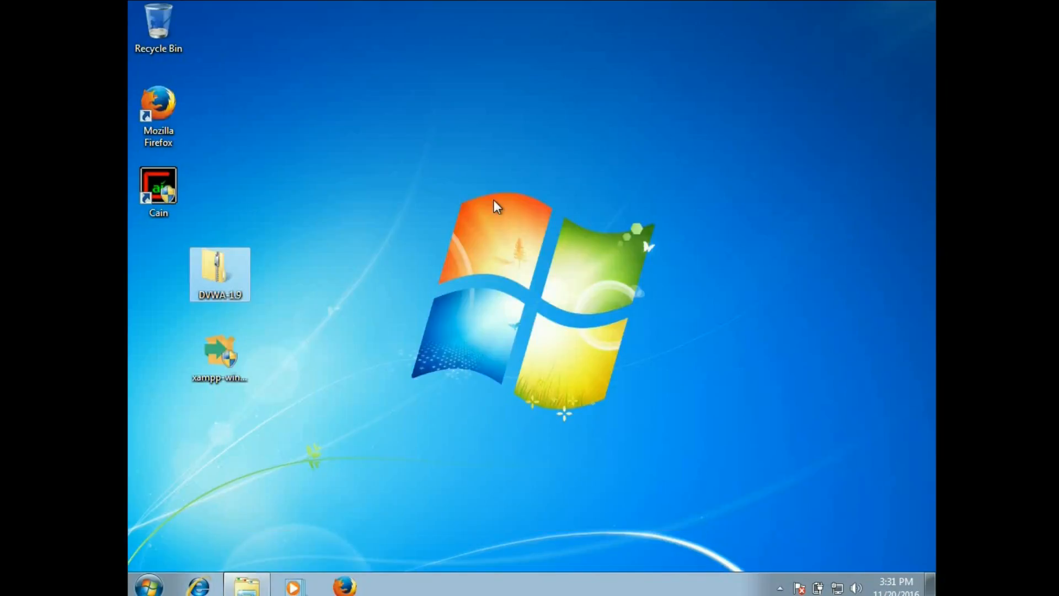
Step: Extract the DVWA-1.9 zip archive to a desktop folder named DVWA
right_click(201, 263)
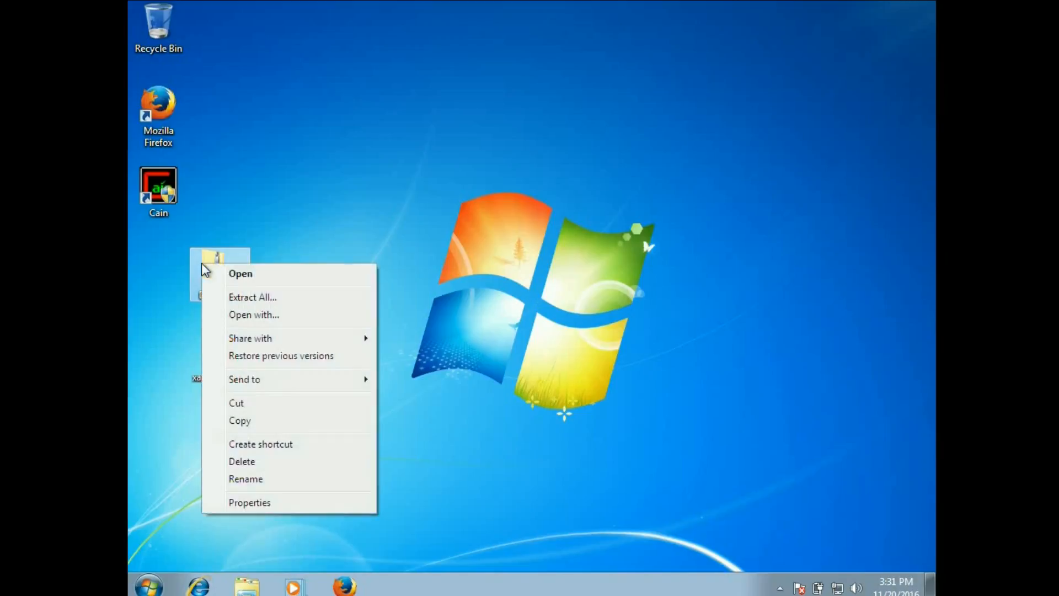
click(269, 293)
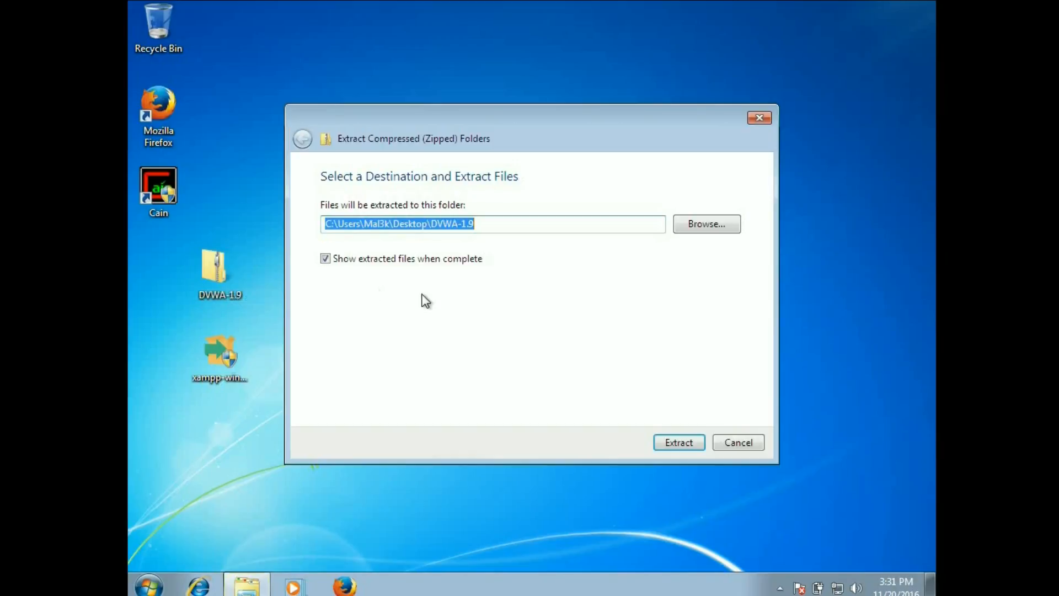
click(479, 224)
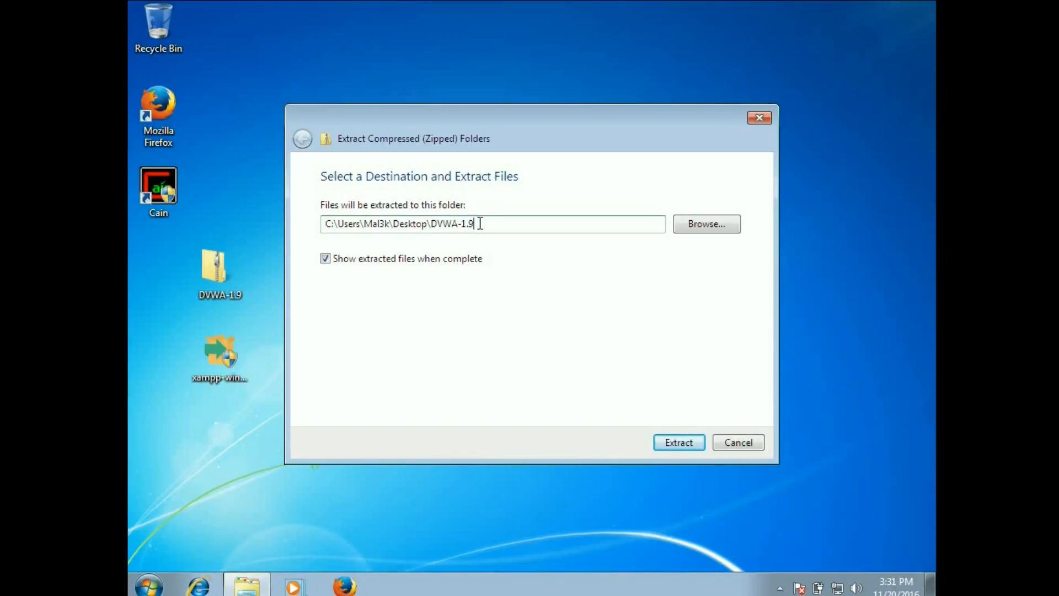
key(BackSpace)
key(BackSpace)
key(BackSpace)
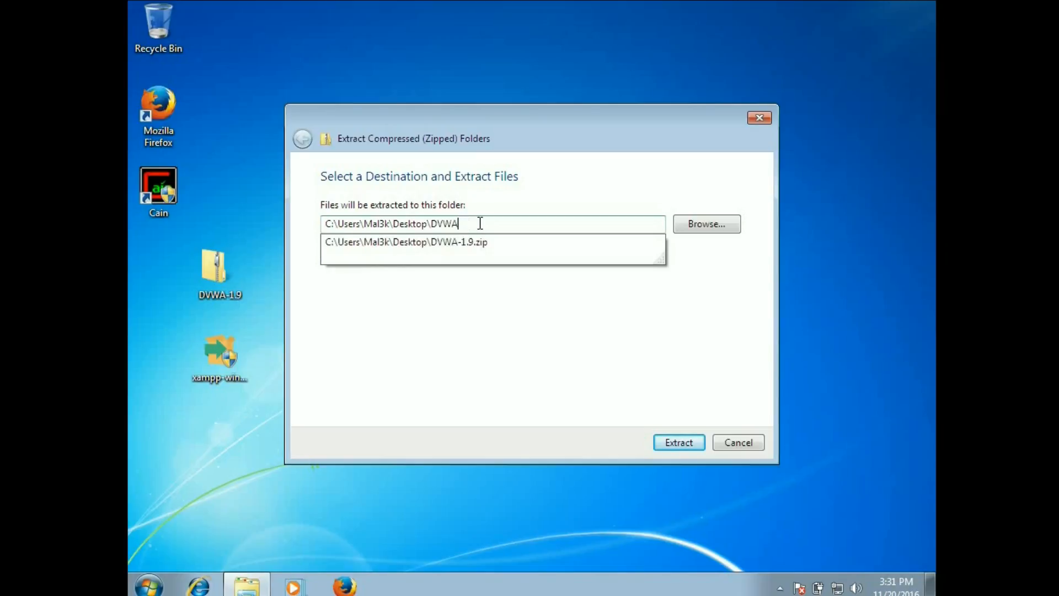
click(664, 339)
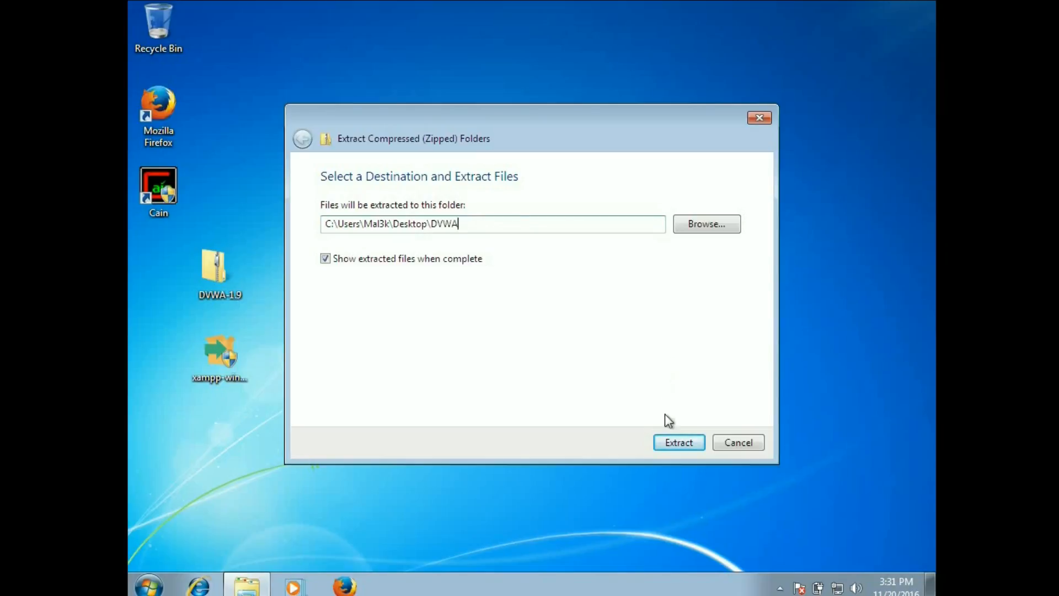
click(673, 444)
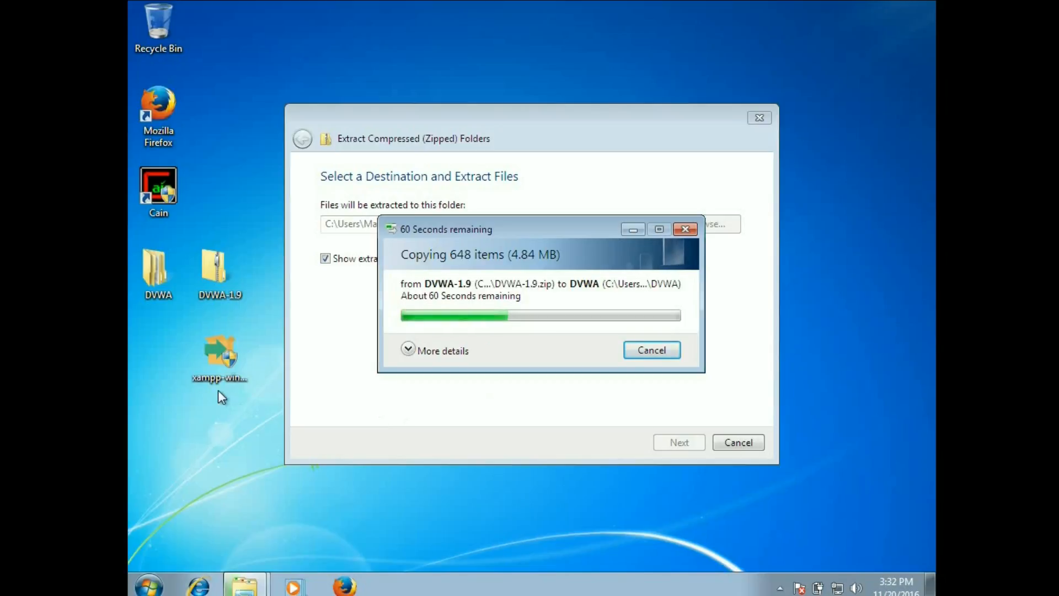
Step: Launch the xampp-win32-5.6.28-0-VC11 installer from the desktop with permission to make changes and acknowledge its User Account Control warning
double_click(222, 344)
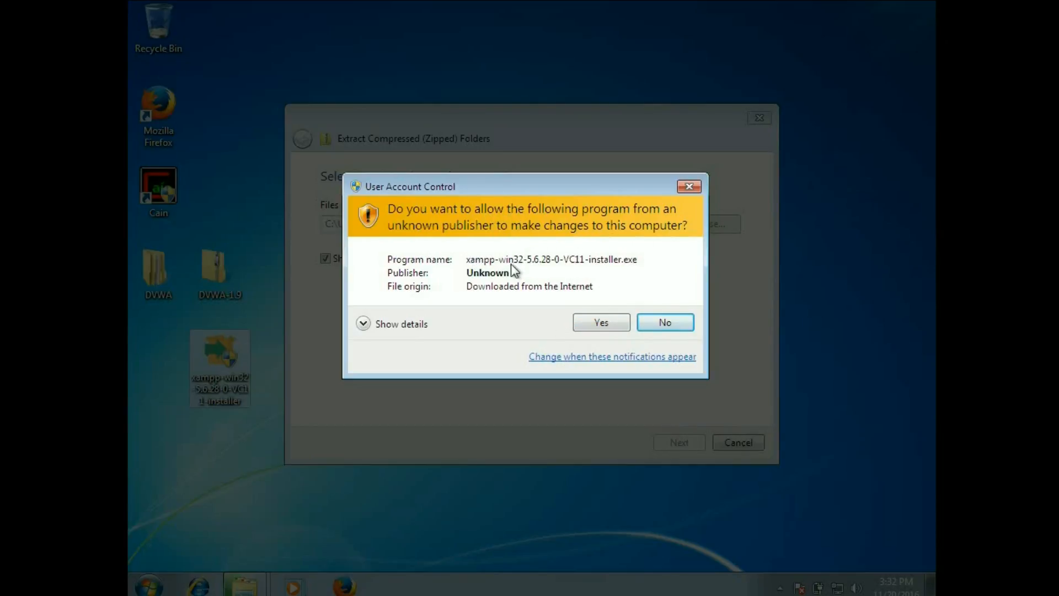
click(599, 325)
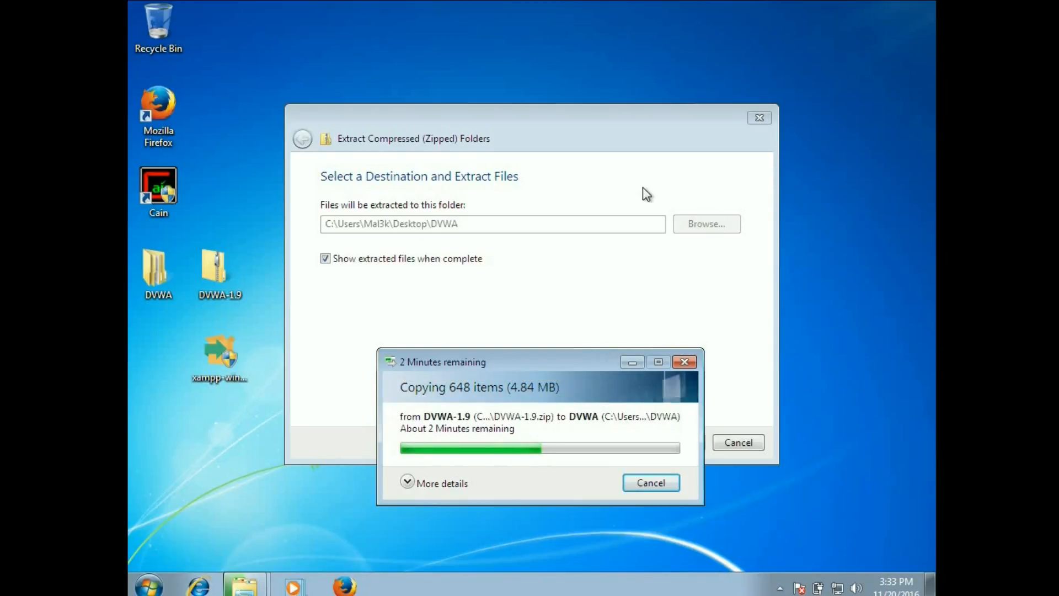
click(764, 121)
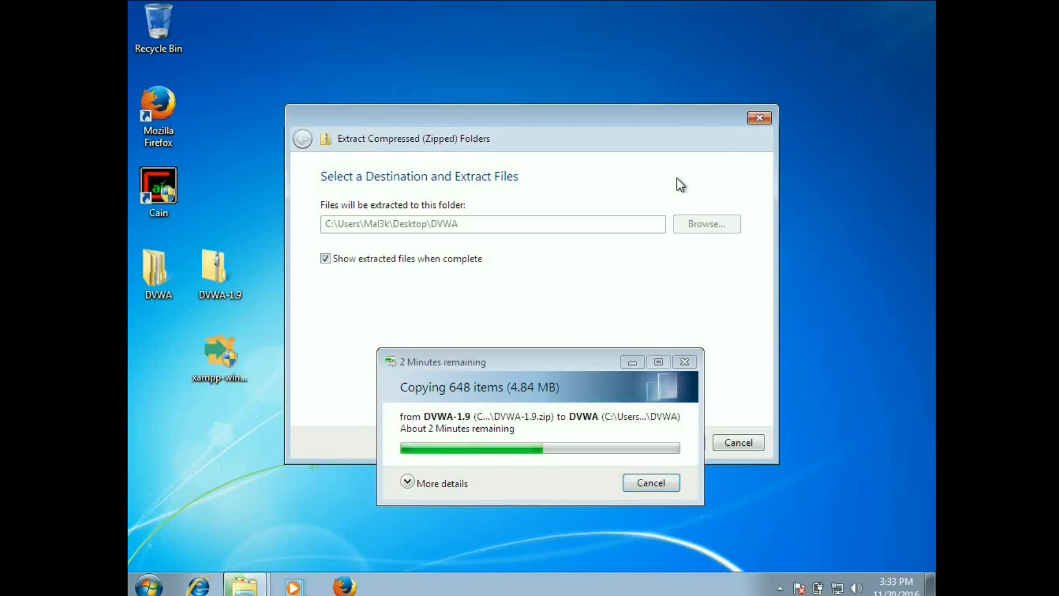
drag(557, 360, 544, 109)
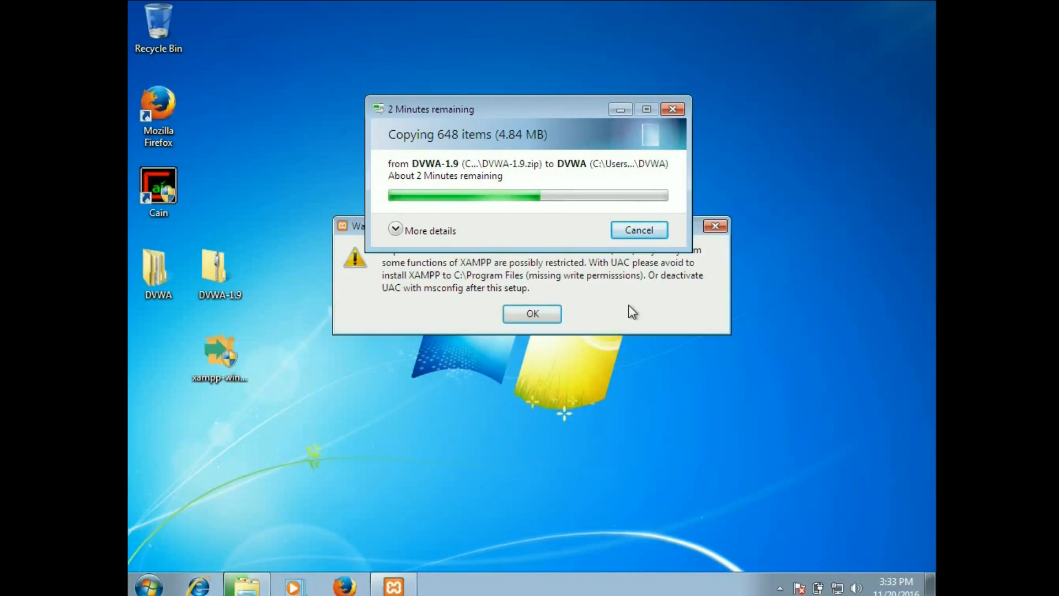
click(633, 310)
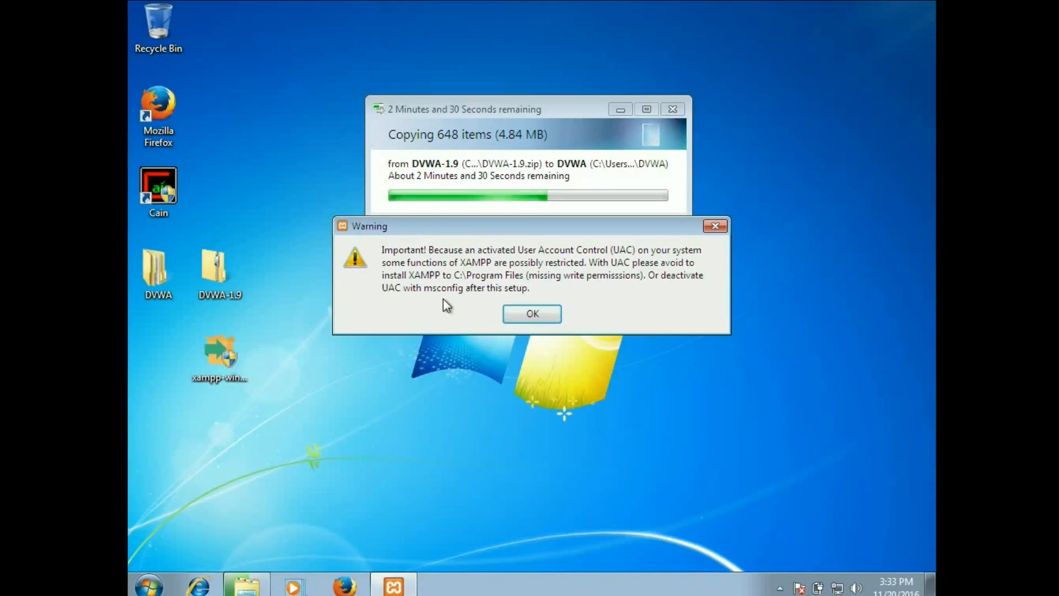
click(532, 313)
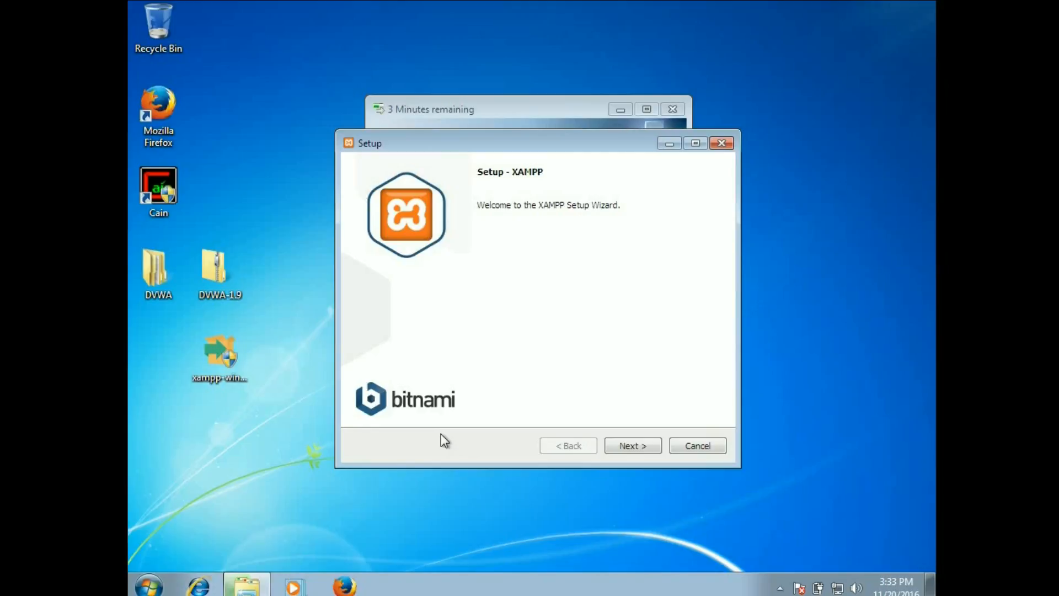
Step: Set the Windows User Account Control notification level to Never notify and close the user account settings
click(150, 584)
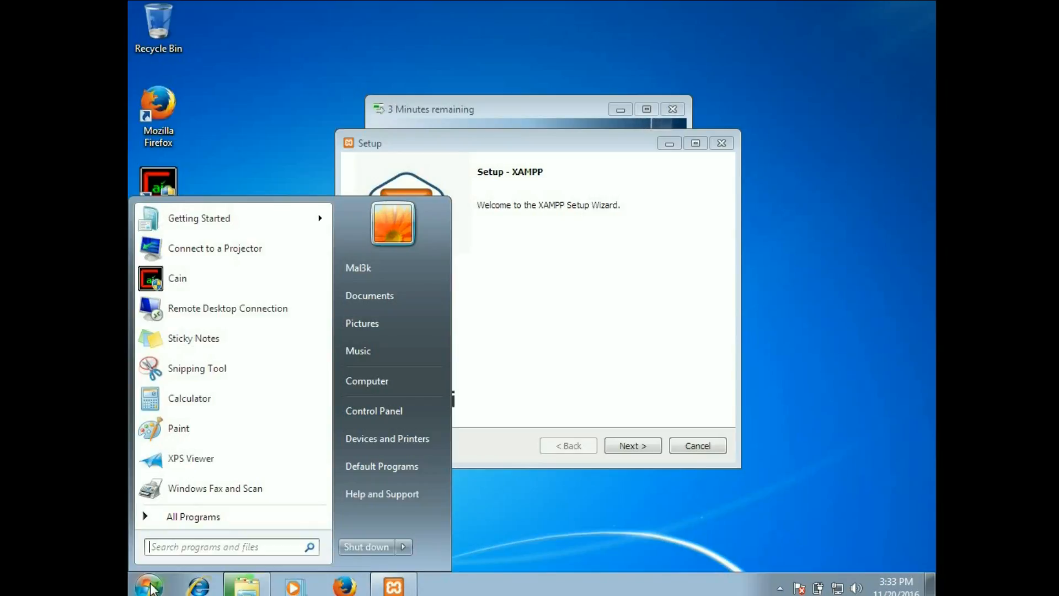
click(383, 411)
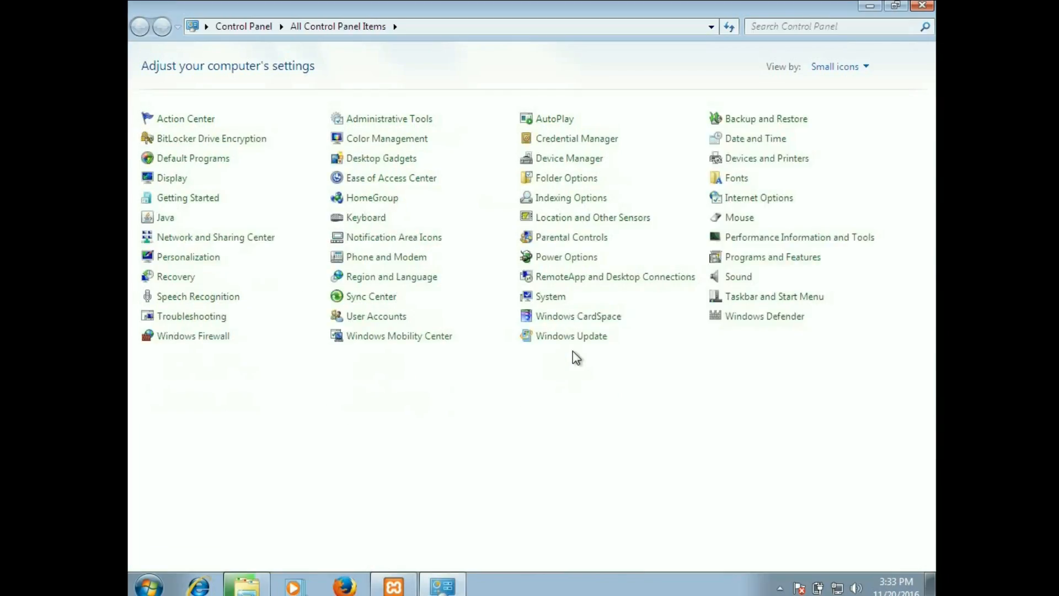
click(394, 325)
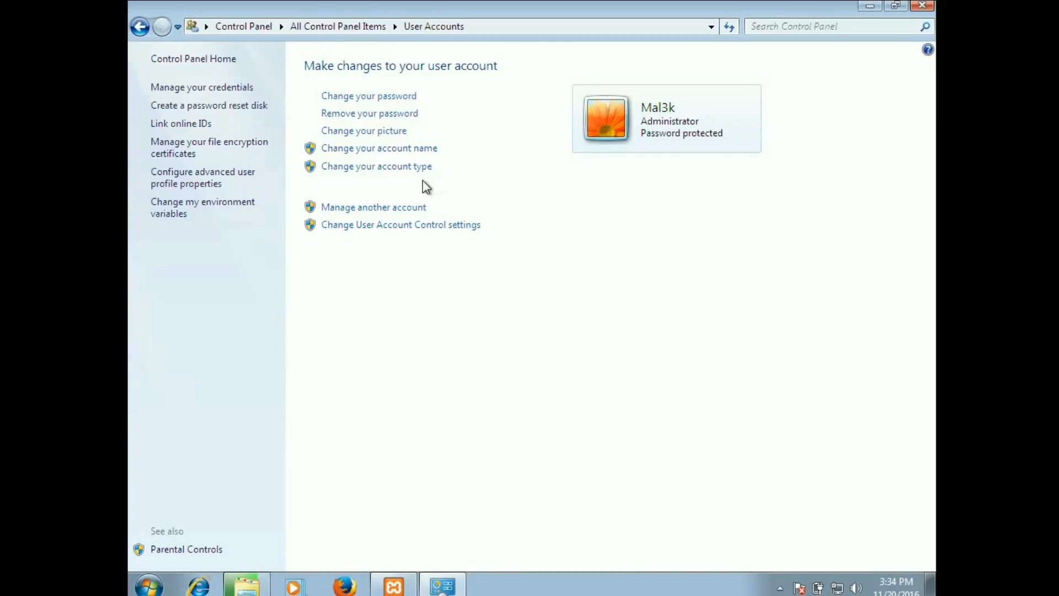
click(398, 225)
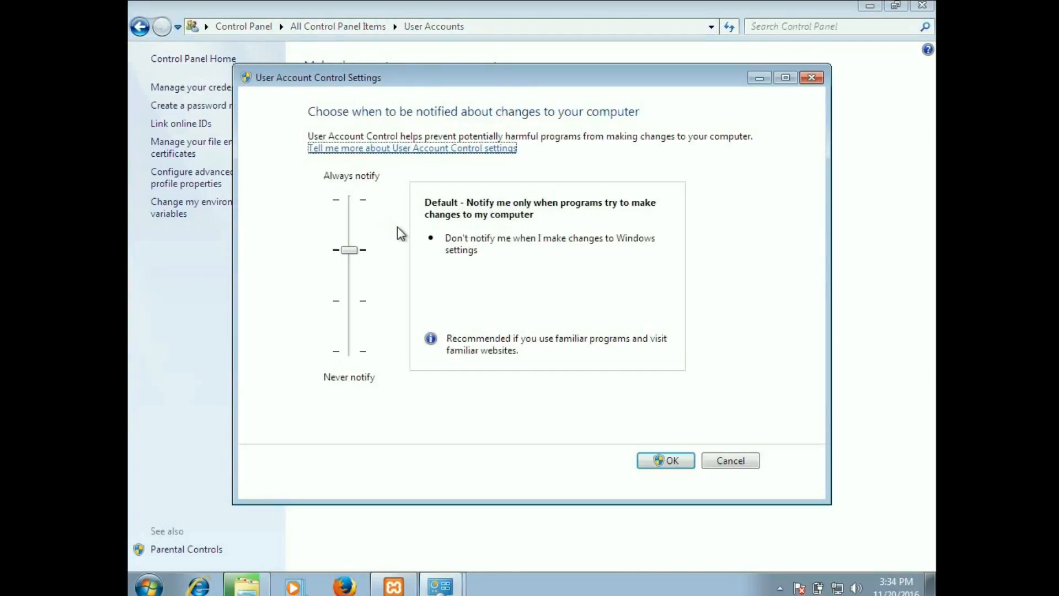
drag(349, 250, 352, 381)
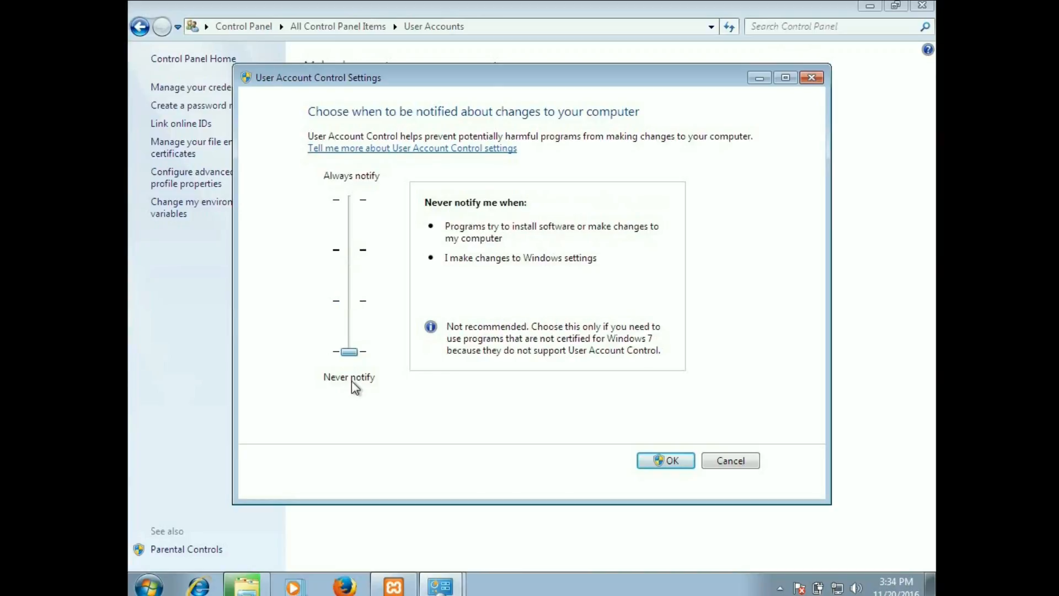
click(657, 460)
click(614, 304)
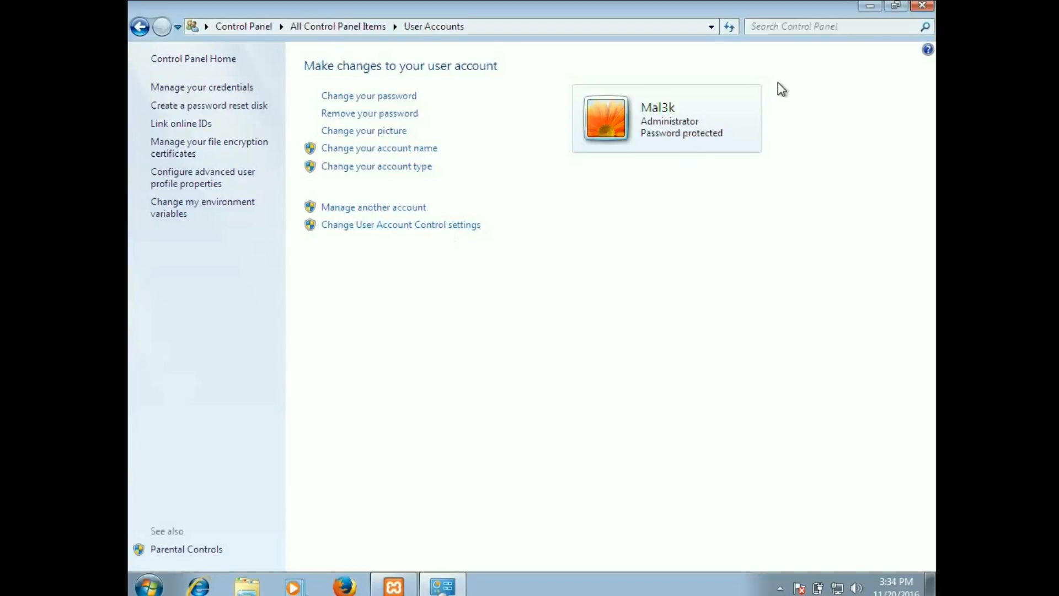
click(921, 7)
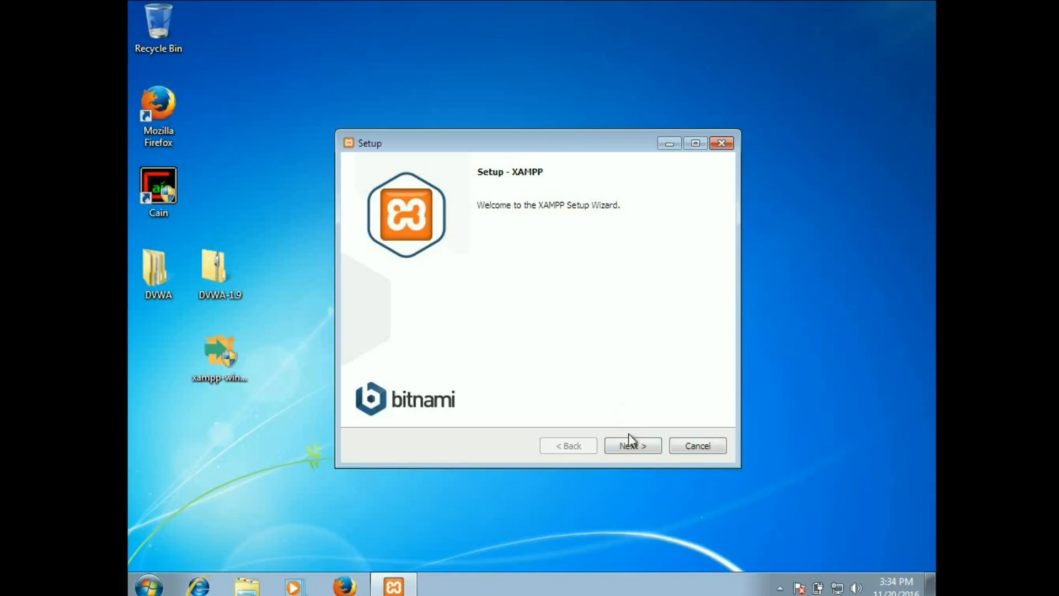
Step: Start installing XAMPP with all components into C:\xampp, opting out of learning more about Bitnami for XAMPP
click(634, 447)
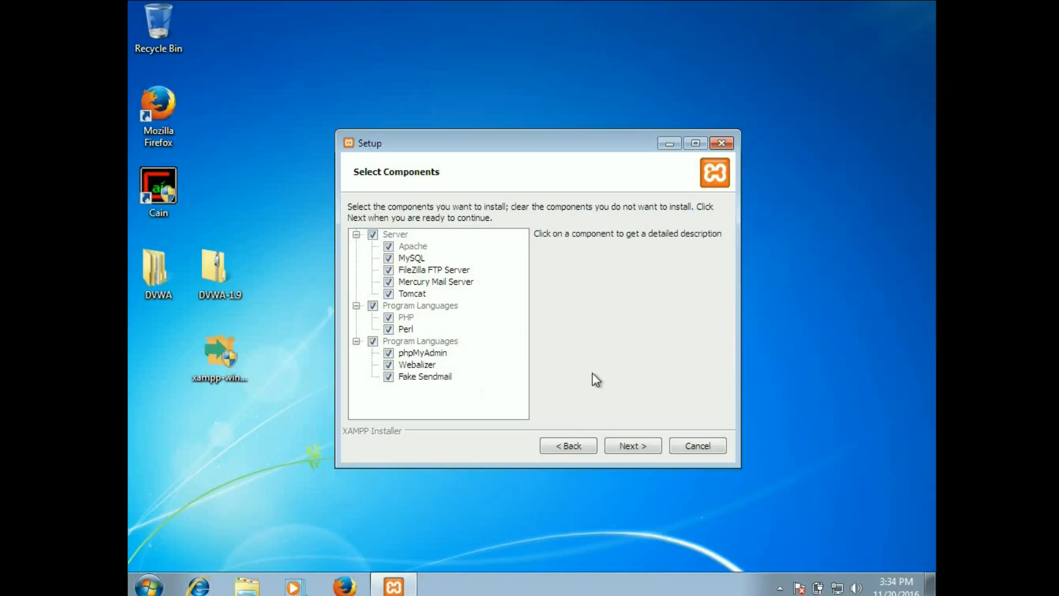
click(633, 448)
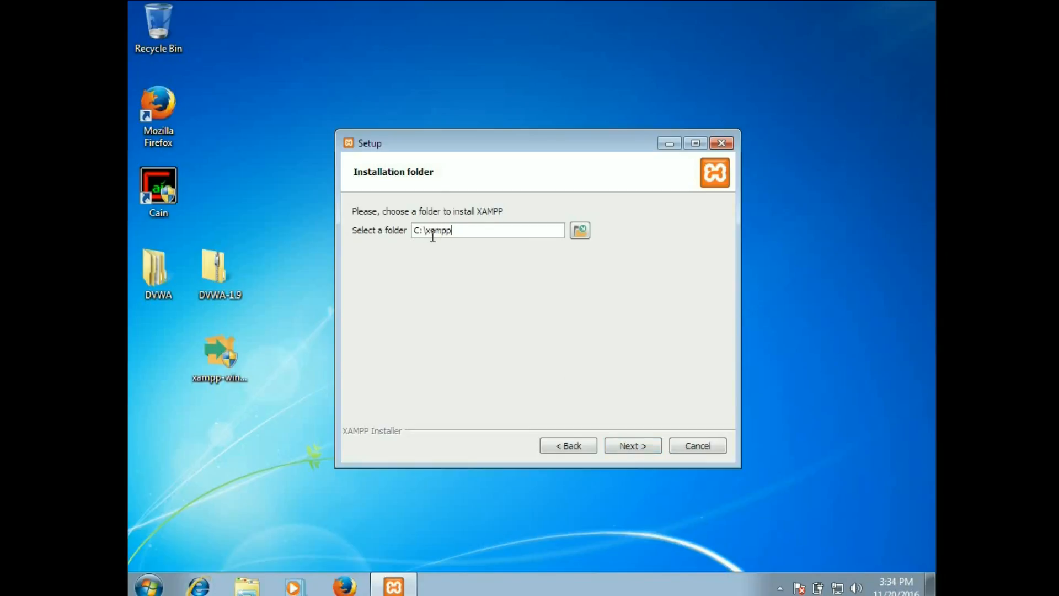
click(635, 446)
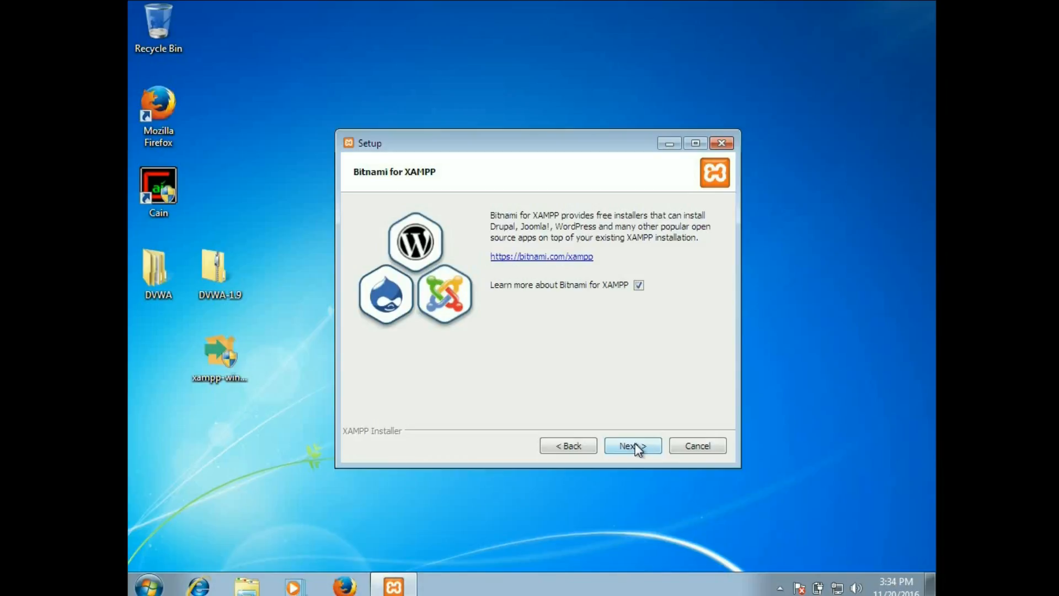
click(638, 285)
click(632, 446)
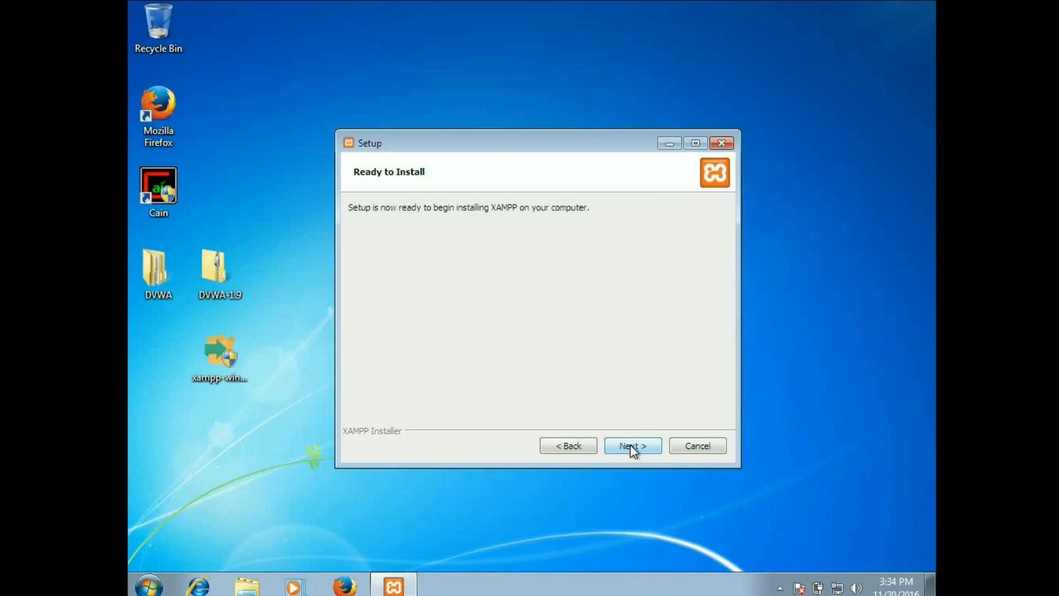
click(630, 445)
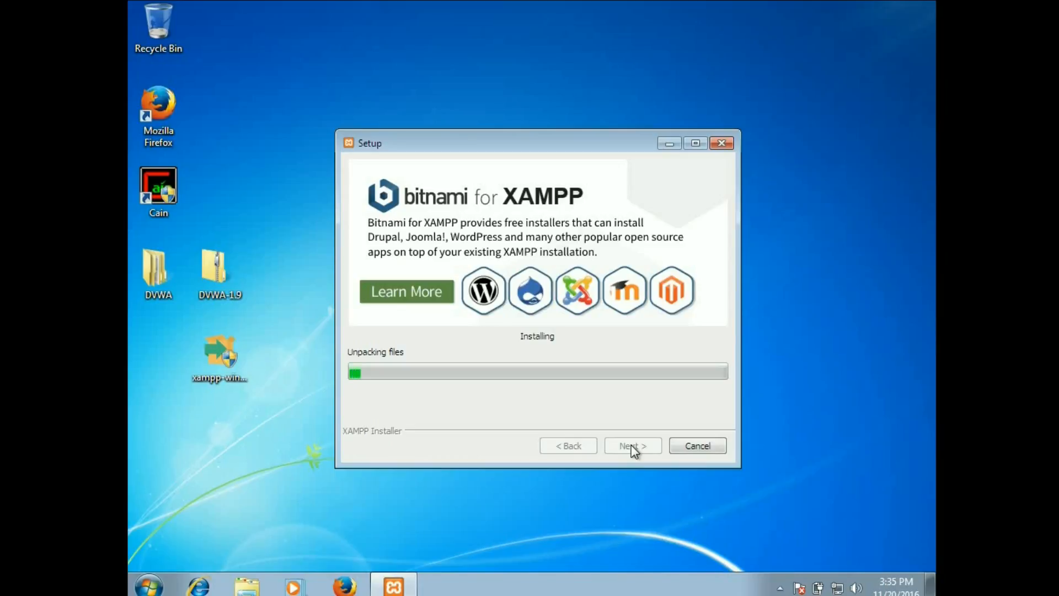
Step: Inspect the extracted DVWA-1.9 folder and its dvwa subfolder inside the desktop DVWA folder, and close the window
double_click(155, 271)
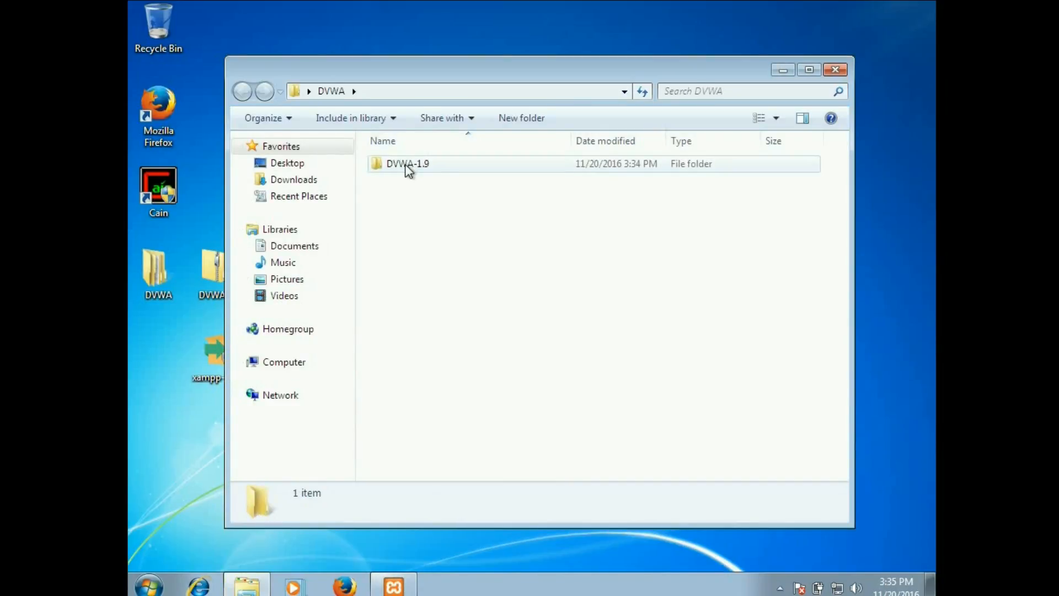
double_click(407, 166)
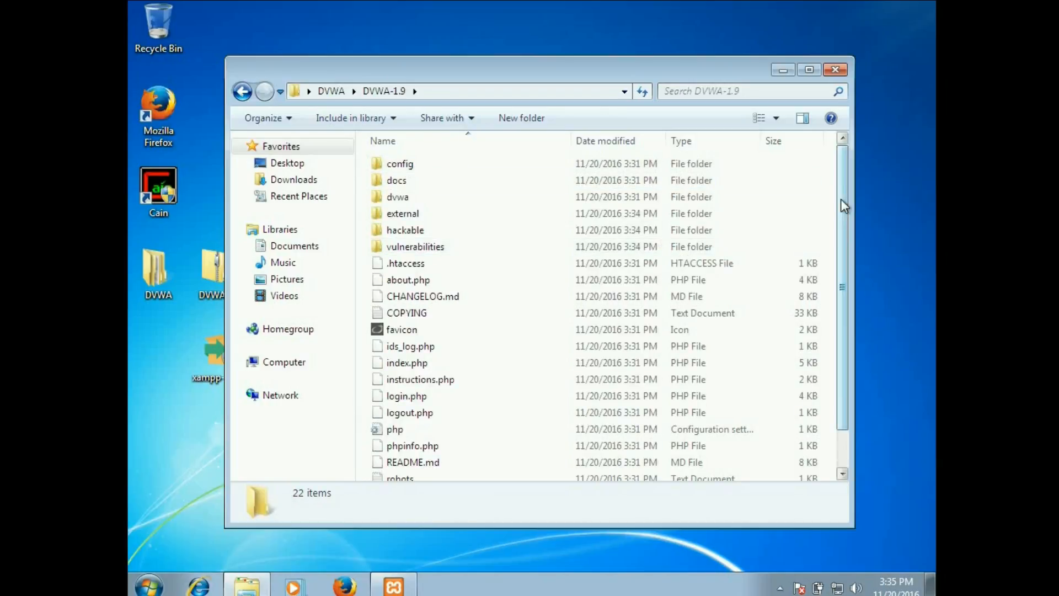
drag(841, 198, 844, 173)
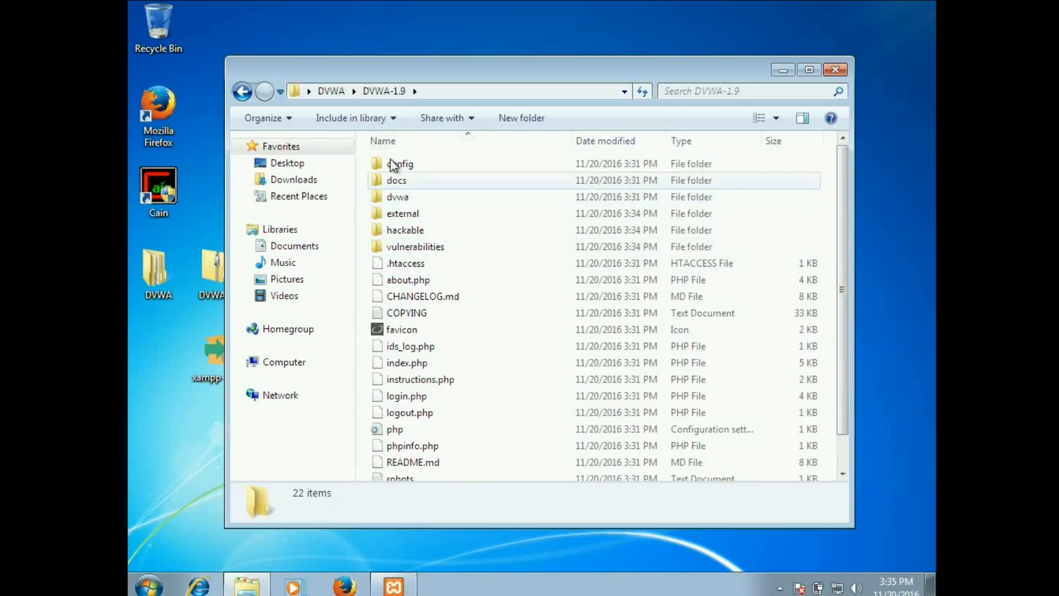
double_click(393, 199)
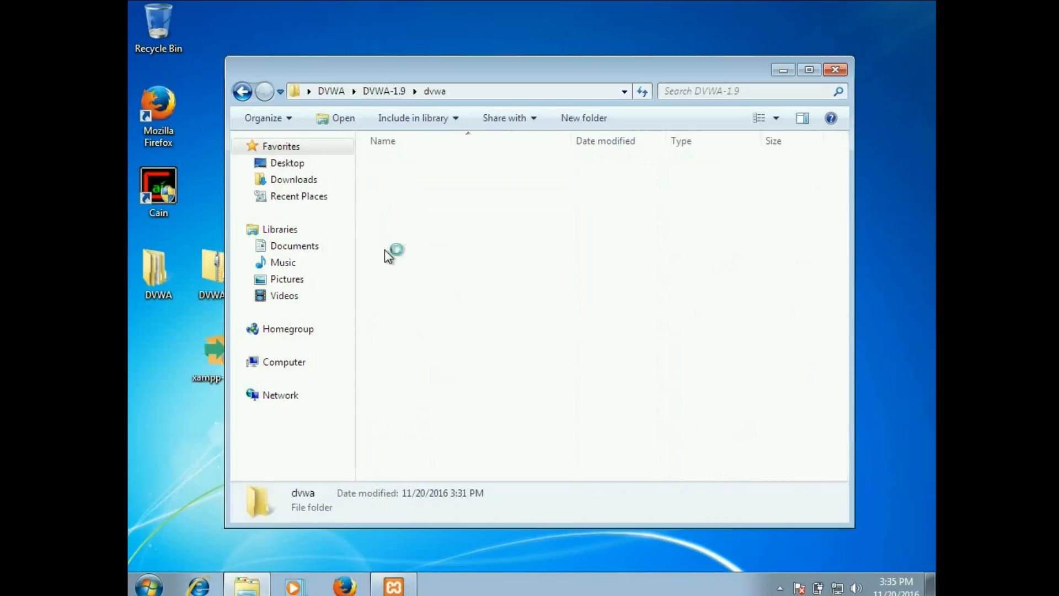
click(242, 91)
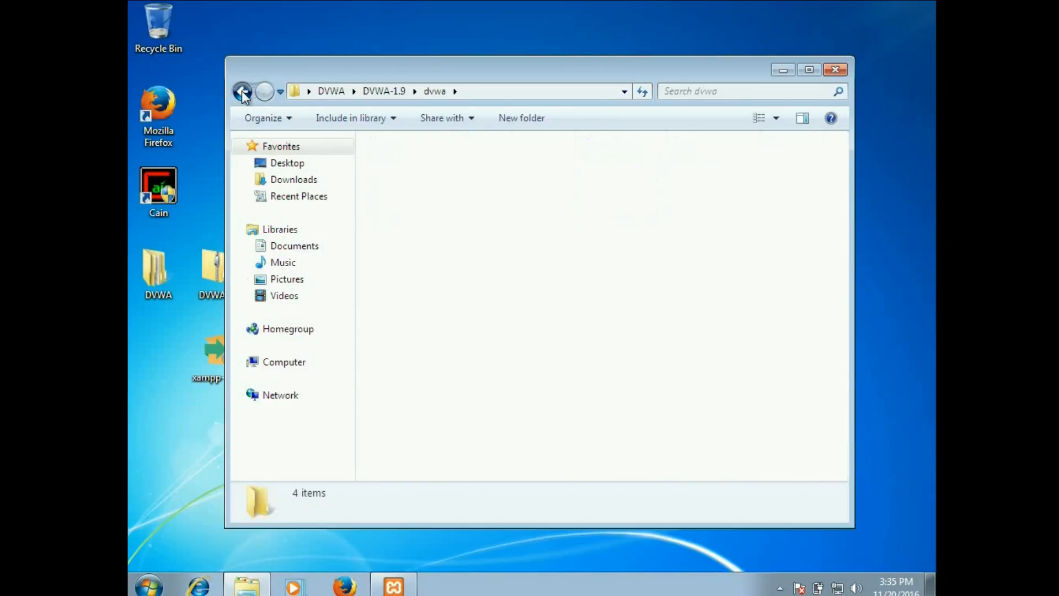
click(241, 90)
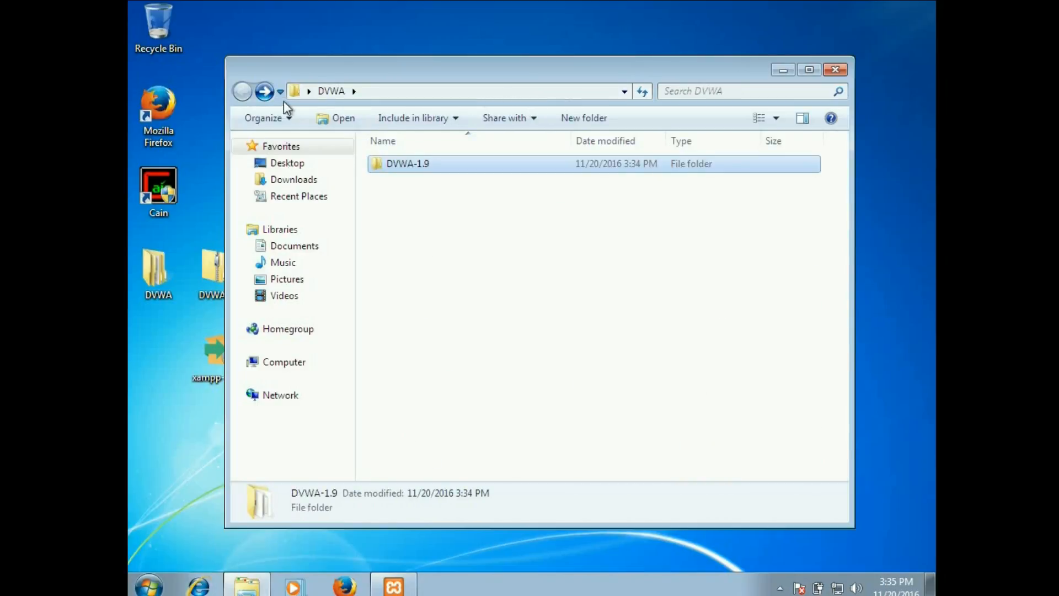
click(834, 69)
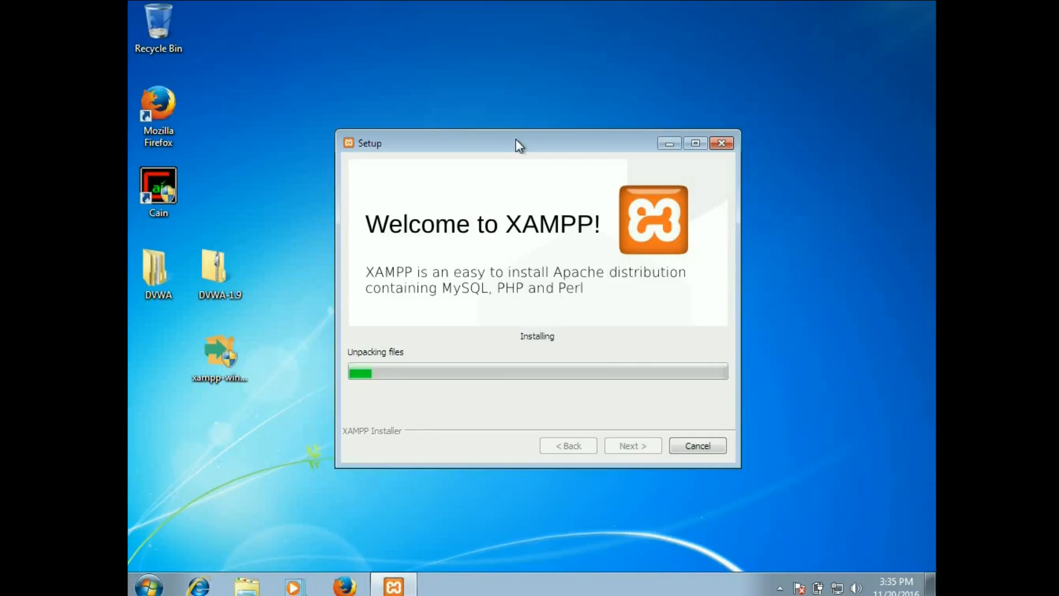
key(Control_R+f)
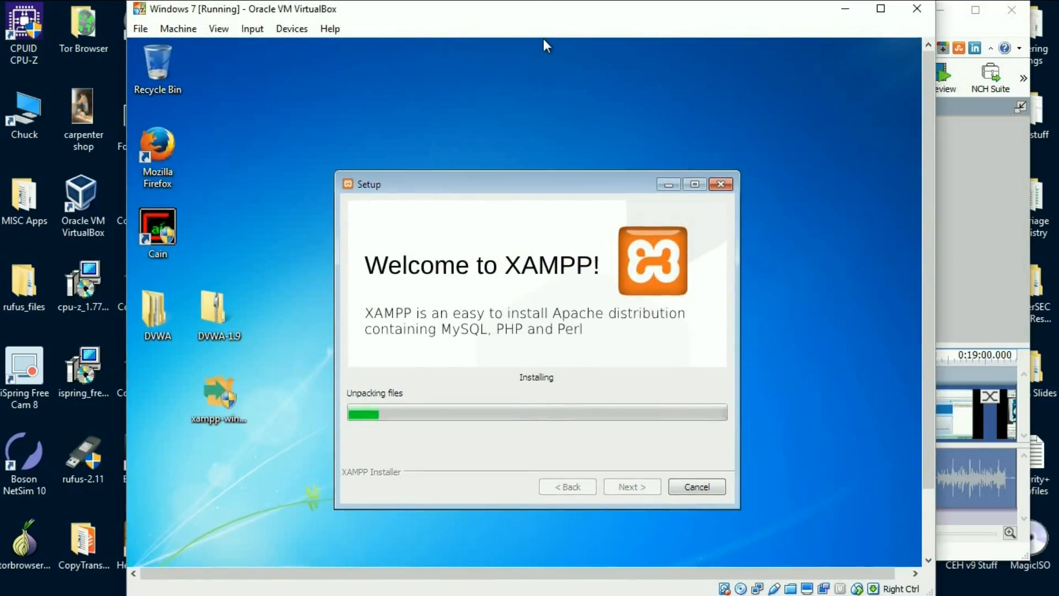
click(111, 91)
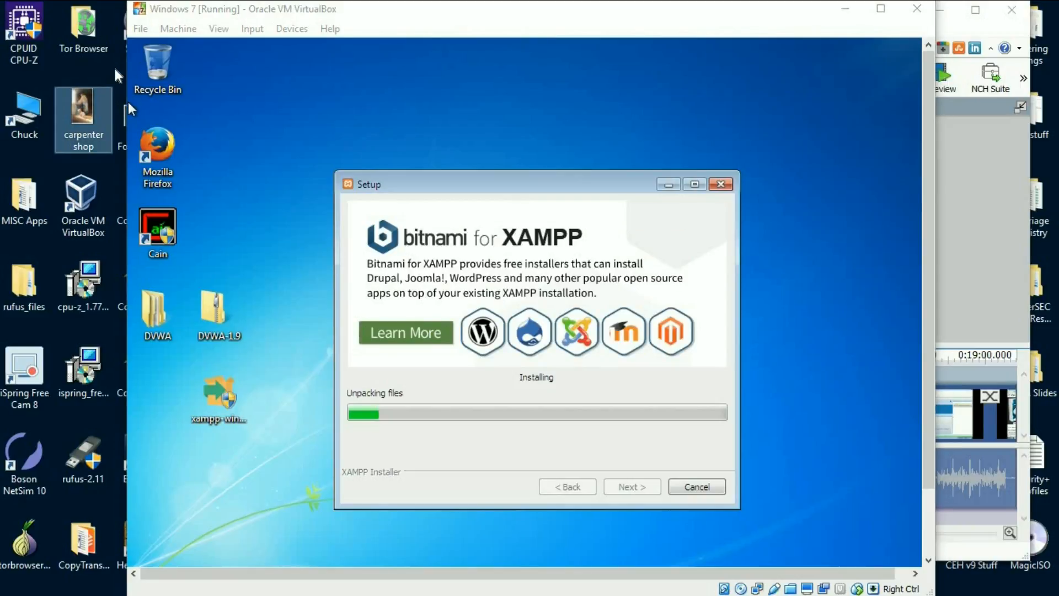
key(XF86AudioLowerVolume)
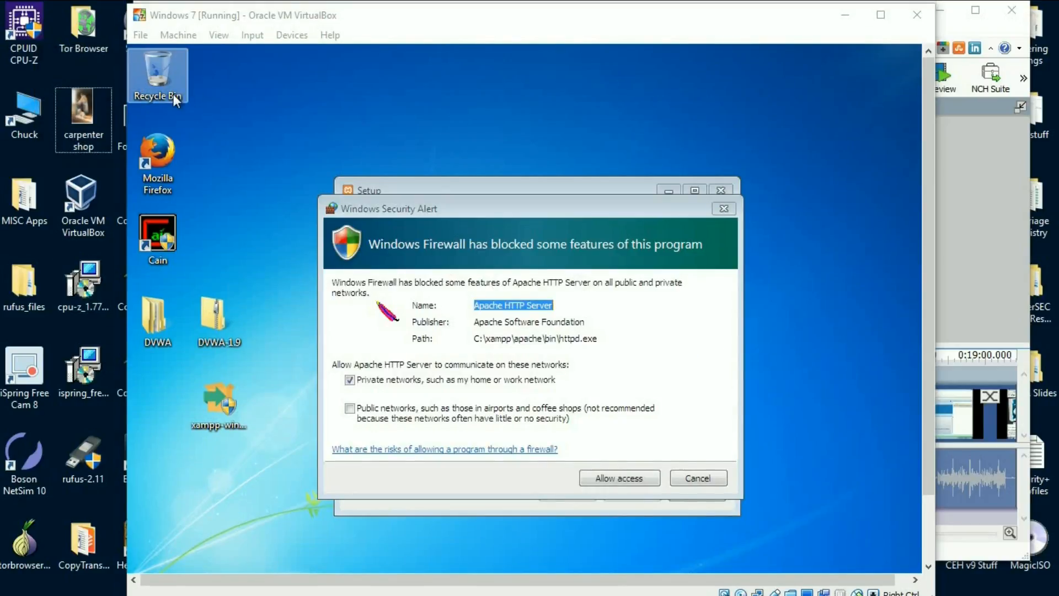
click(225, 35)
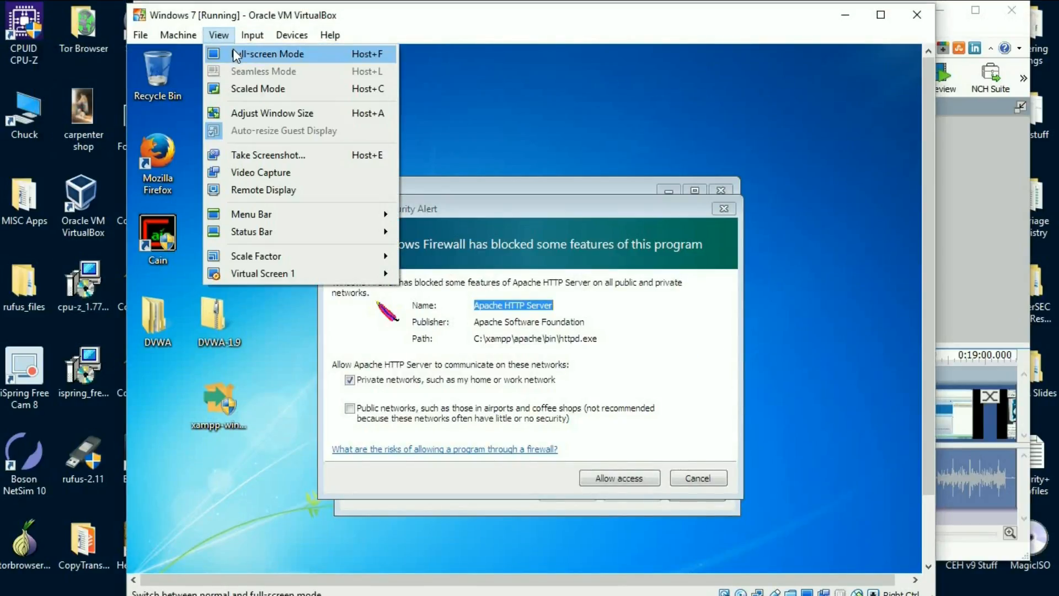
click(234, 49)
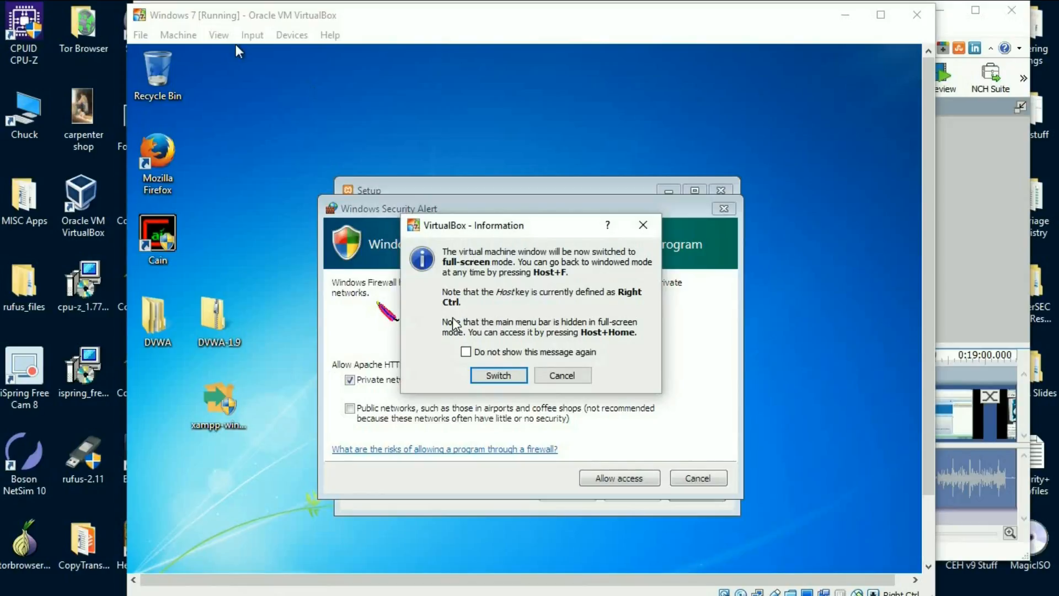
click(494, 376)
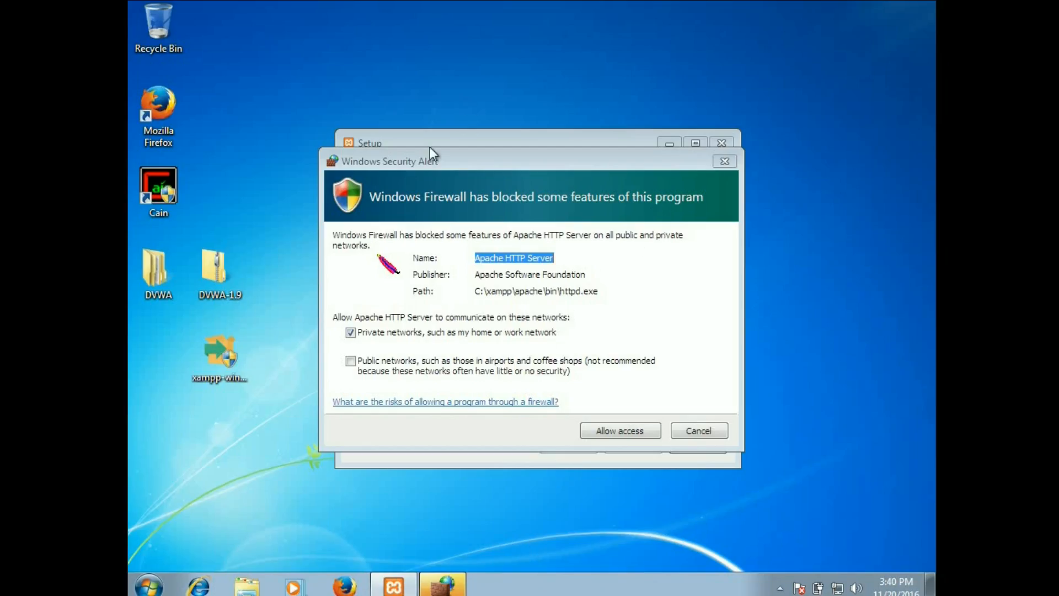
Step: Allow Apache HTTP Server through Windows Firewall on private networks only and finish the XAMPP setup, starting its Control Panel
click(537, 268)
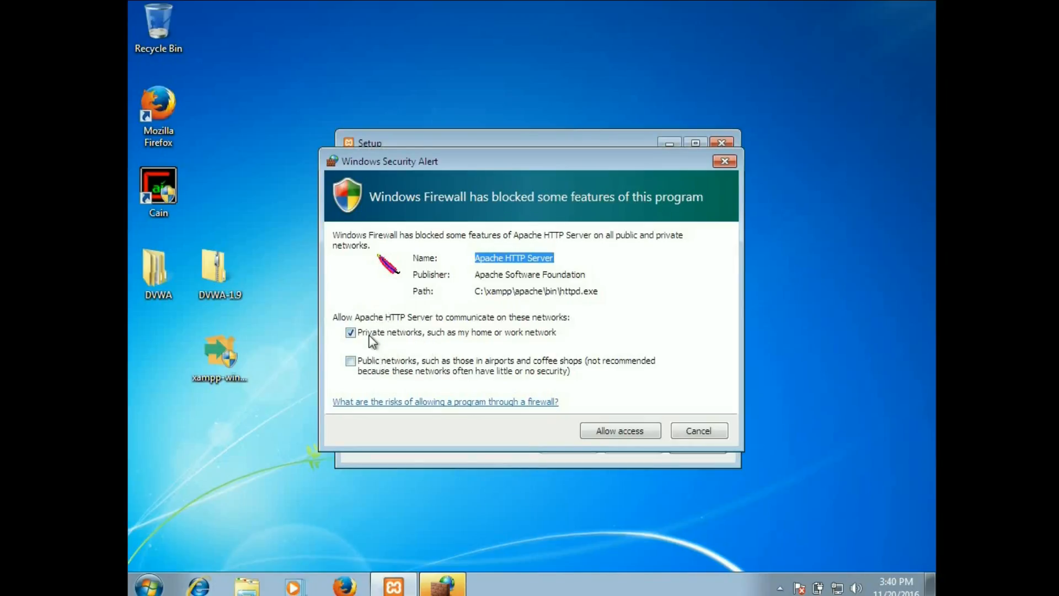
click(352, 362)
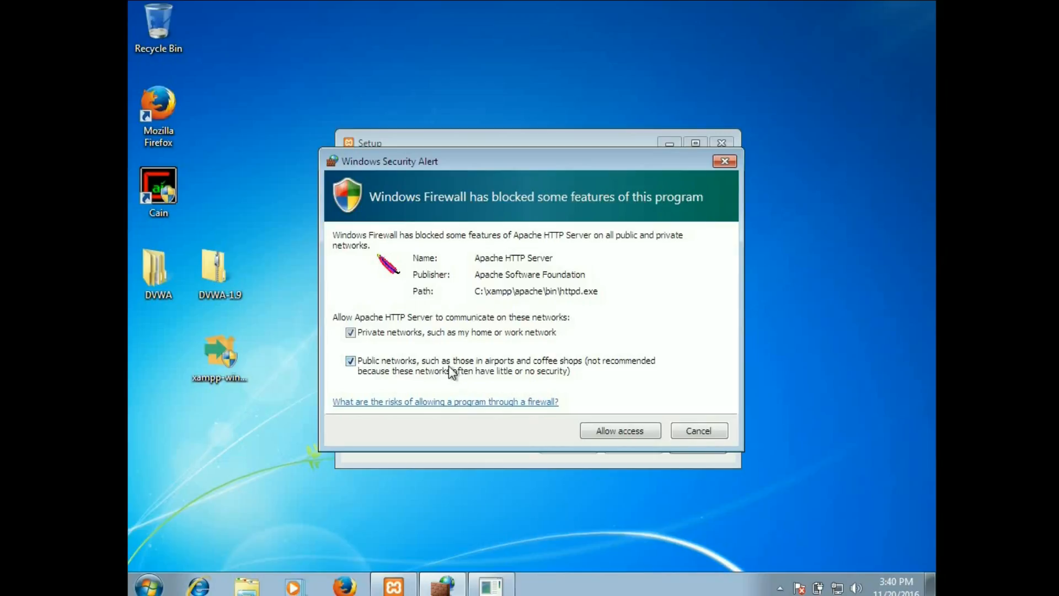
click(351, 360)
click(615, 433)
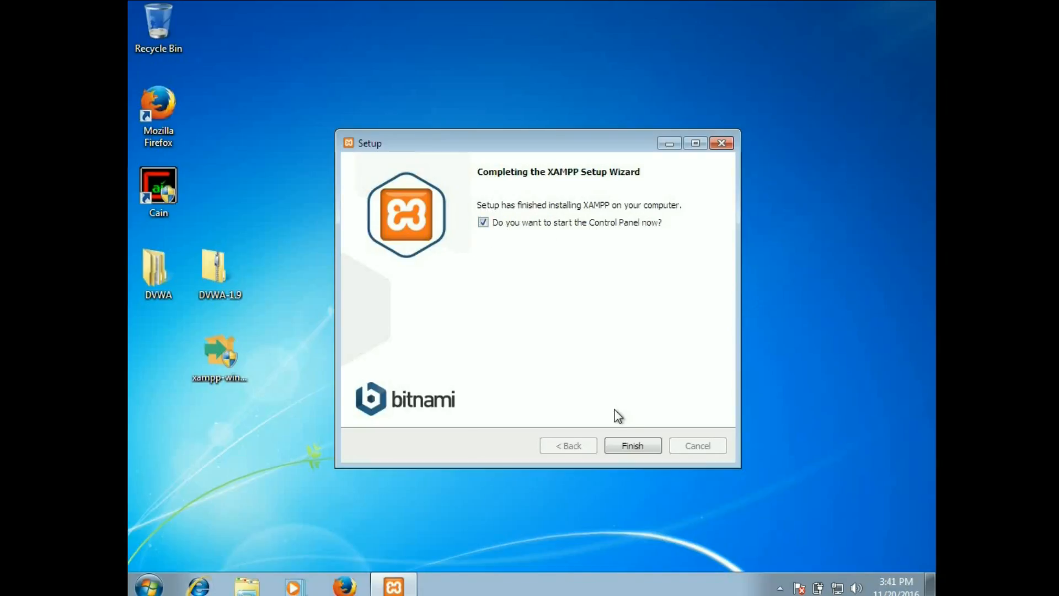
click(631, 446)
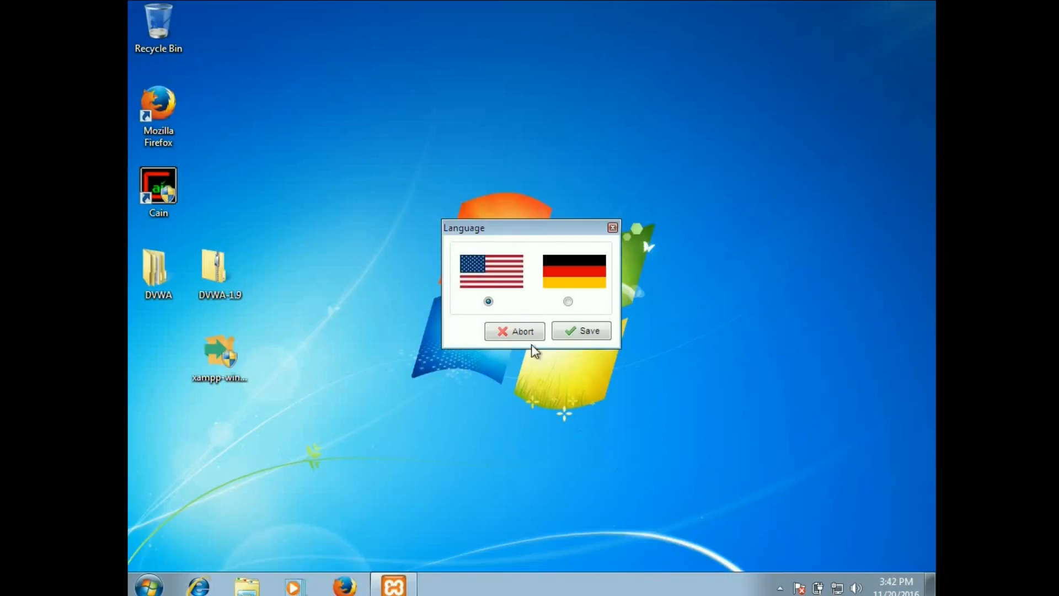
Step: Save English as the XAMPP Control Panel language and start the Apache and MySQL modules
click(574, 331)
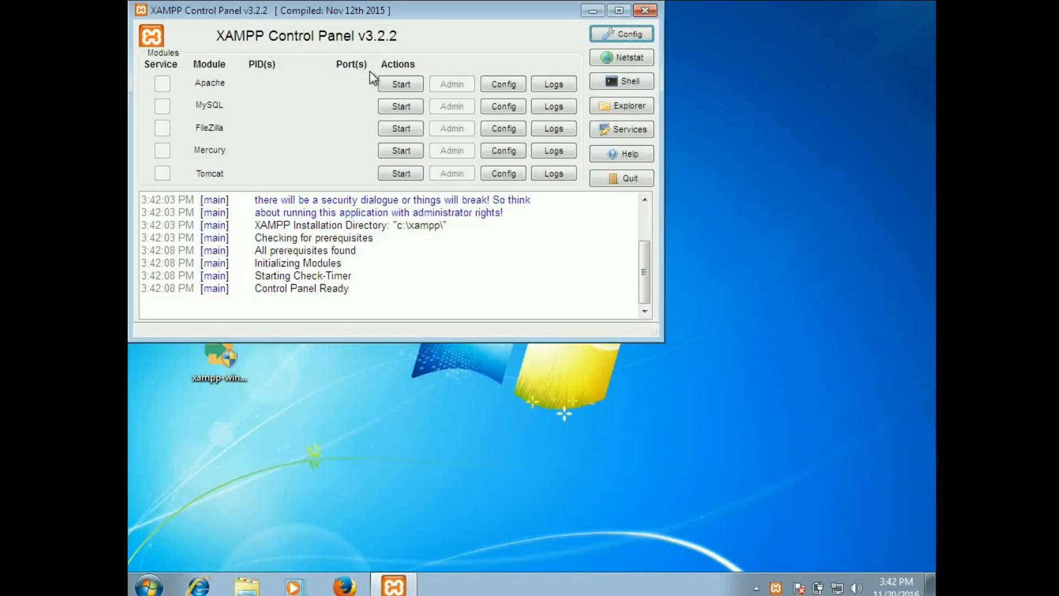
click(395, 85)
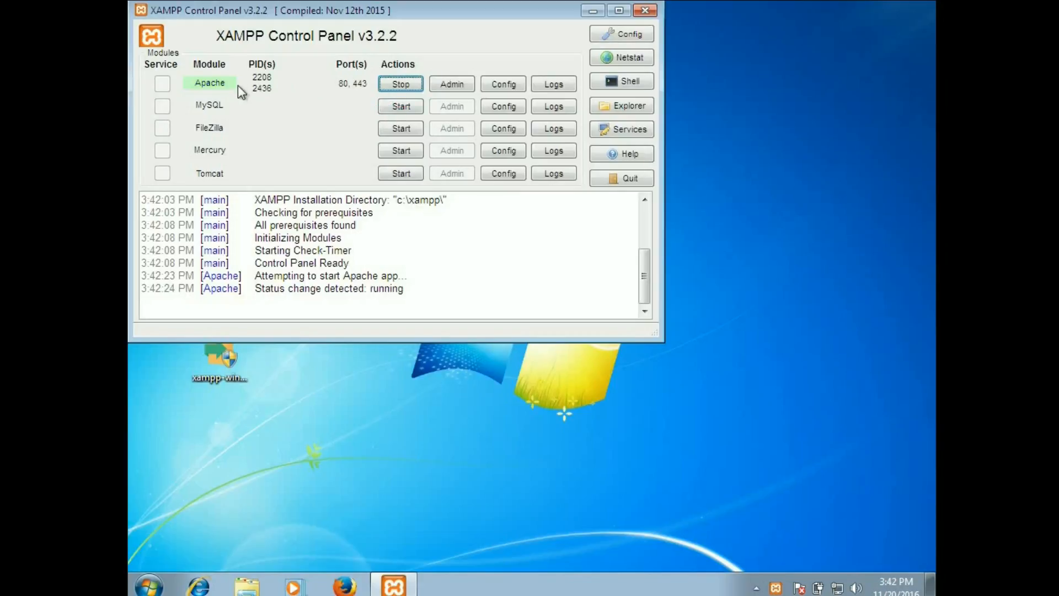
click(397, 108)
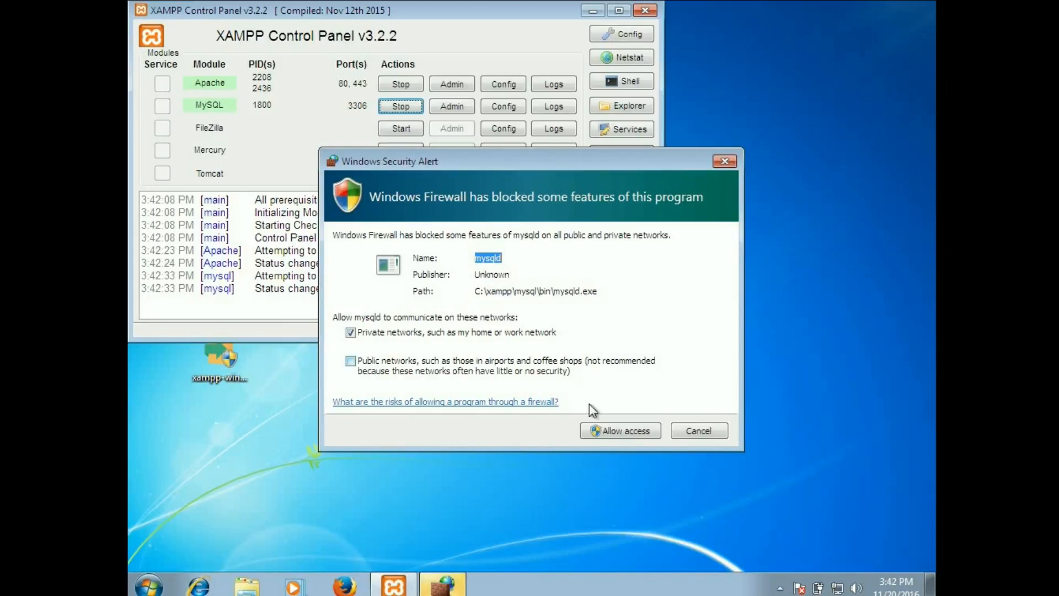
Step: Allow mysqld through Windows Firewall on private networks only and minimize the XAMPP Control Panel
click(611, 431)
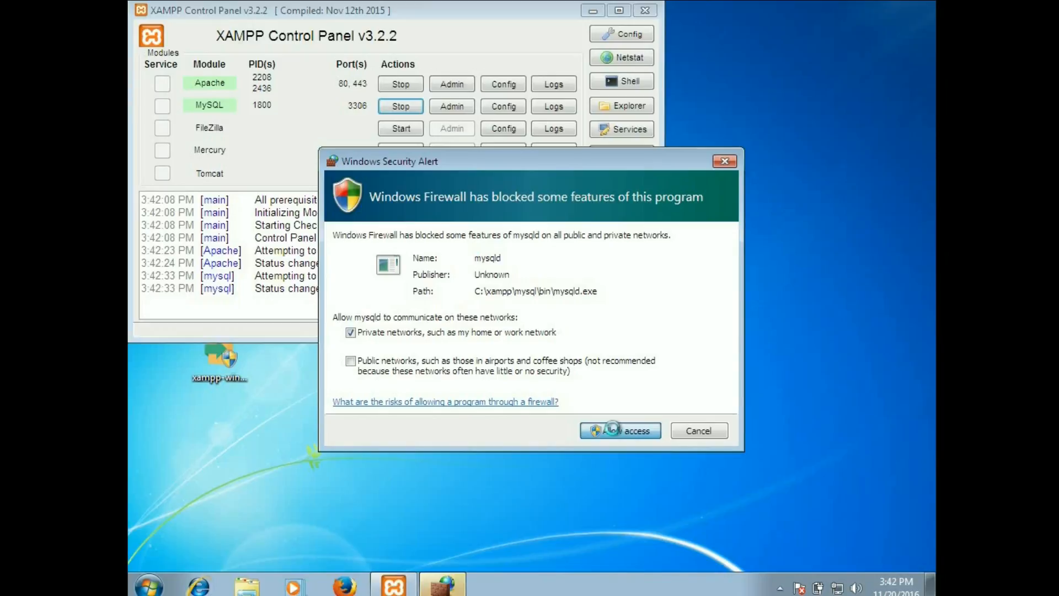
click(616, 433)
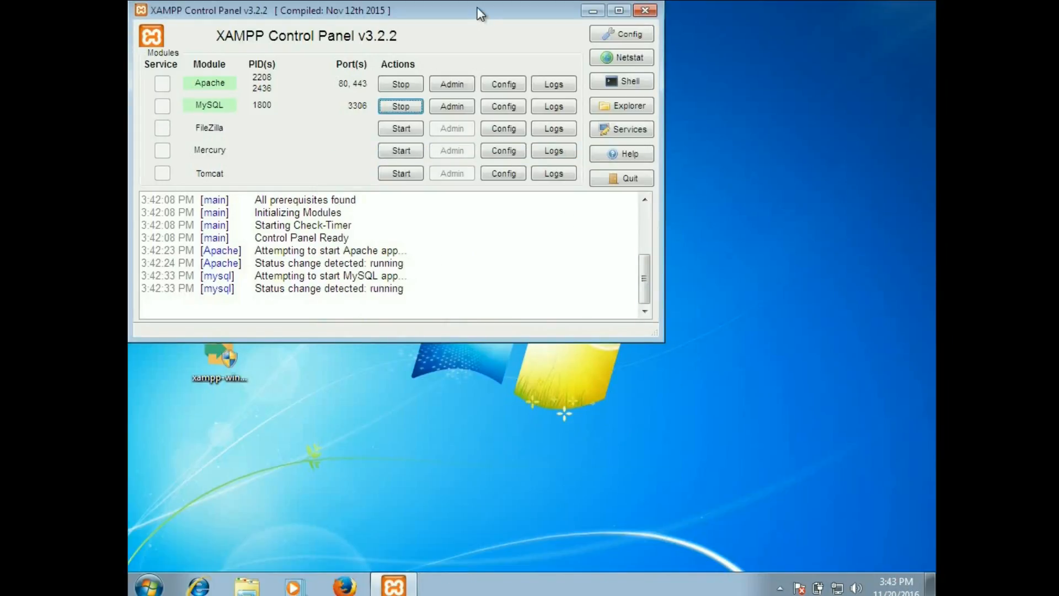
drag(477, 8, 628, 114)
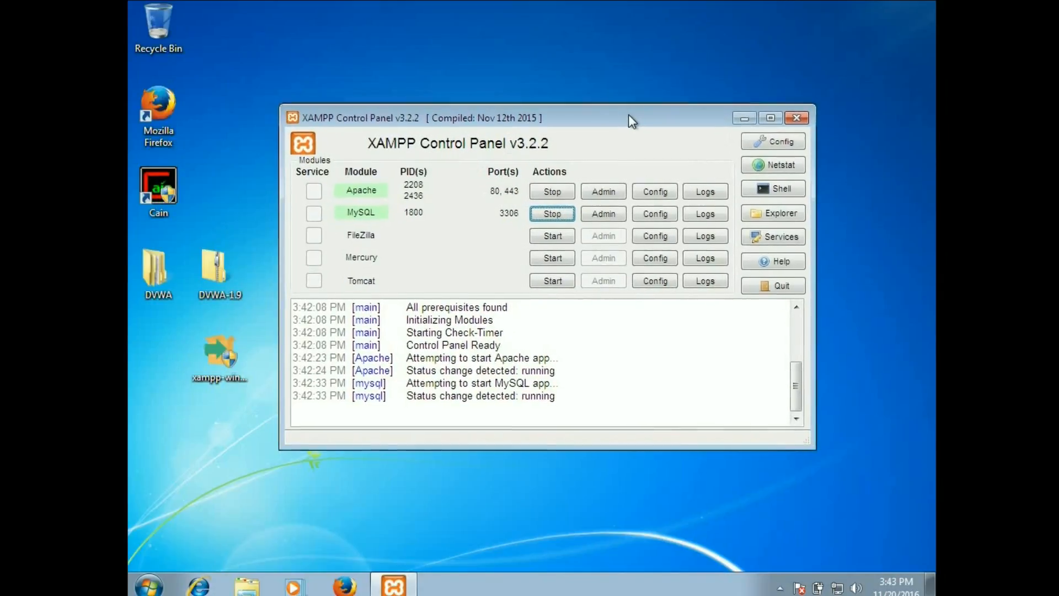
click(742, 118)
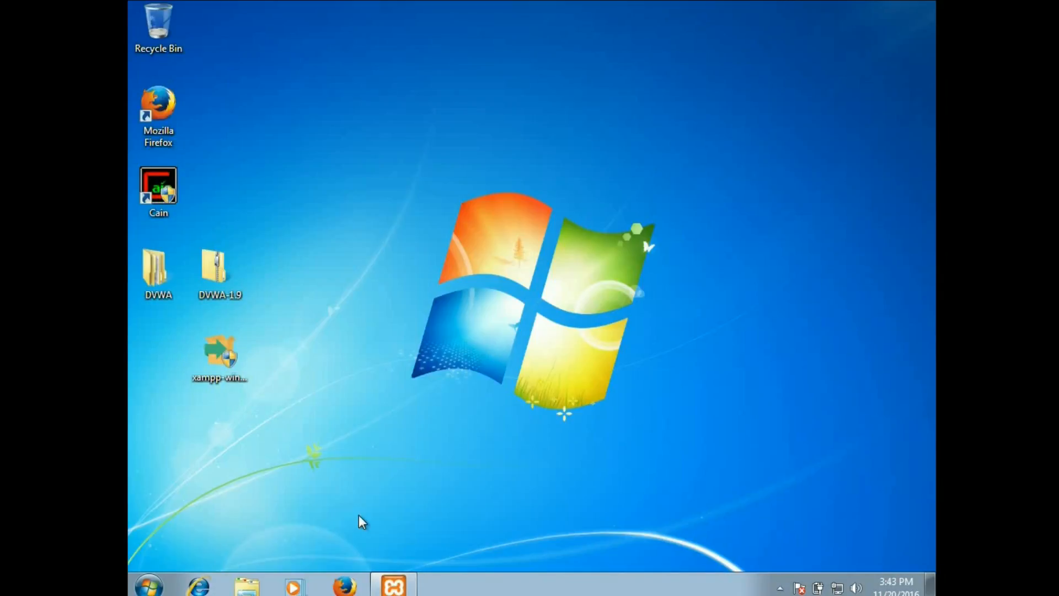
Step: Start Firefox and minimize it, and open the folder C:\xampp\htdocs in Windows Explorer
click(344, 586)
click(247, 585)
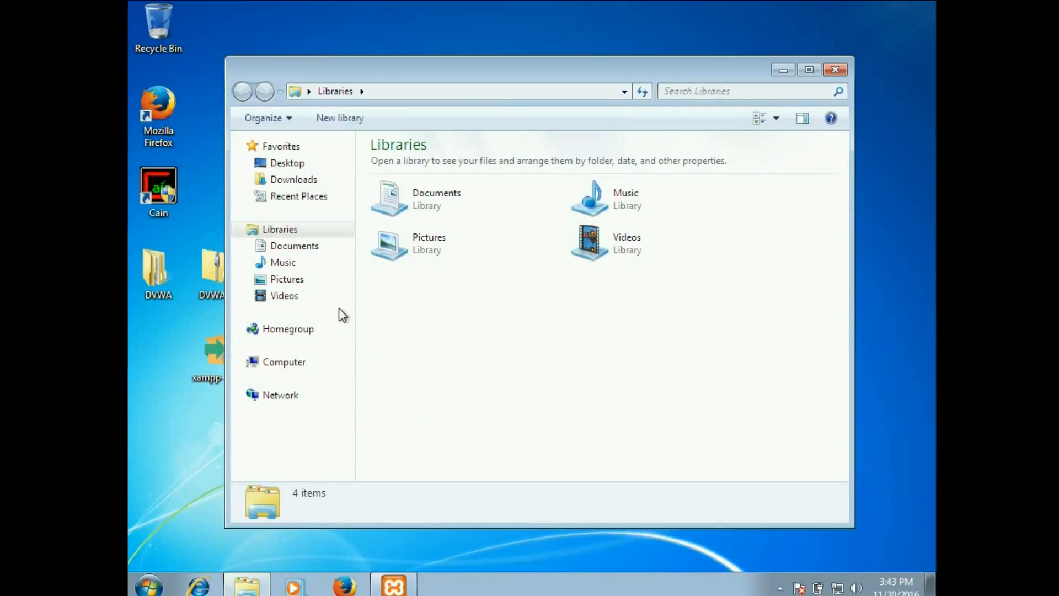
click(288, 363)
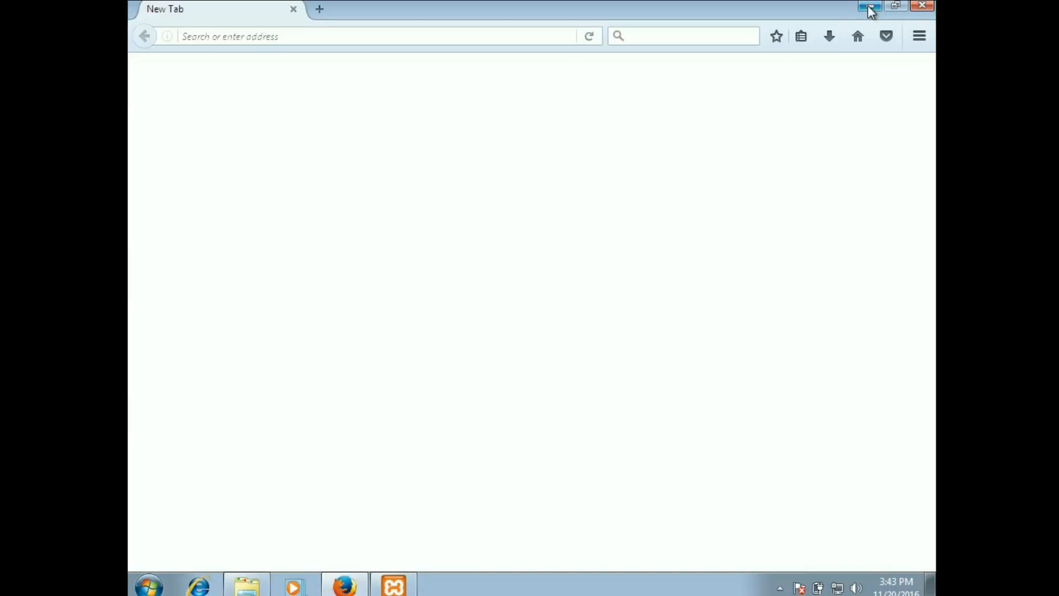
click(869, 7)
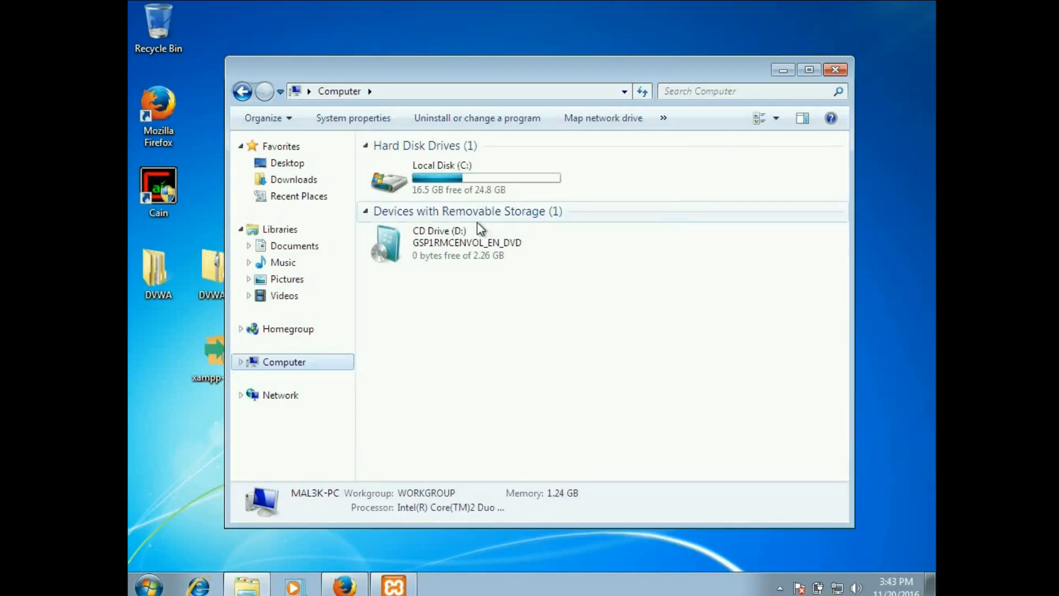
click(394, 174)
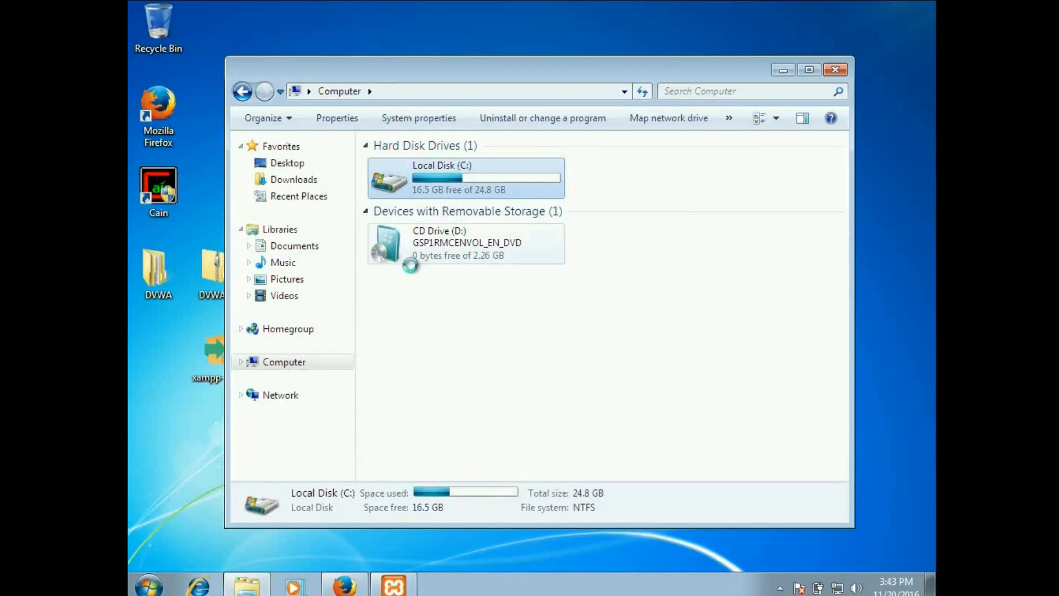
key(Return)
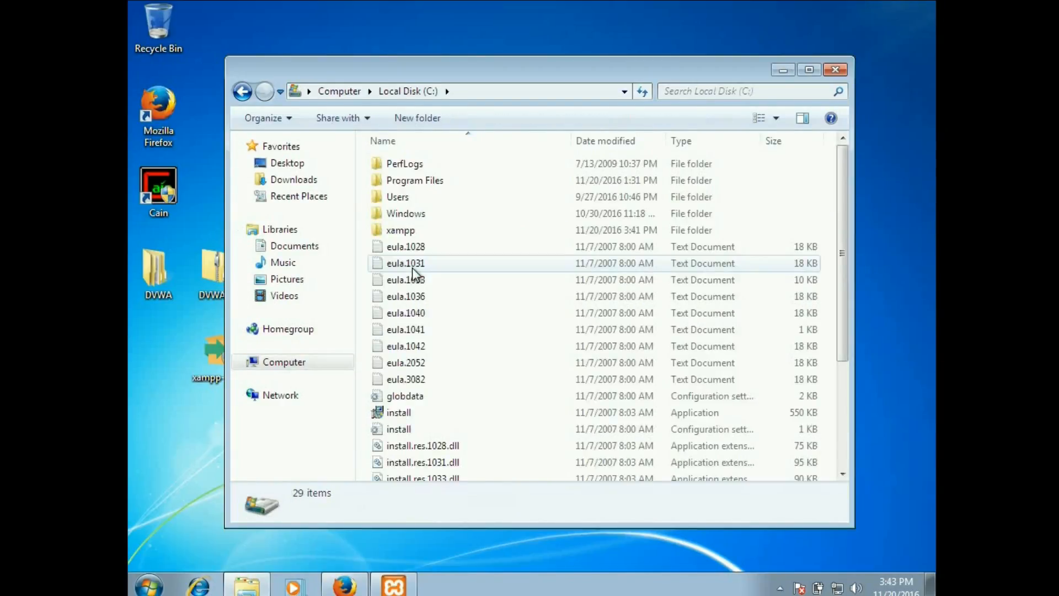
click(399, 231)
key(Return)
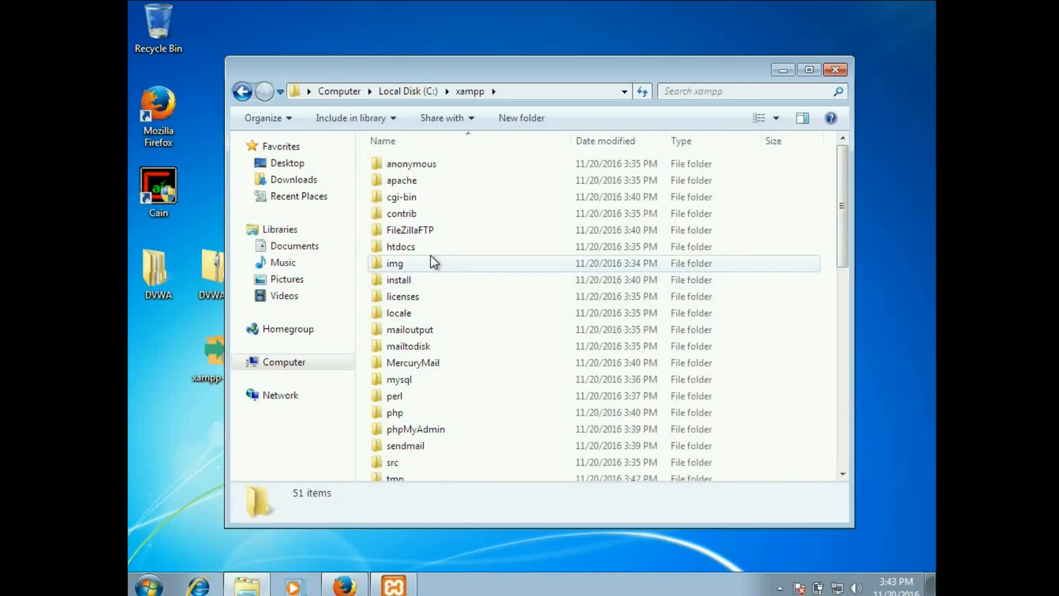
double_click(377, 245)
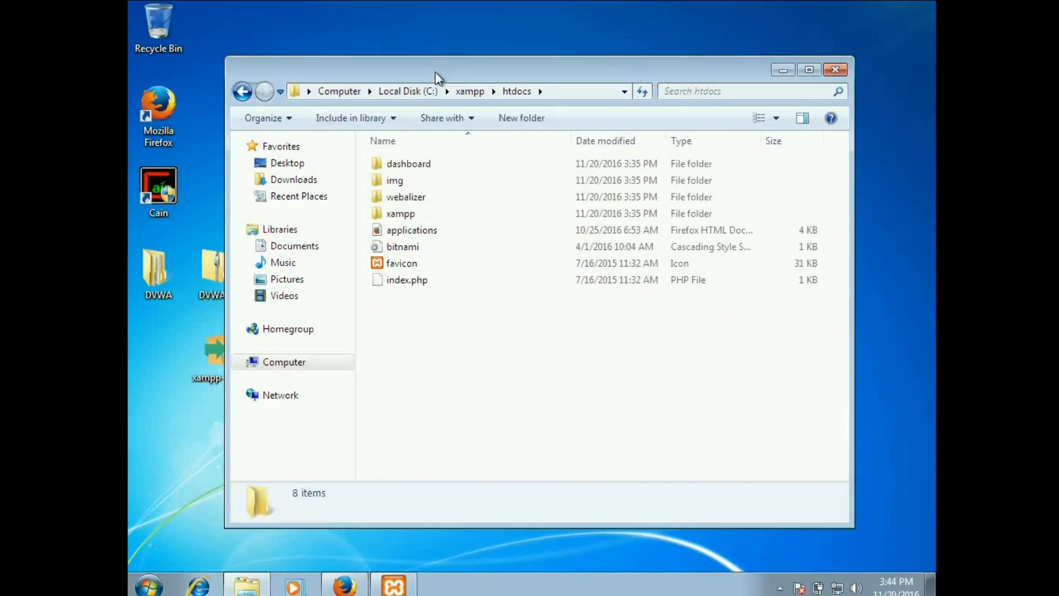
Step: Move the DVWA folder from the desktop into C:\xampp\htdocs and open it there
drag(435, 71, 519, 57)
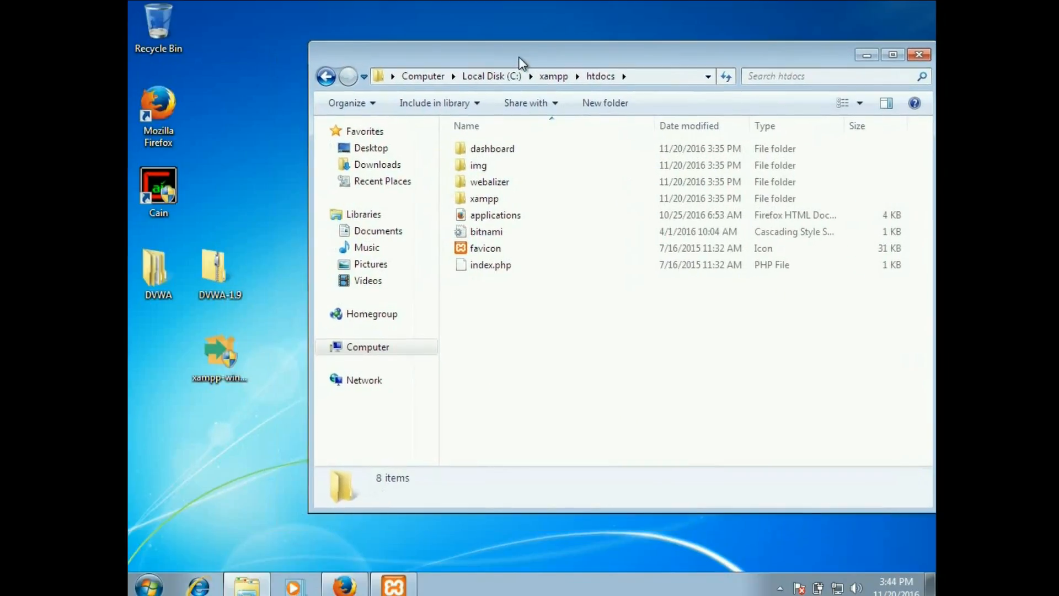
click(153, 270)
click(353, 331)
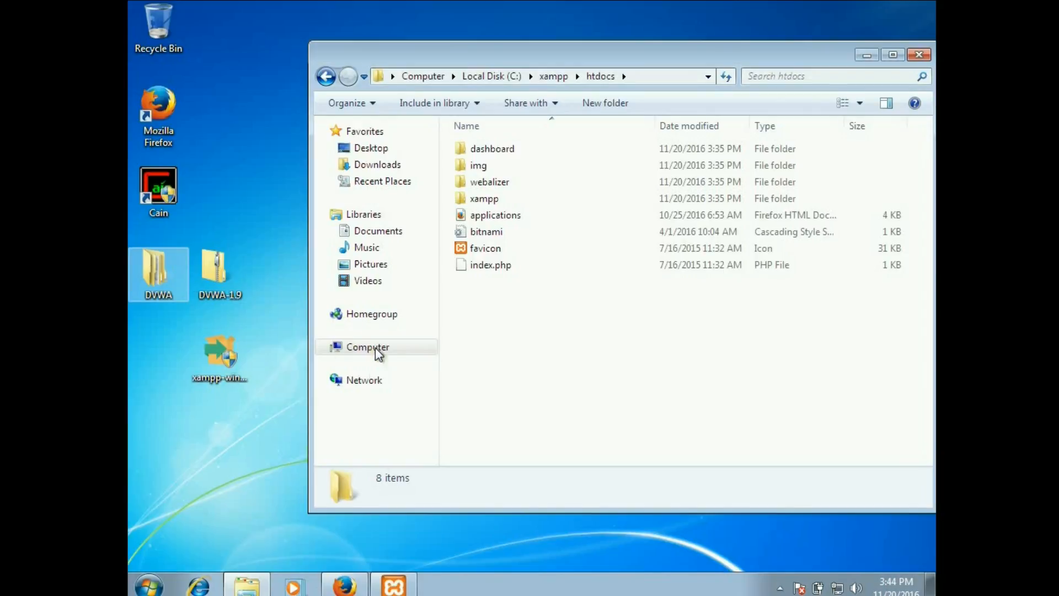
drag(485, 329, 495, 321)
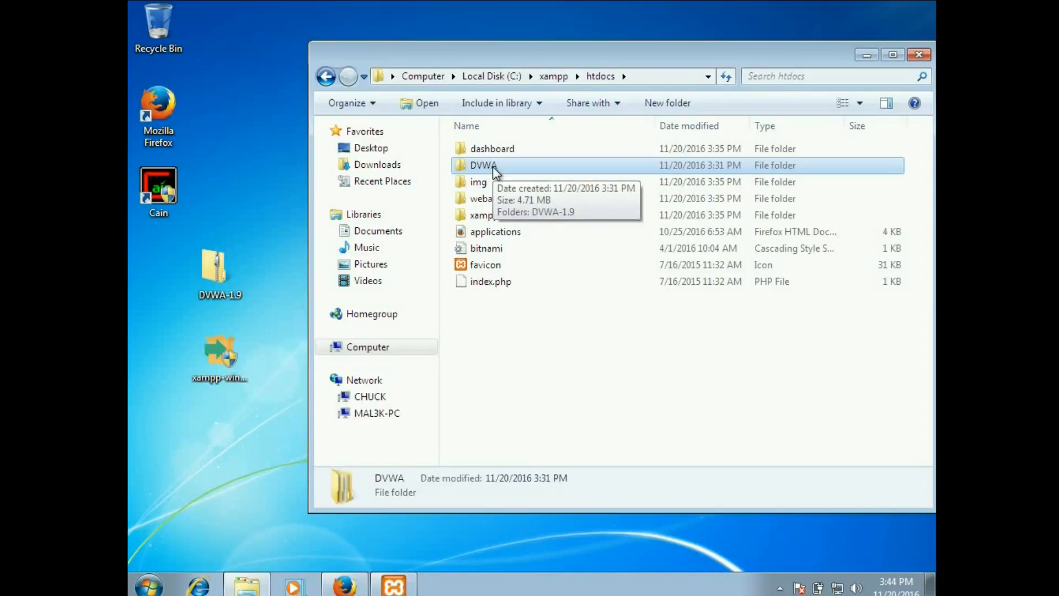
double_click(463, 166)
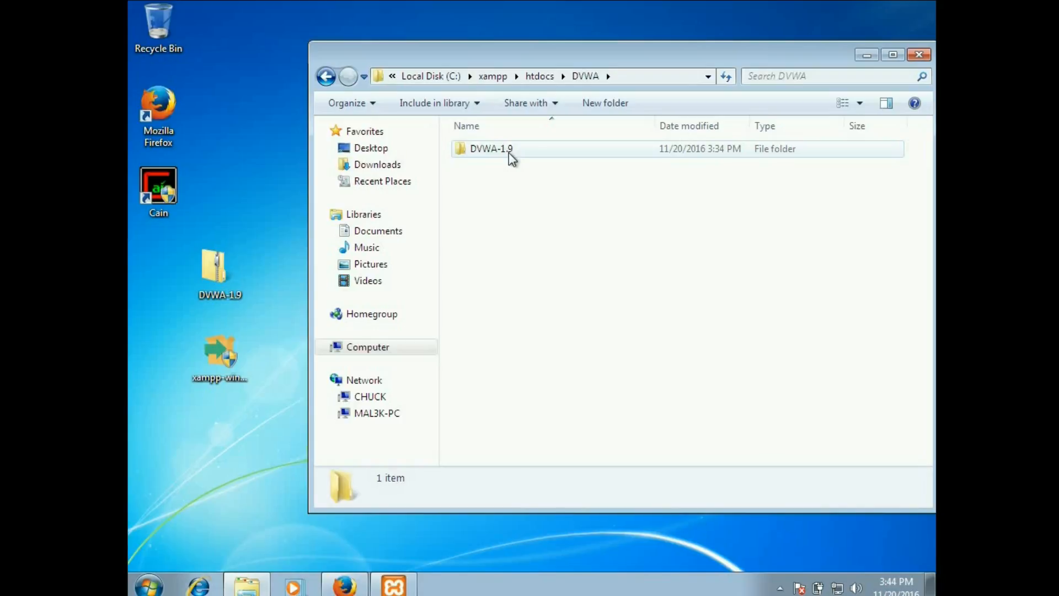
Step: Switch to Firefox, load 127.0.0.1 and look over the XAMPP welcome page
click(344, 587)
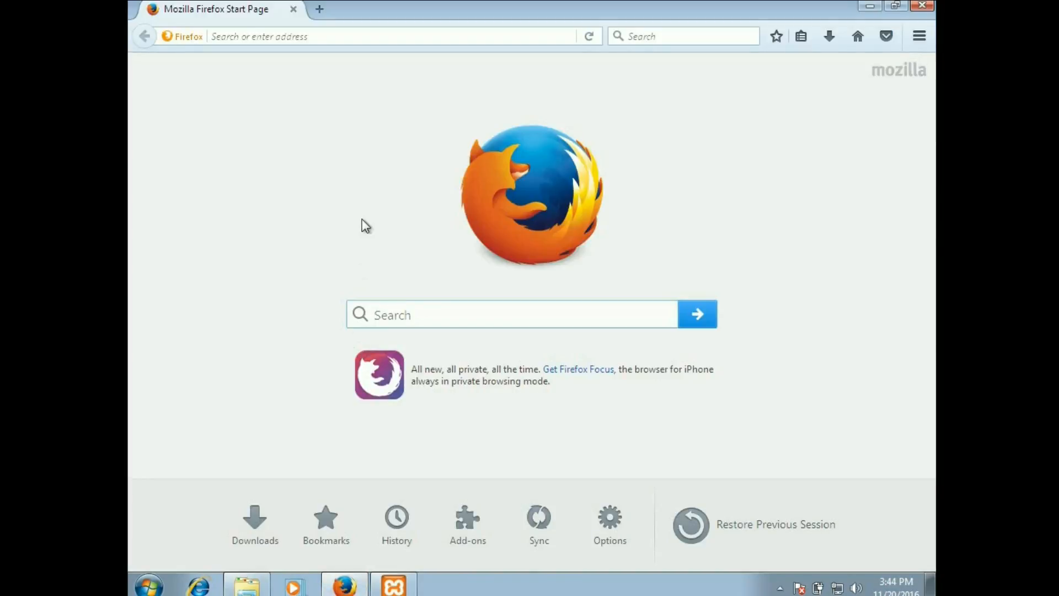
click(350, 42)
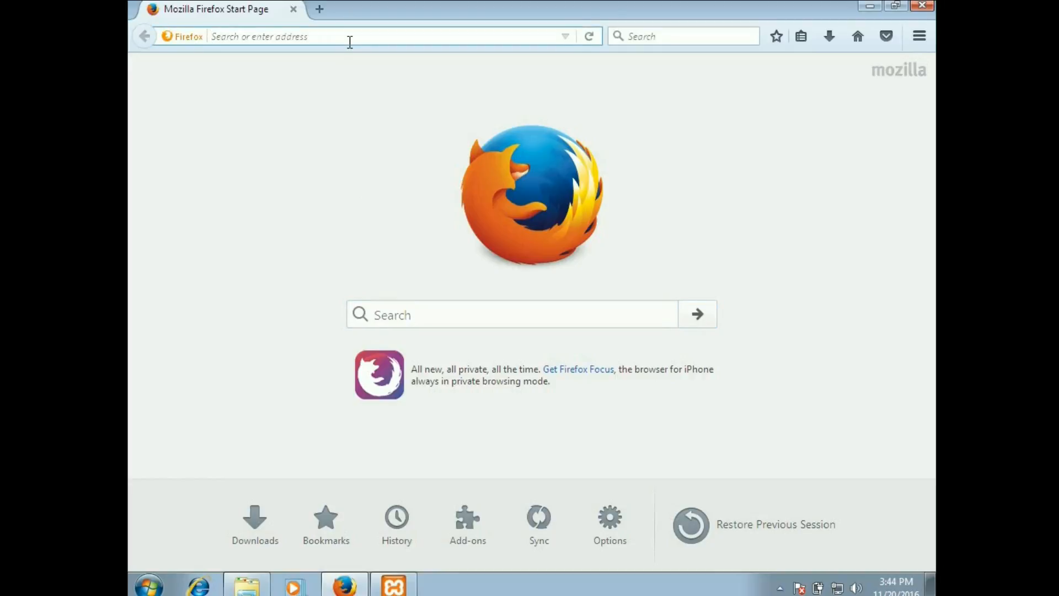
text(127.0.)
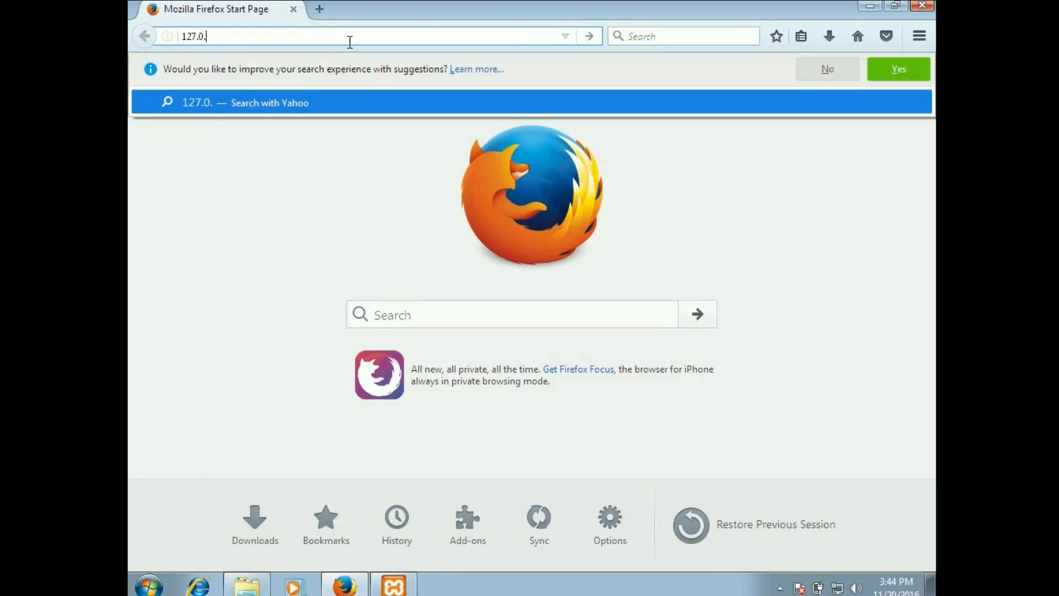
text(0.1)
key(Return)
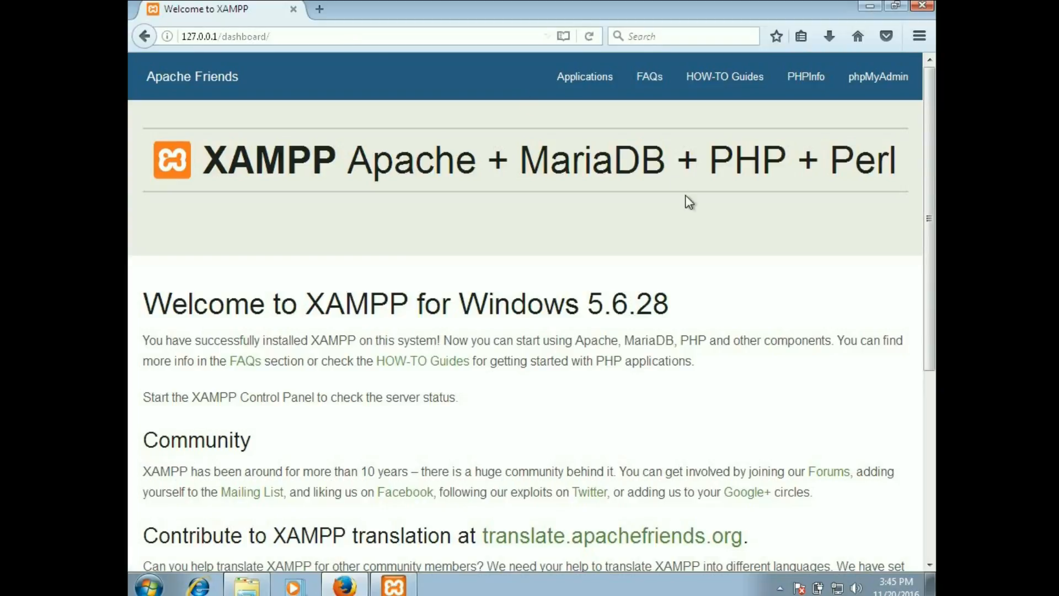
scroll(931, 208, down, 1)
drag(931, 208, 928, 128)
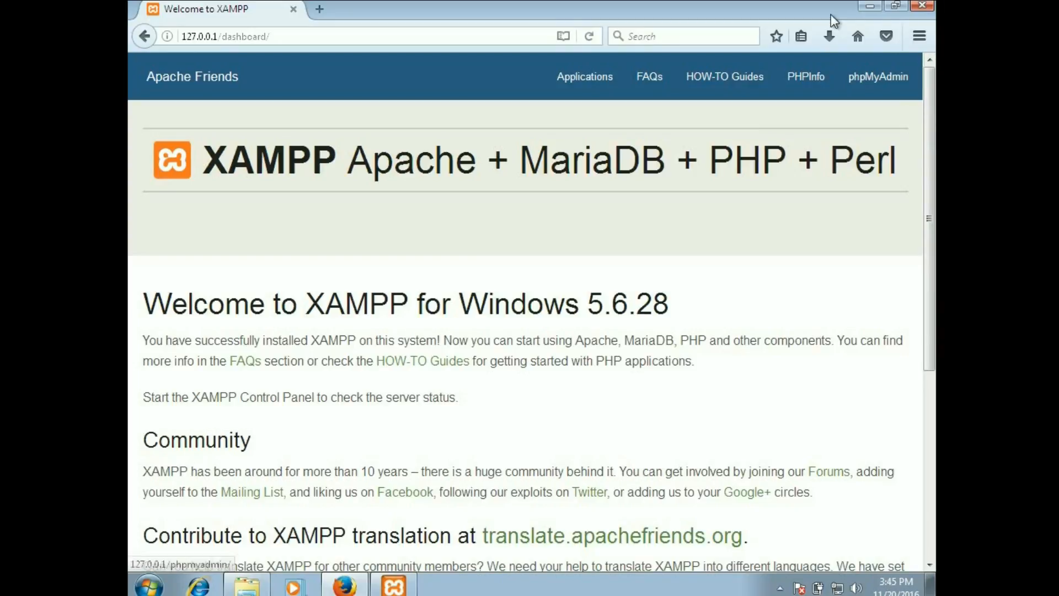
Step: Change the web address to 127.0.0.1/DVWA-1.0 without loading it
click(299, 35)
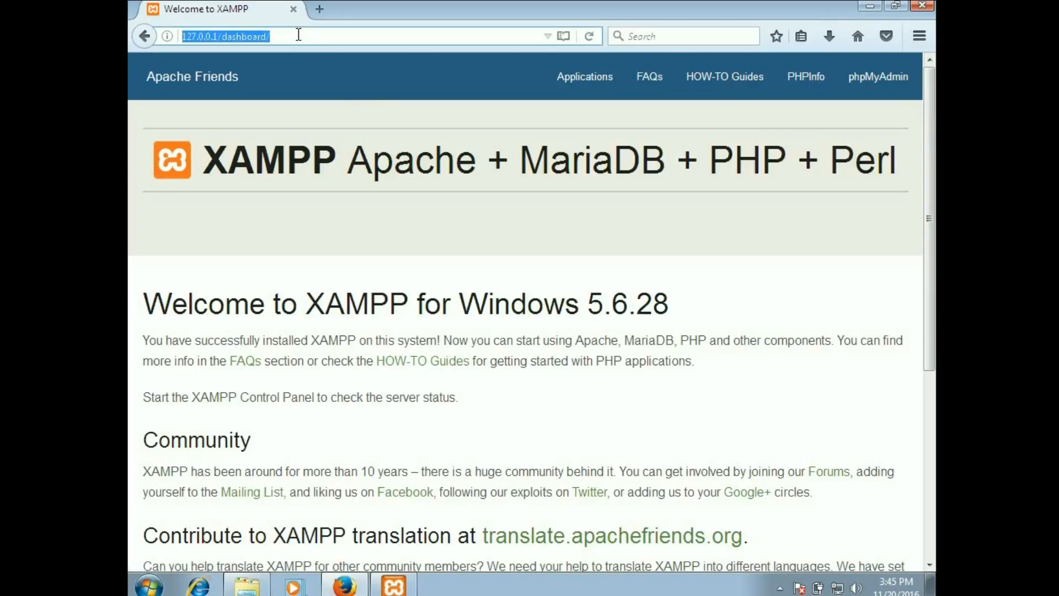
click(298, 35)
key(BackSpace)
key(BackSpace)
key(BackSpace)
key(BackSpace)
key(BackSpace)
key(BackSpace)
key(BackSpace)
key(BackSpace)
key(BackSpace)
key(BackSpace)
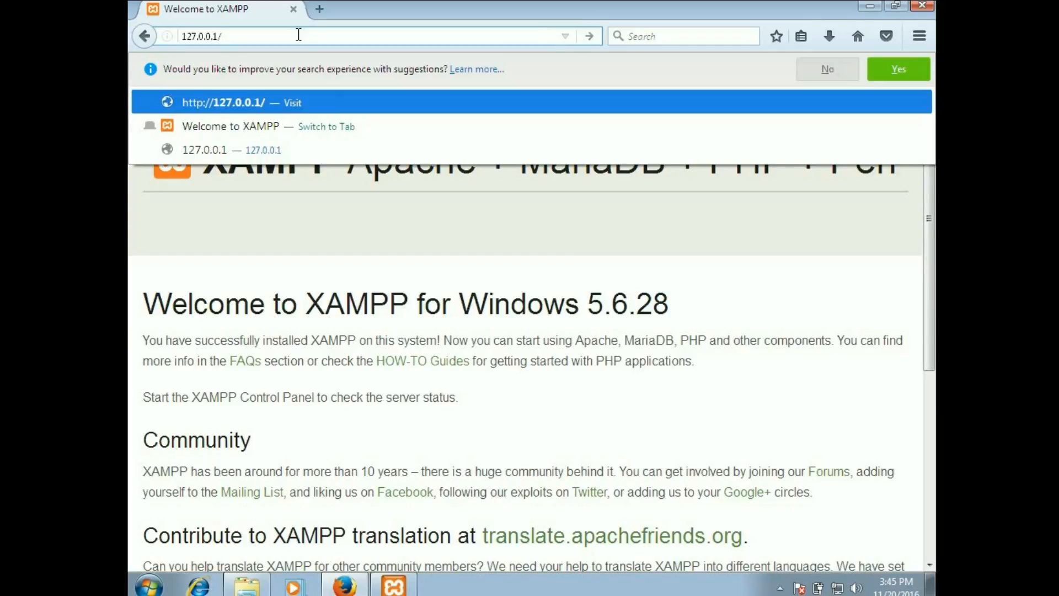
text(DVWA)
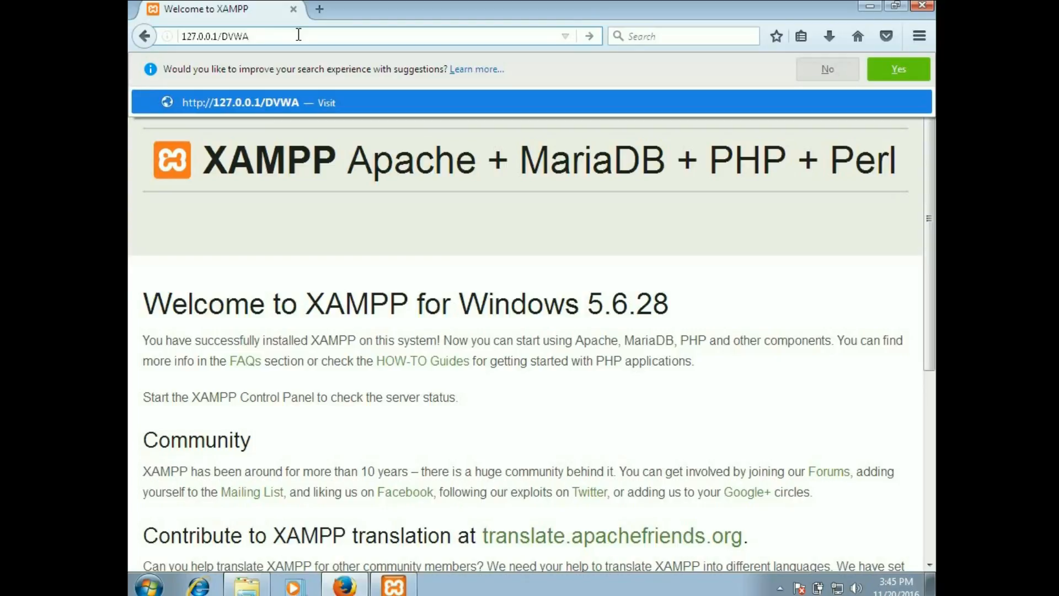
text(-1.0)
Step: Check the DVWA subfolder's name in Windows Explorer and try to load 127.0.0.1/DVWA-1.9/setup.php in Firefox
click(247, 587)
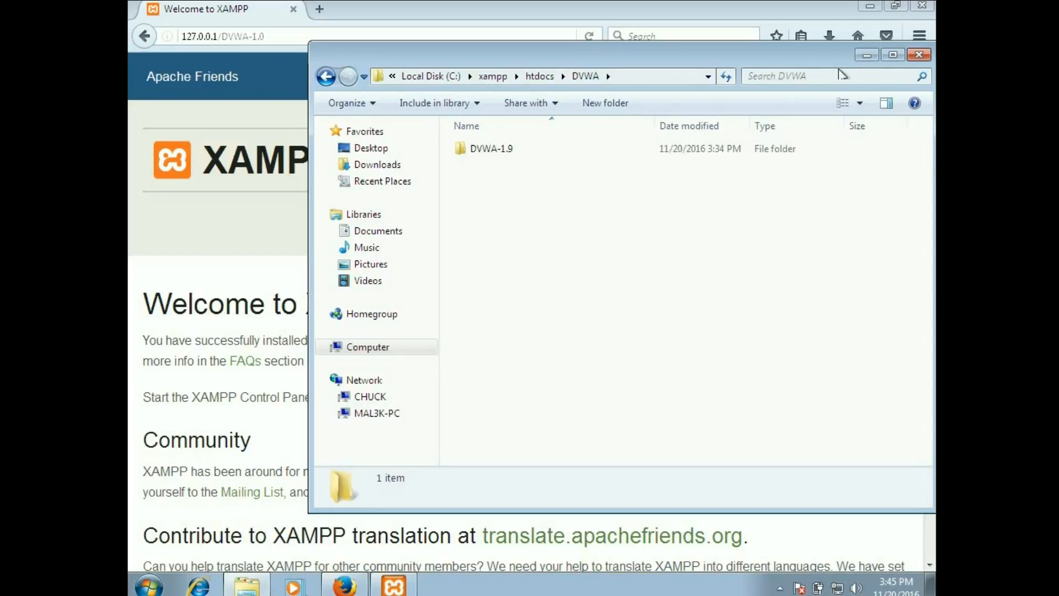
click(866, 55)
click(277, 36)
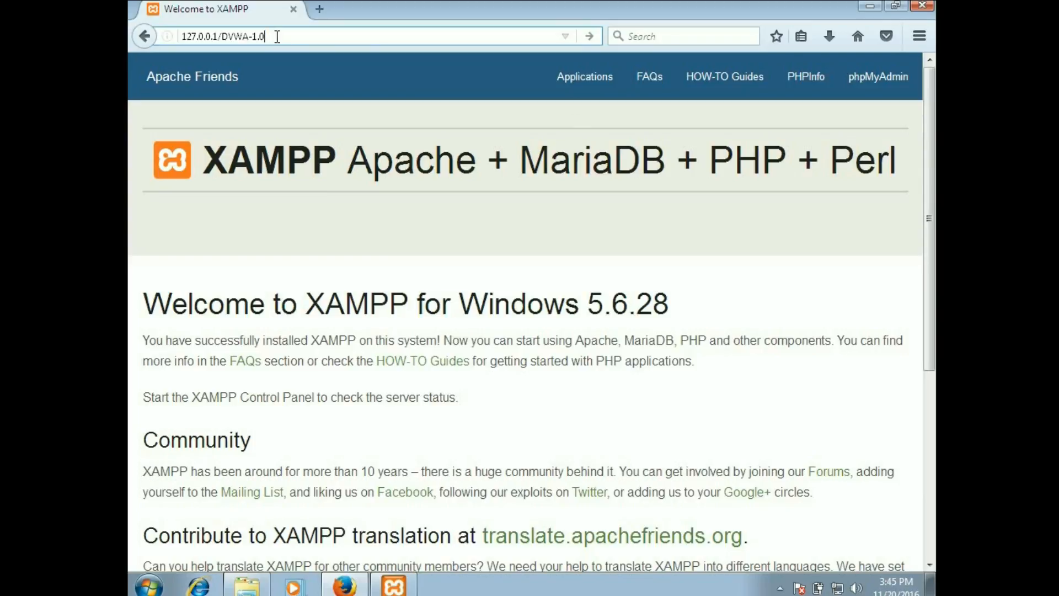
key(BackSpace)
text(9)
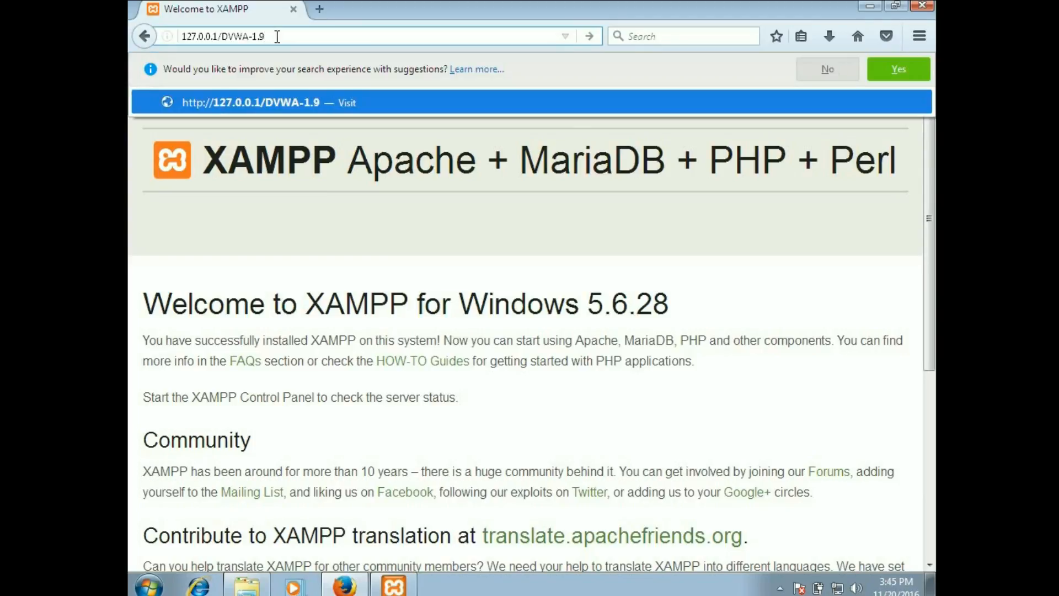
text(/setup.php)
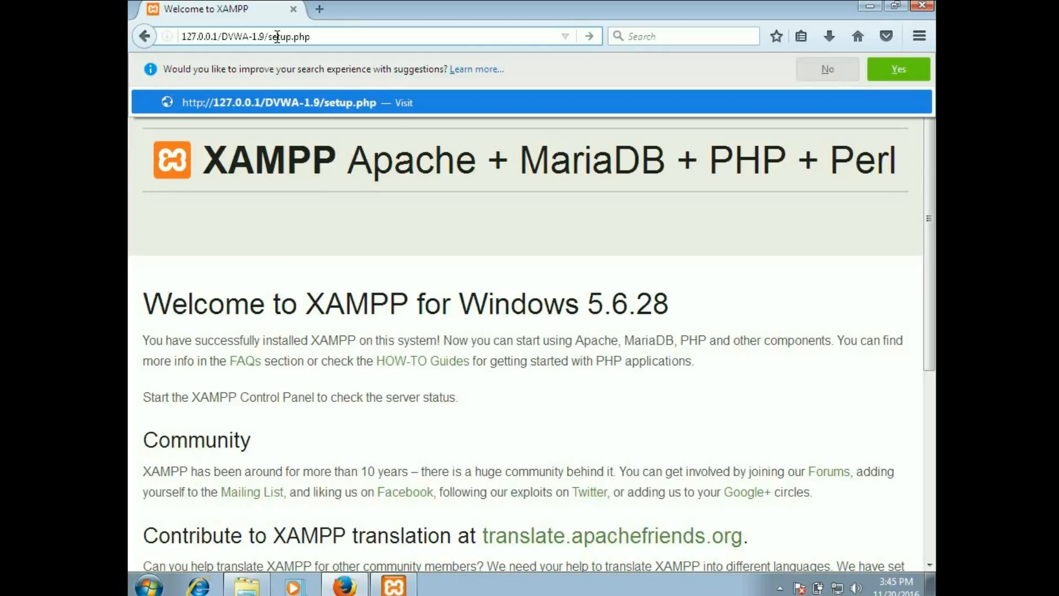
key(Return)
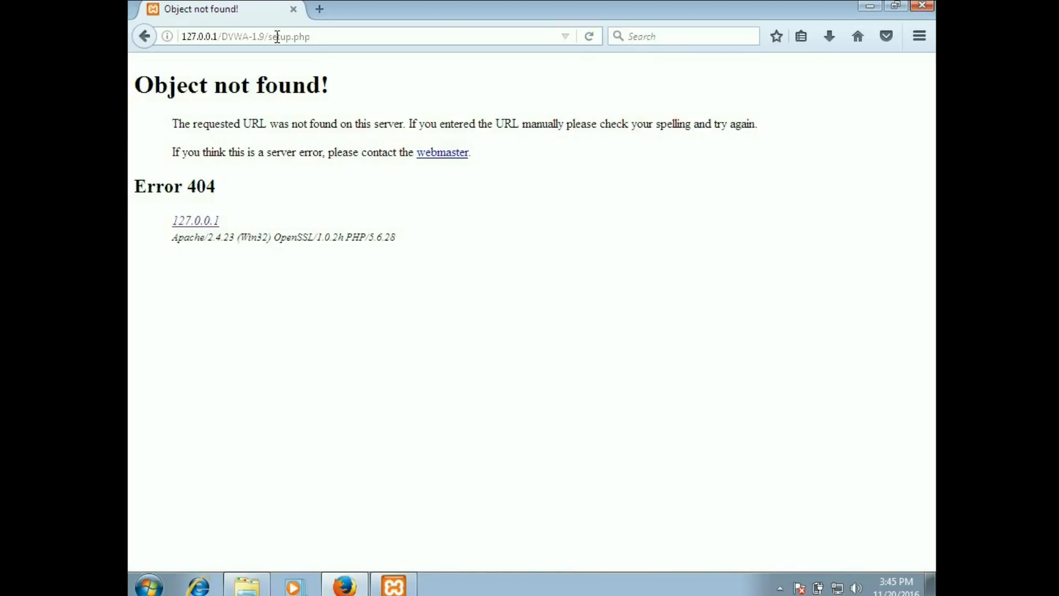
Step: Review the entered setup address and examine the contents of the DVWA-1.9 folder inside htdocs\DVWA
click(324, 38)
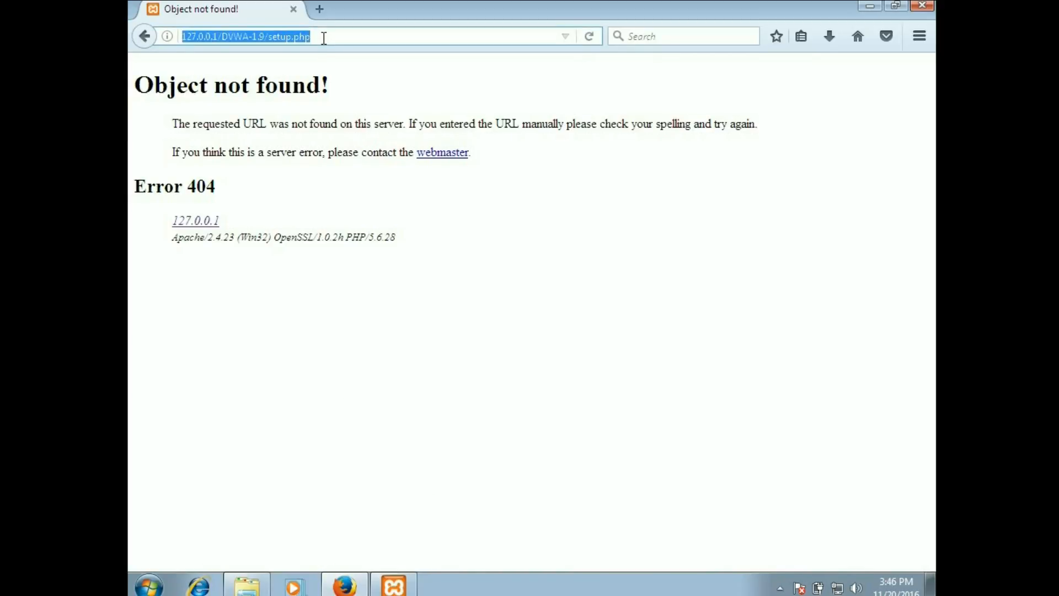
click(324, 37)
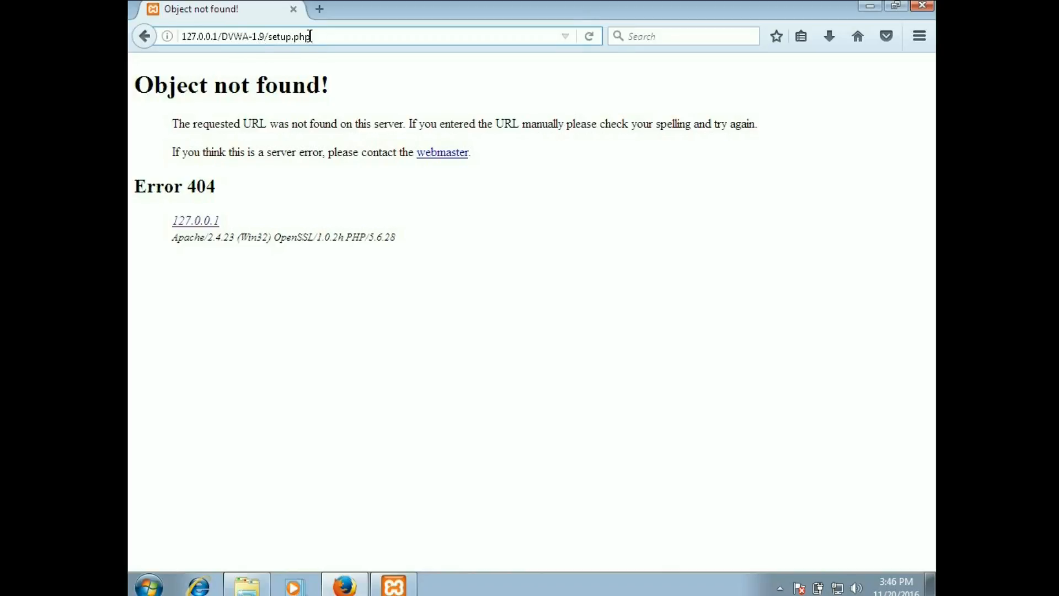
click(254, 586)
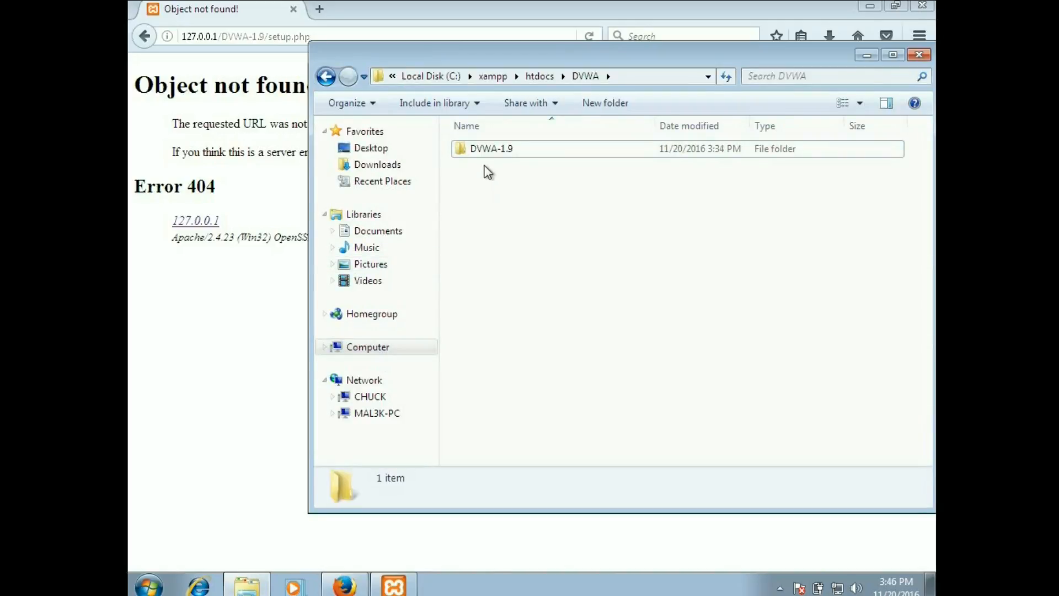
double_click(483, 152)
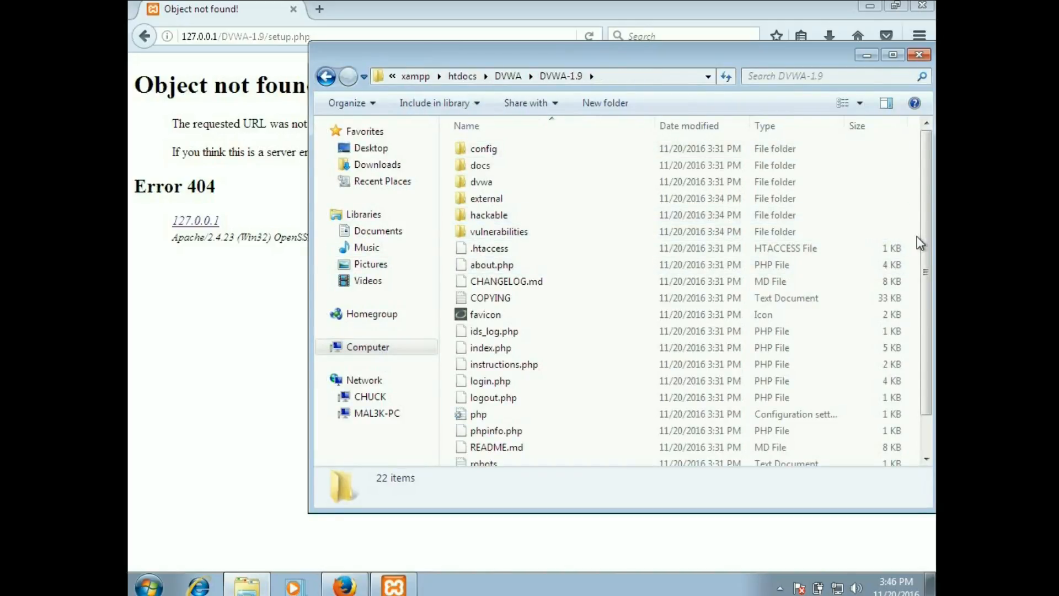
Step: Look through the rest of the DVWA-1.9 folder and try reloading 127.0.0.1/DVWA-1.9/setup.php in Firefox
drag(925, 238, 926, 301)
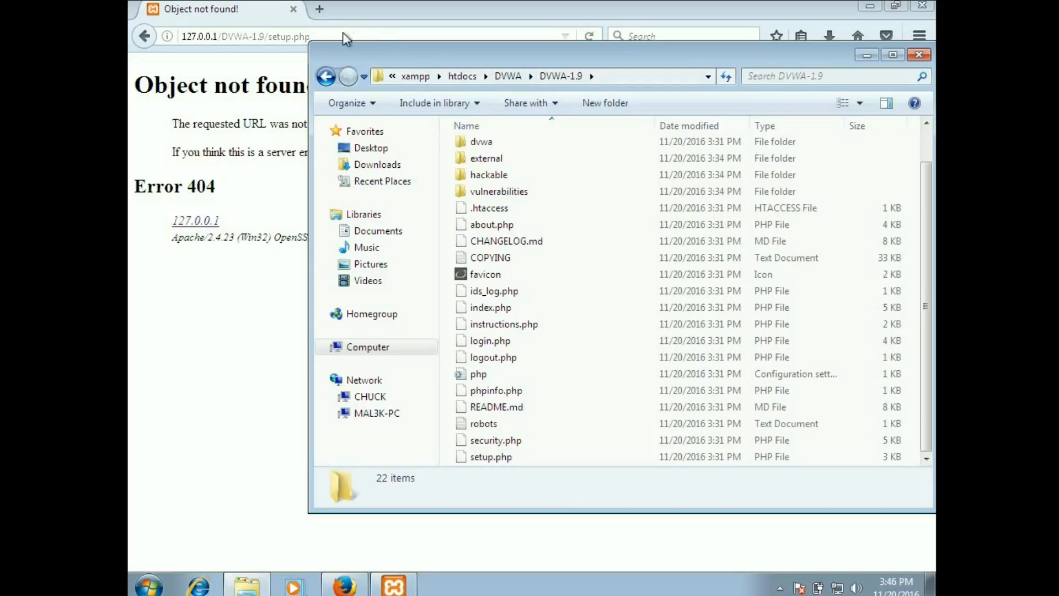
drag(353, 55, 378, 211)
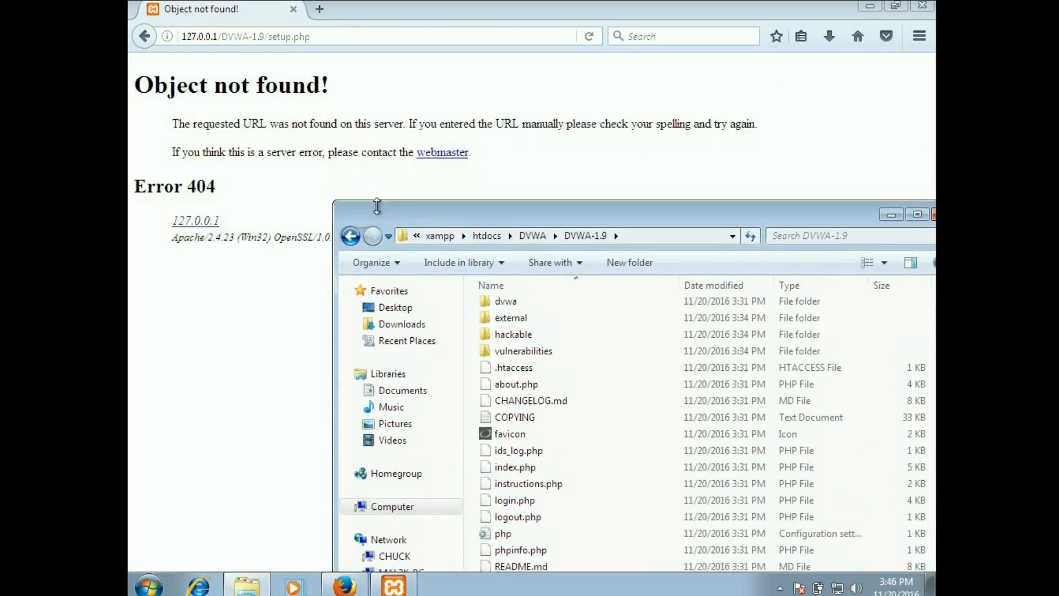
click(336, 37)
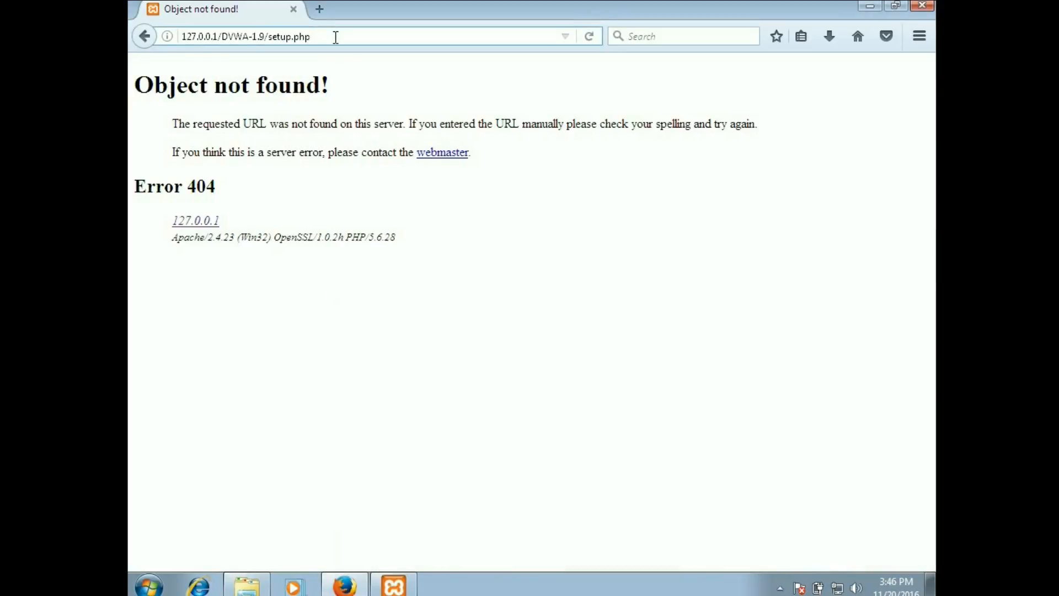
key(Return)
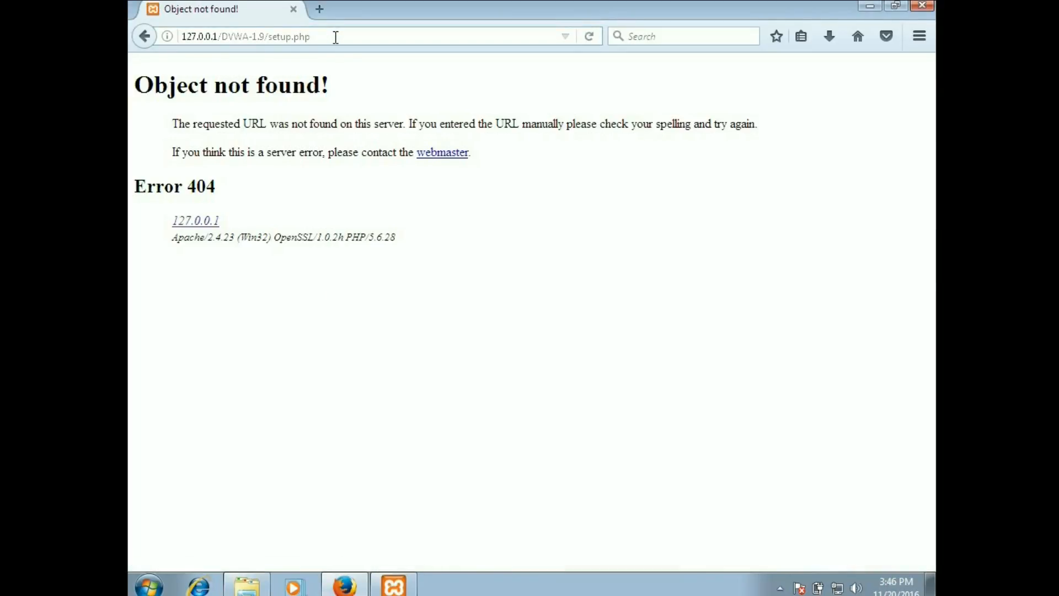
Step: Correct the web address to 127.0.0.1/DVWA/DVWA-1.9/setup.php and load the DVWA setup page
click(335, 37)
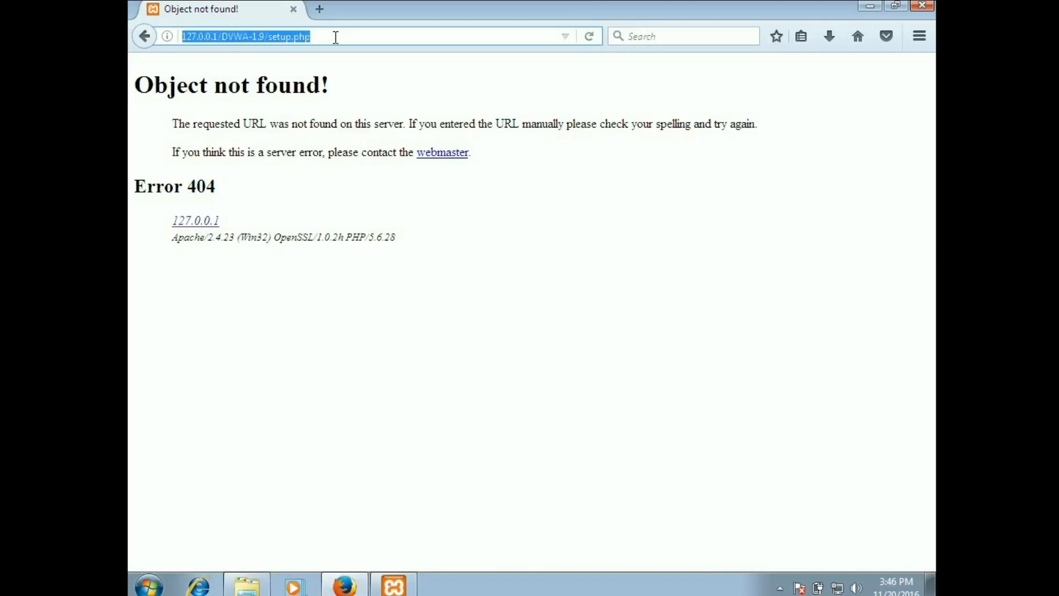
key(End)
key(BackSpace)
key(BackSpace)
key(BackSpace)
key(BackSpace)
key(BackSpace)
key(BackSpace)
key(BackSpace)
key(BackSpace)
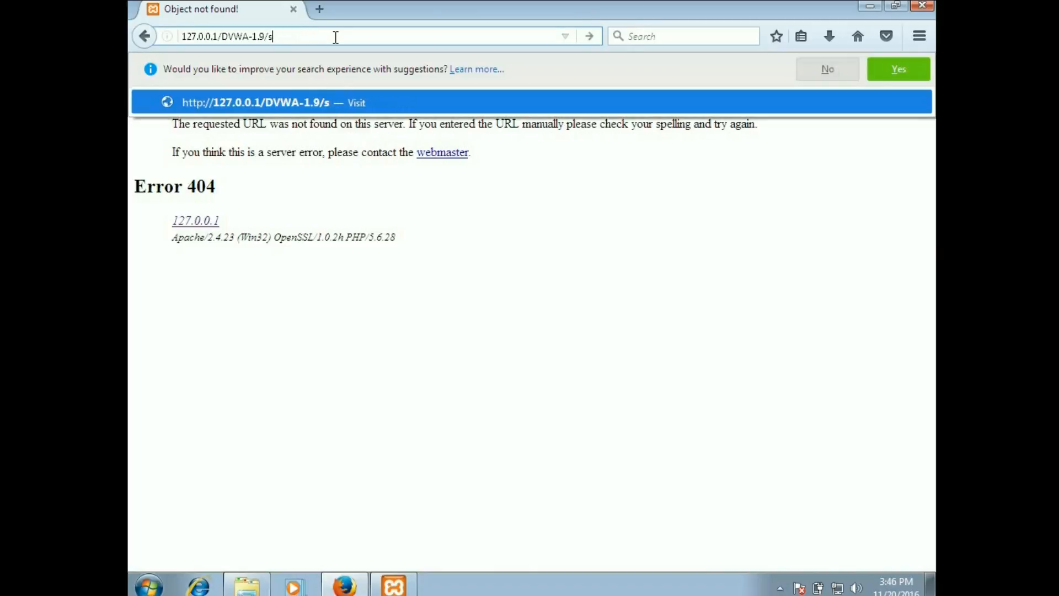
key(BackSpace)
key(BackSpace)
key(BackSpace)
key(BackSpace)
key(BackSpace)
key(BackSpace)
key(BackSpace)
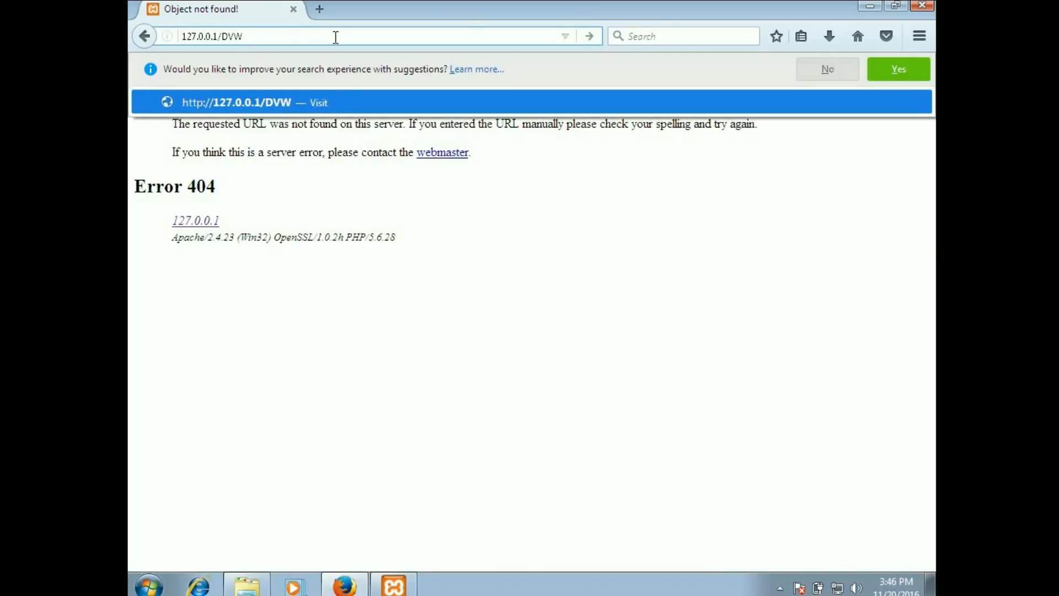
text(A/DVWA-1)
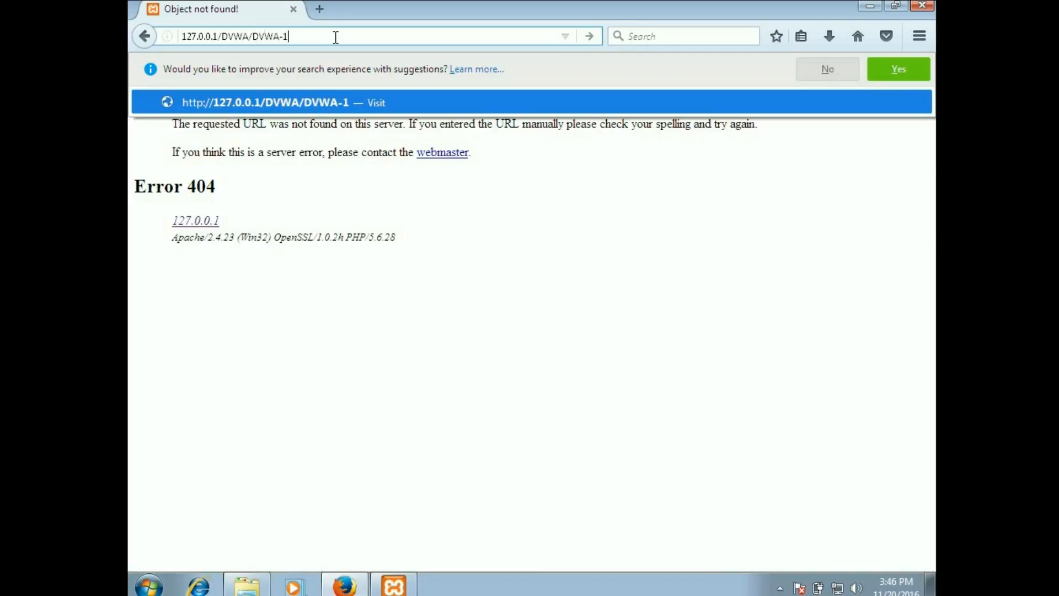
text(.9/setup.pg)
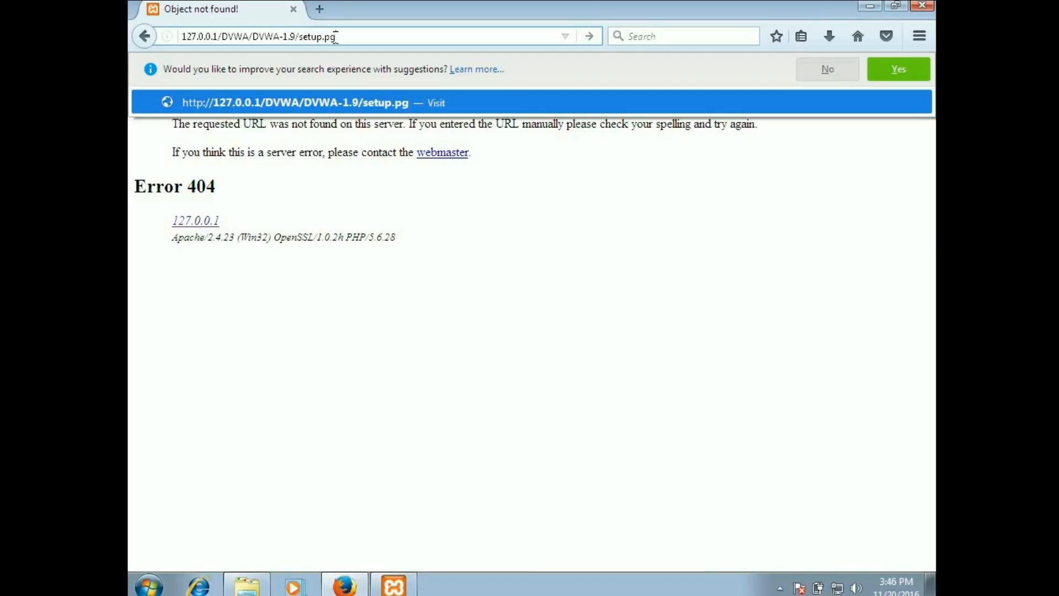
key(BackSpace)
text(hp)
key(Return)
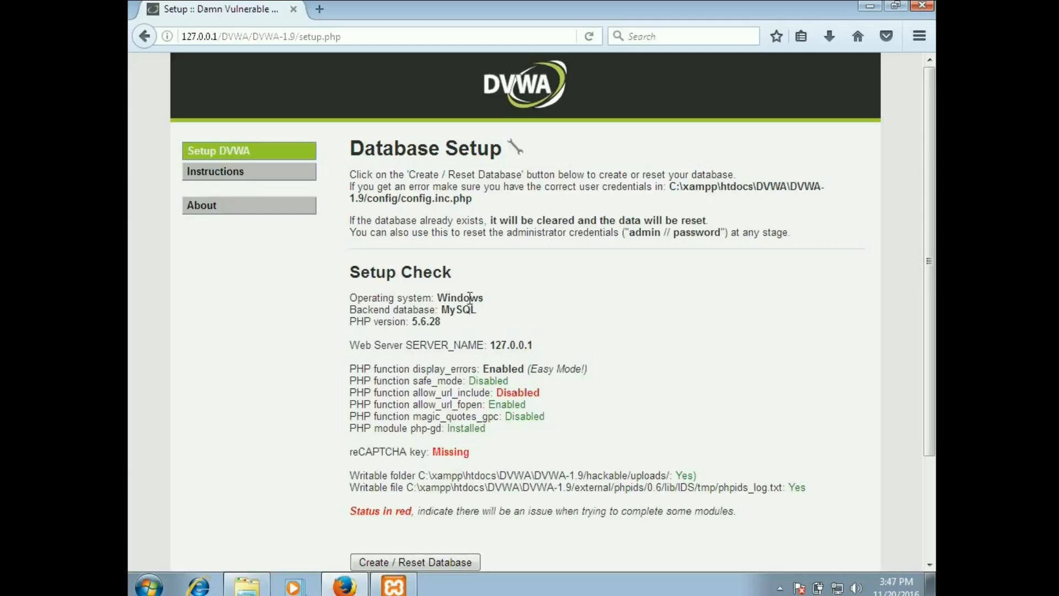
Step: Try to create the DVWA database from the setup page and check the outcome below
click(420, 561)
drag(931, 285, 932, 384)
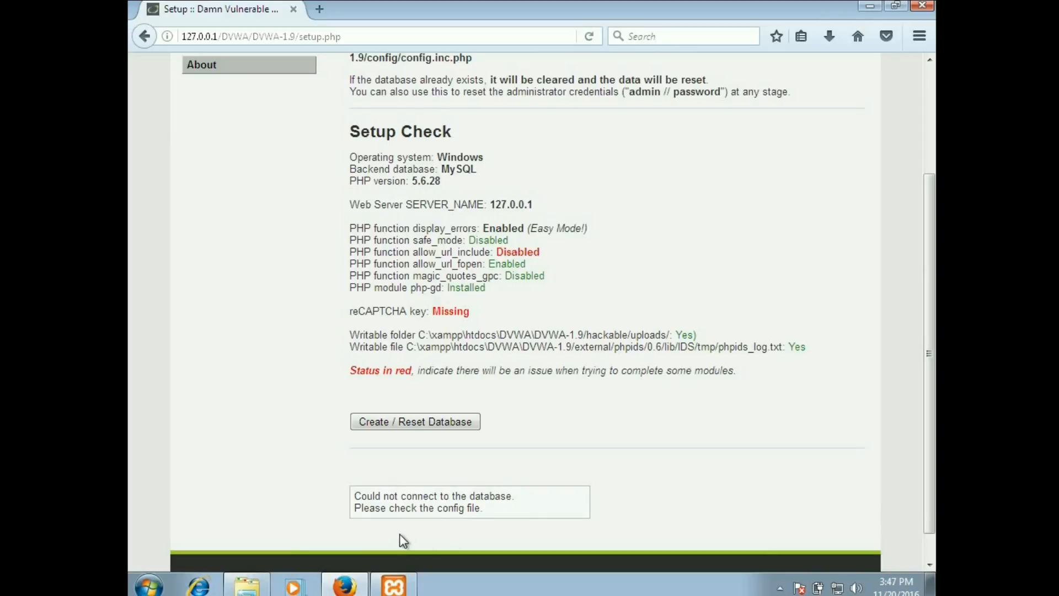
Step: Switch to Windows Explorer and open the config folder inside DVWA-1.9
click(246, 589)
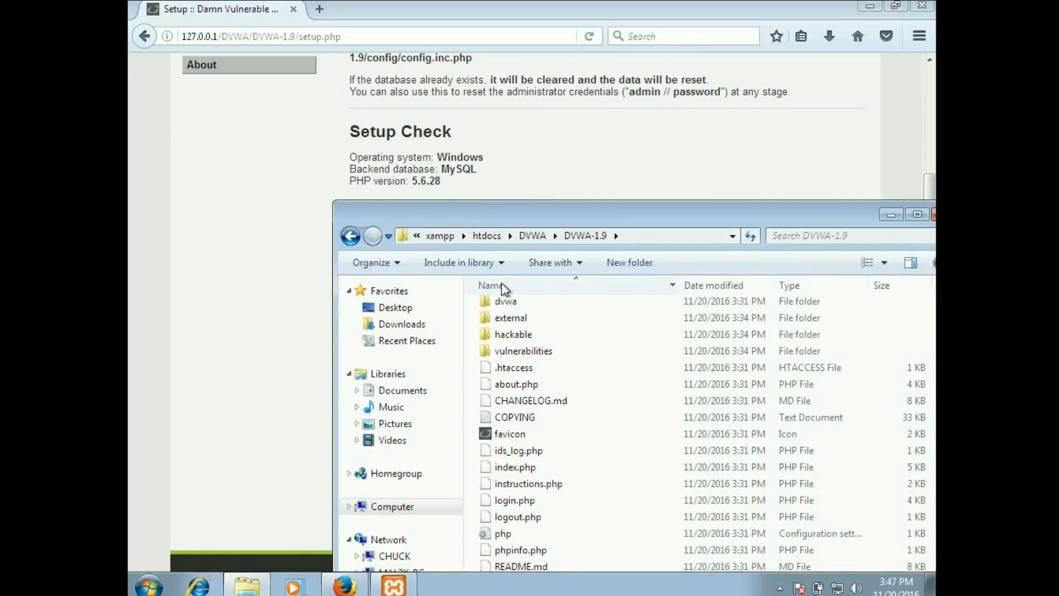
drag(541, 216, 489, 157)
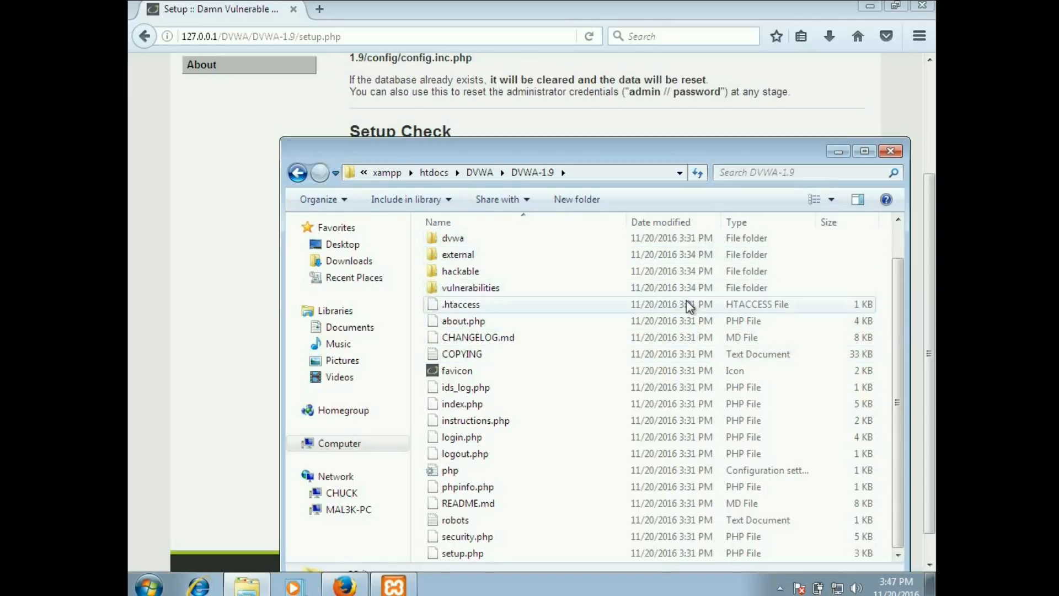
drag(717, 137, 695, 94)
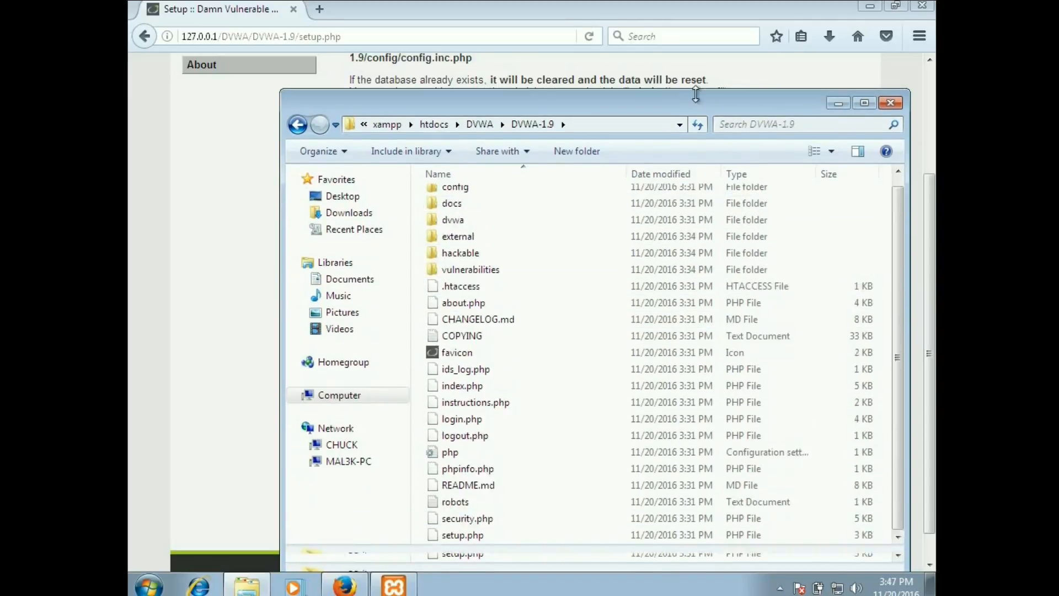
click(482, 123)
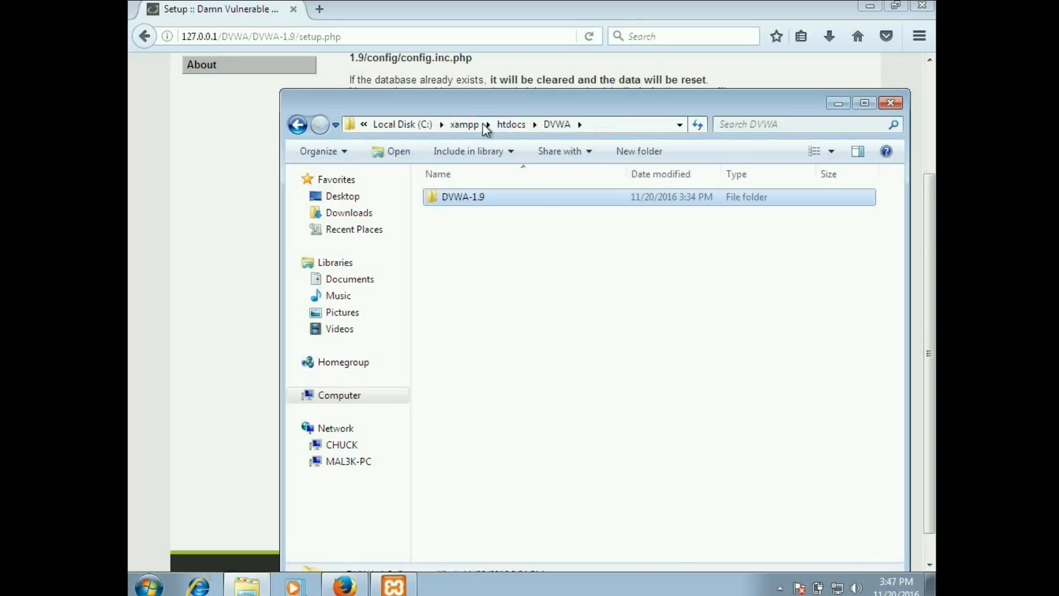
double_click(467, 200)
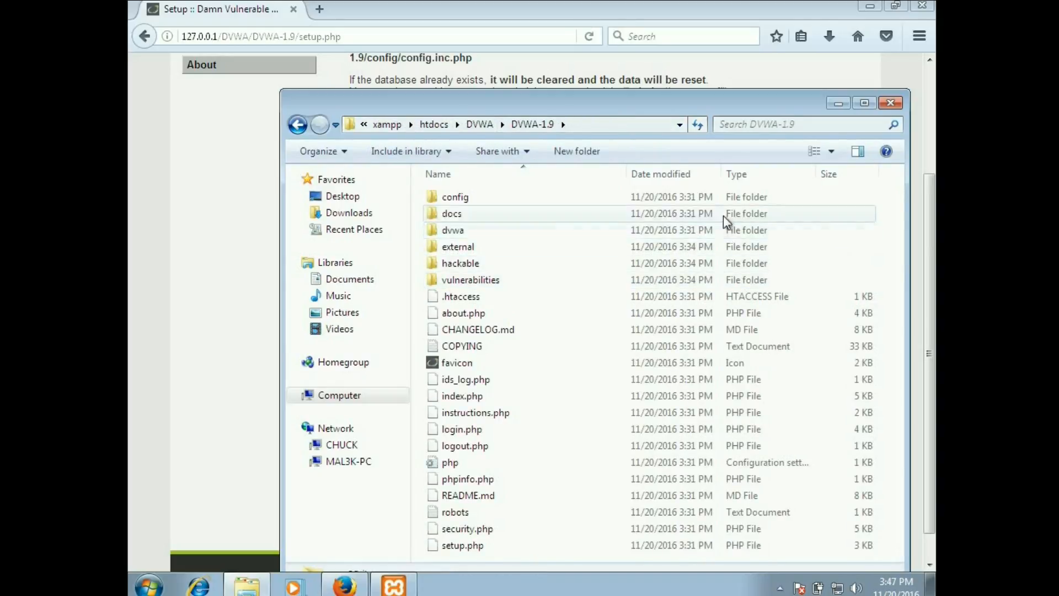
double_click(565, 193)
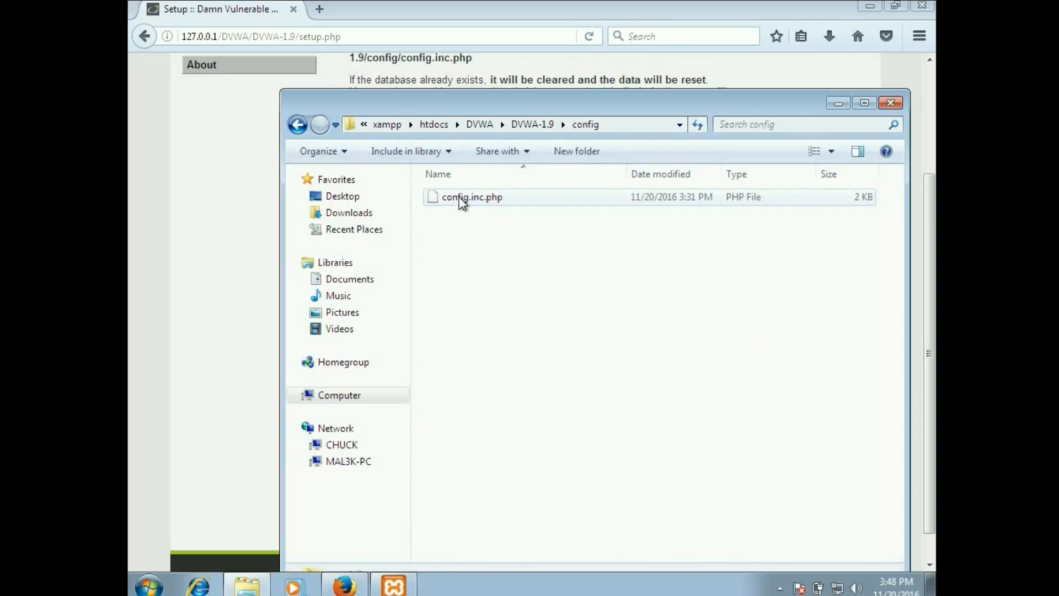
Step: Check the contents of the dvwa subfolder in DVWA-1.9 and return to the config folder
click(541, 124)
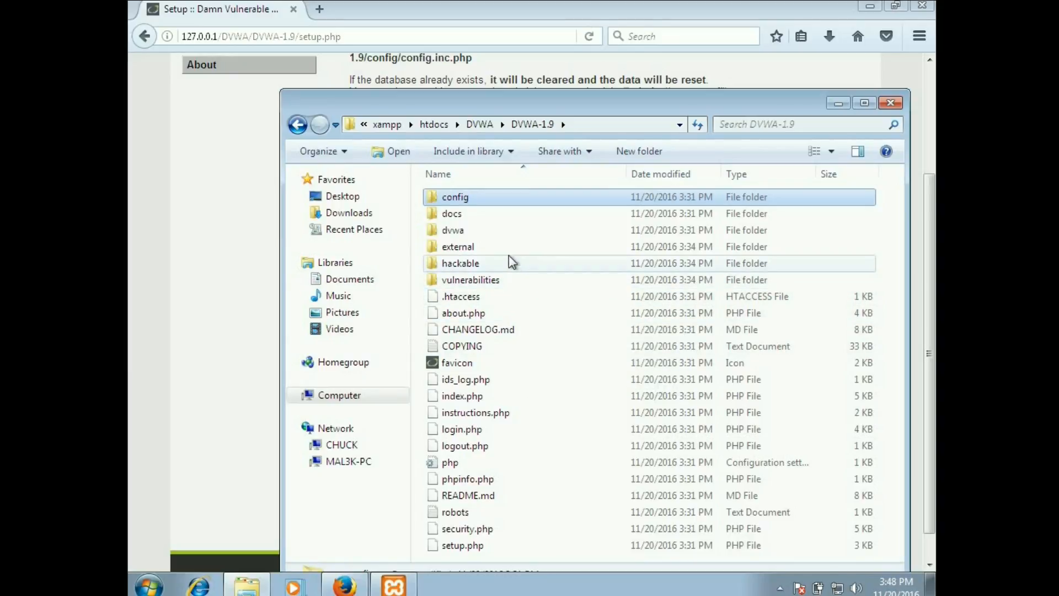
double_click(503, 226)
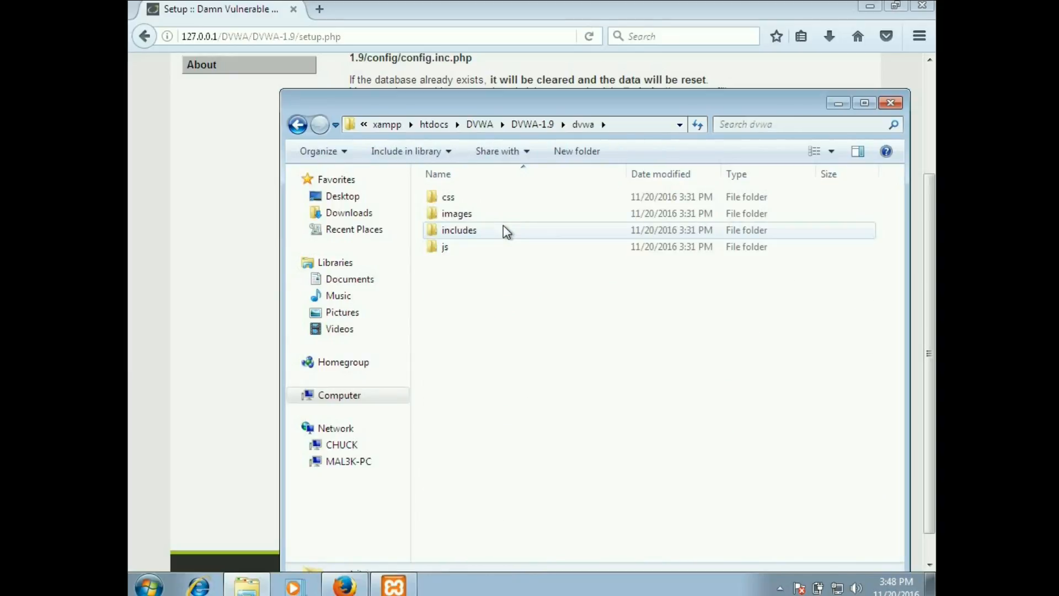
click(297, 125)
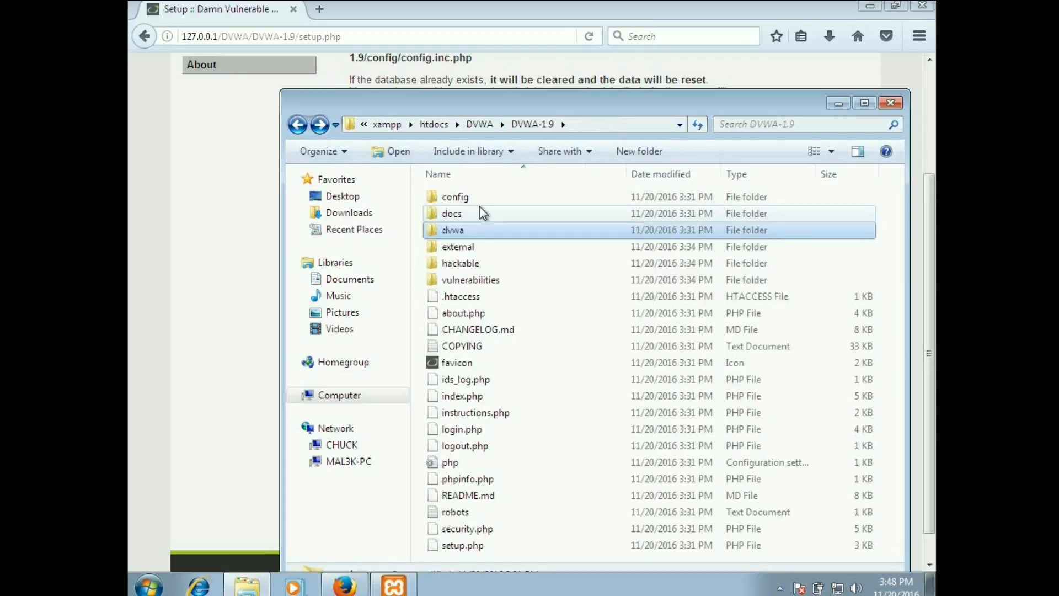
double_click(476, 197)
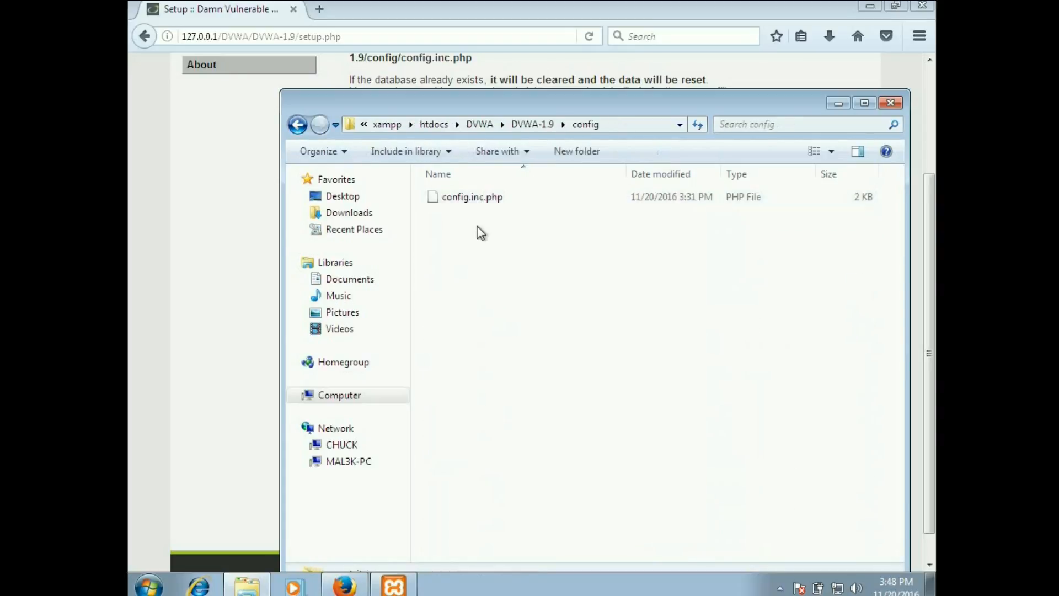
Step: Open config.inc.php in Notepad, choosing it from the installed programs as the default for this file type
right_click(470, 200)
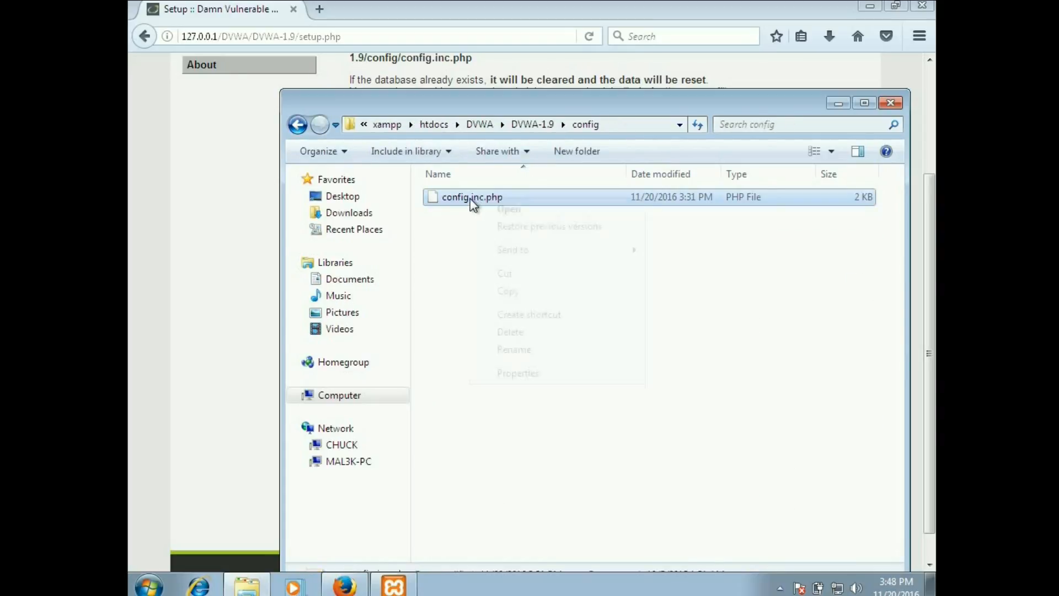
mouse_move(527, 249)
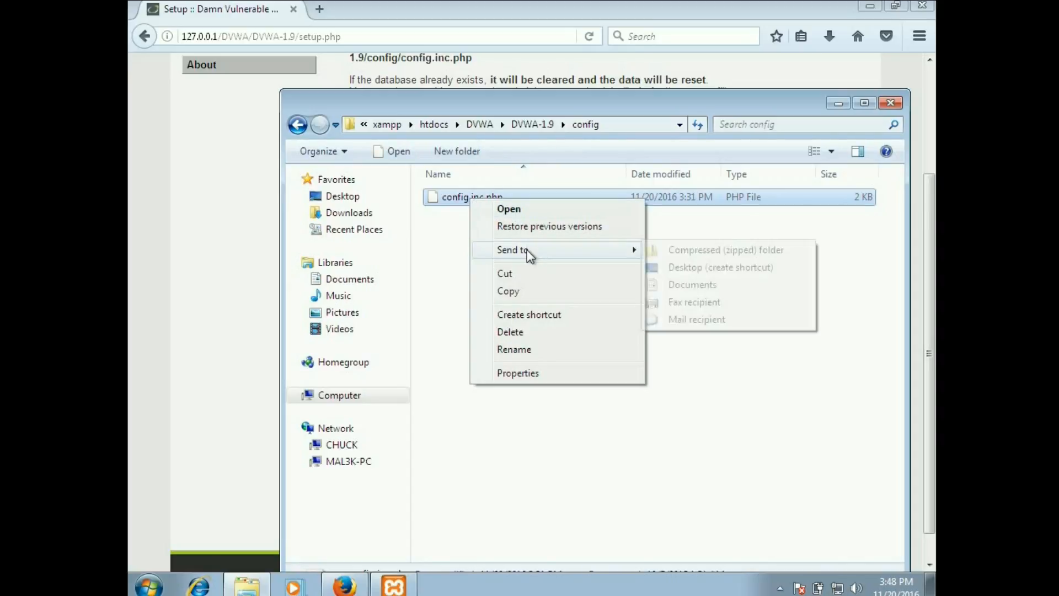
click(524, 208)
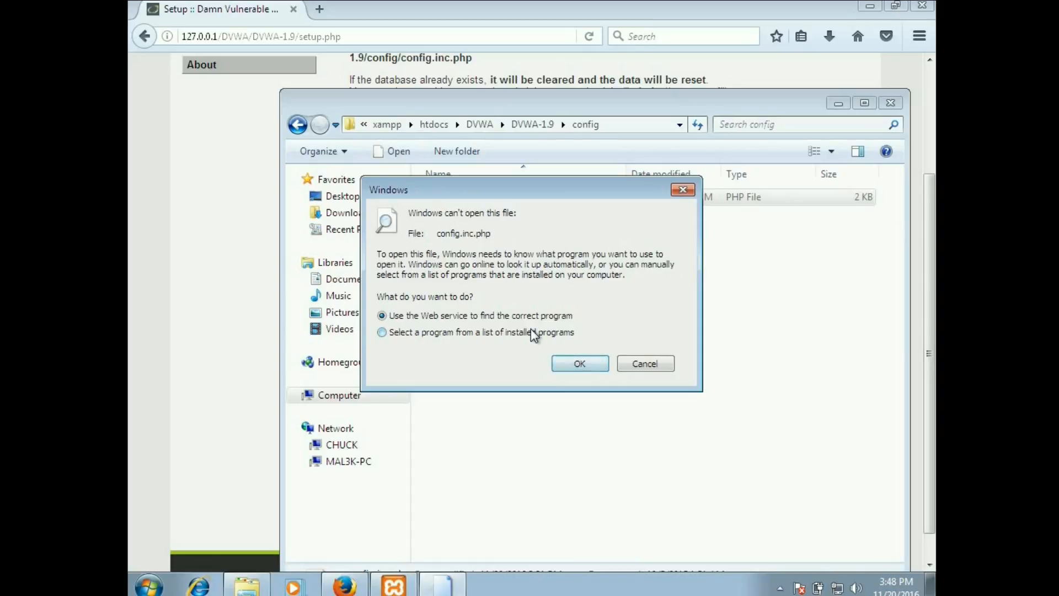
click(531, 331)
click(580, 366)
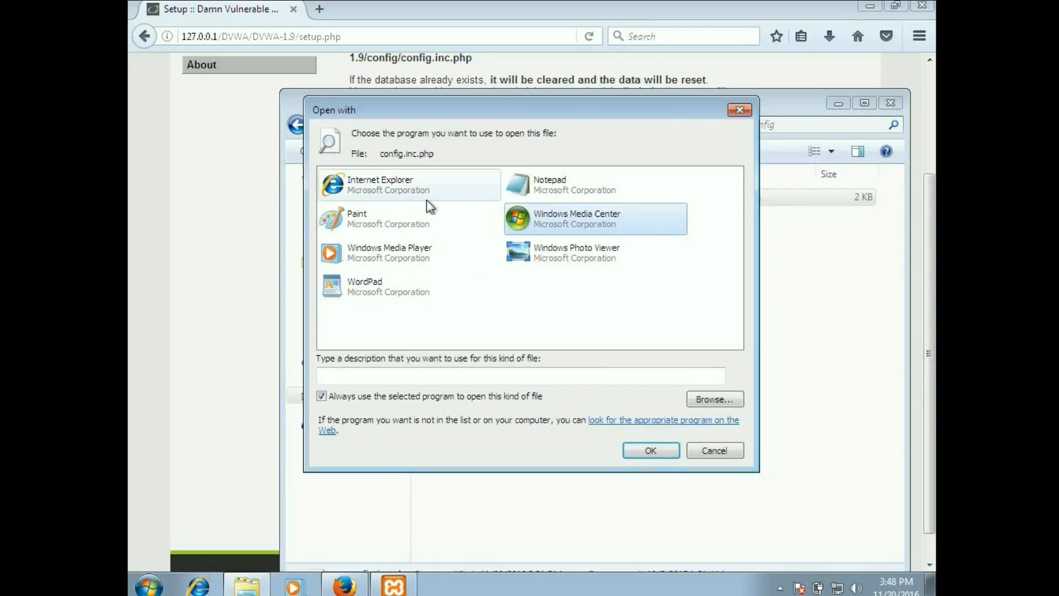
click(546, 185)
click(657, 451)
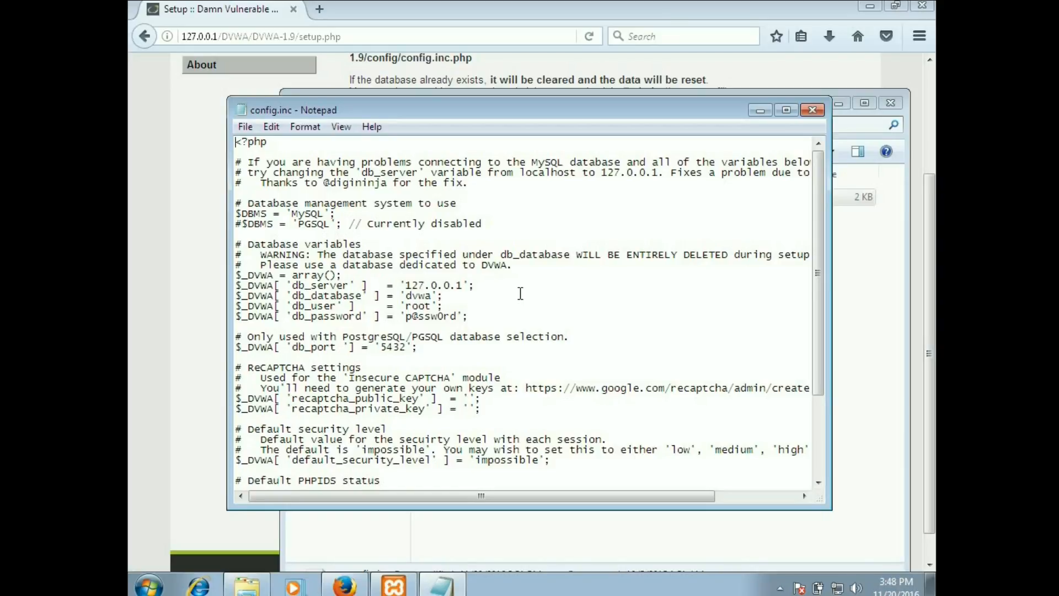
Step: Find the db_password entry in config.inc.php, clear its value so only empty quotes remain, and save the file
key(ctrl+f)
text(db)
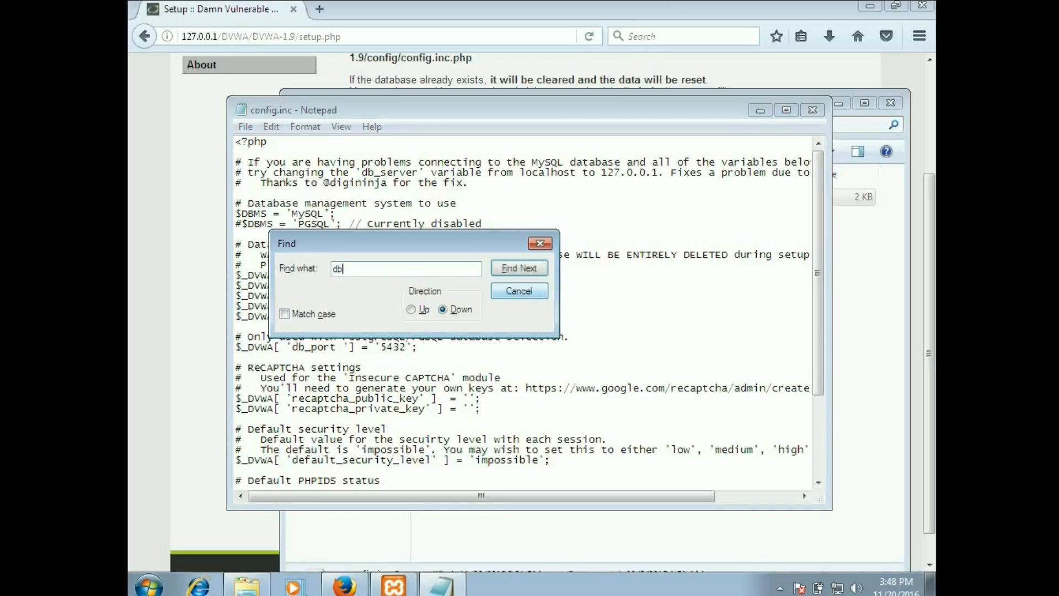
text(_password)
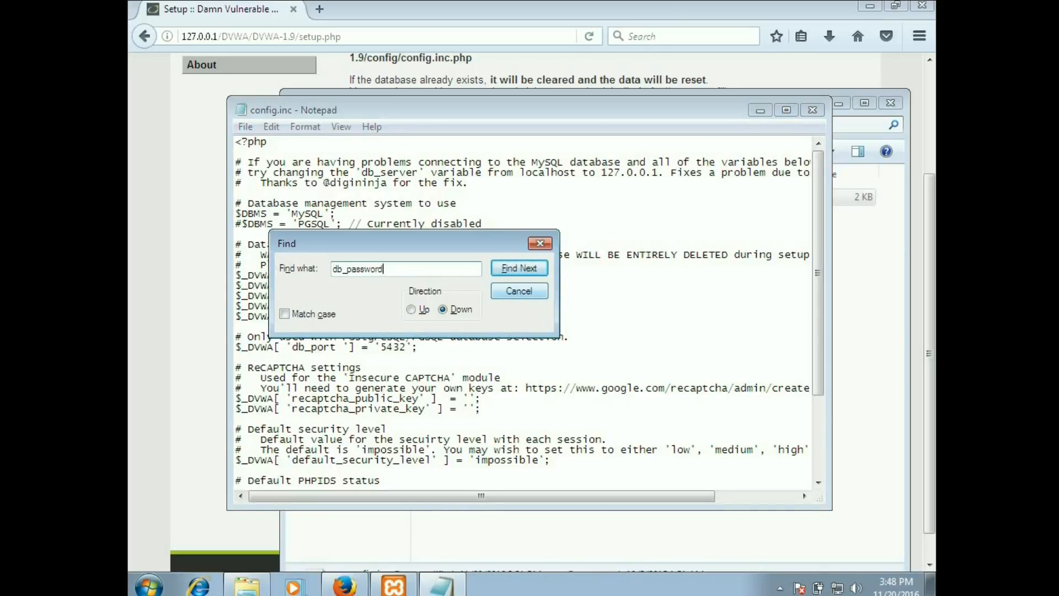
click(536, 269)
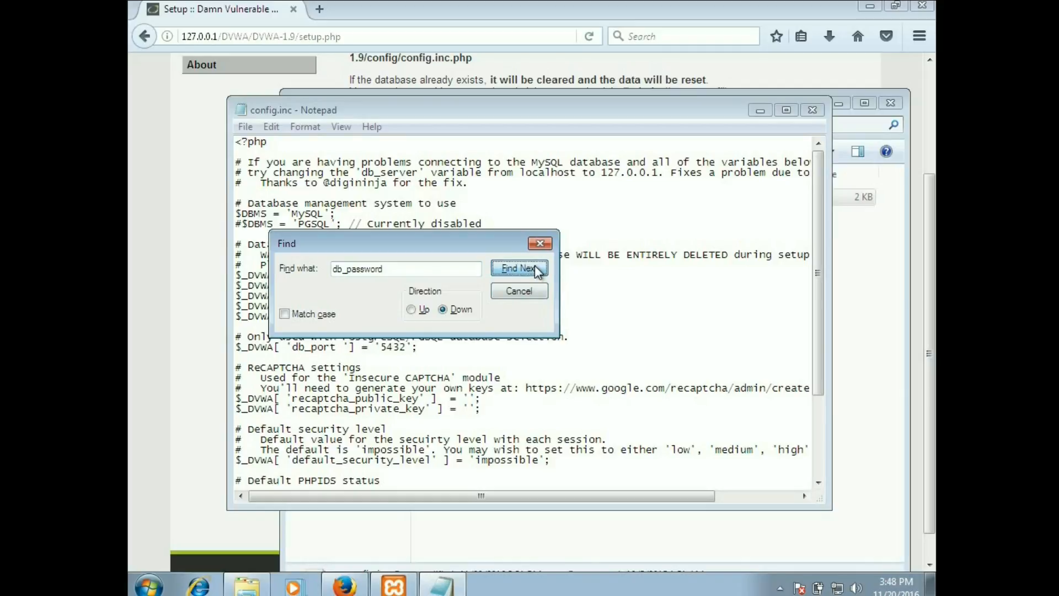
drag(471, 240, 611, 198)
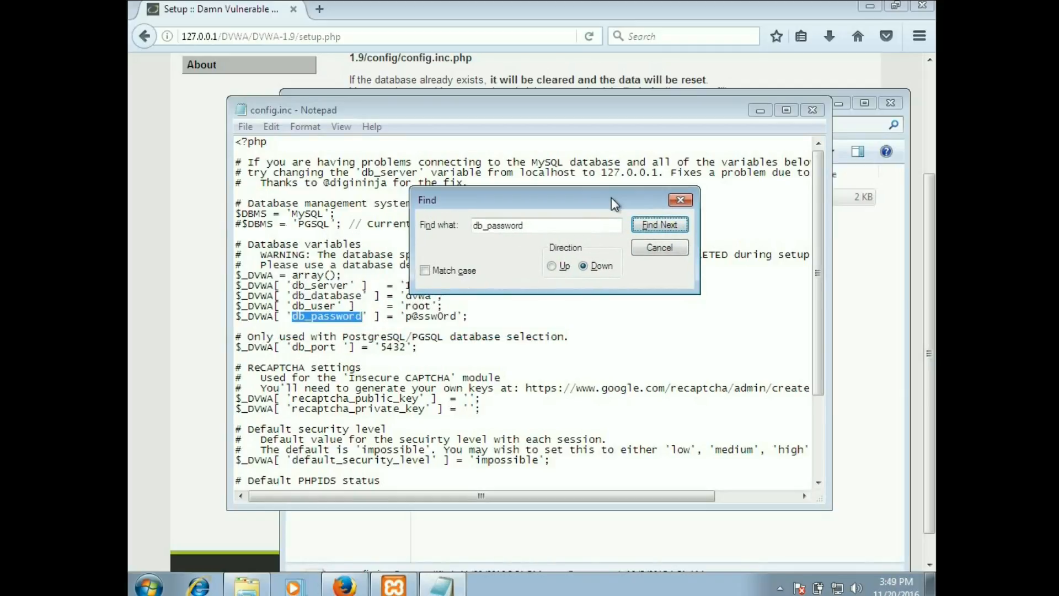
click(680, 200)
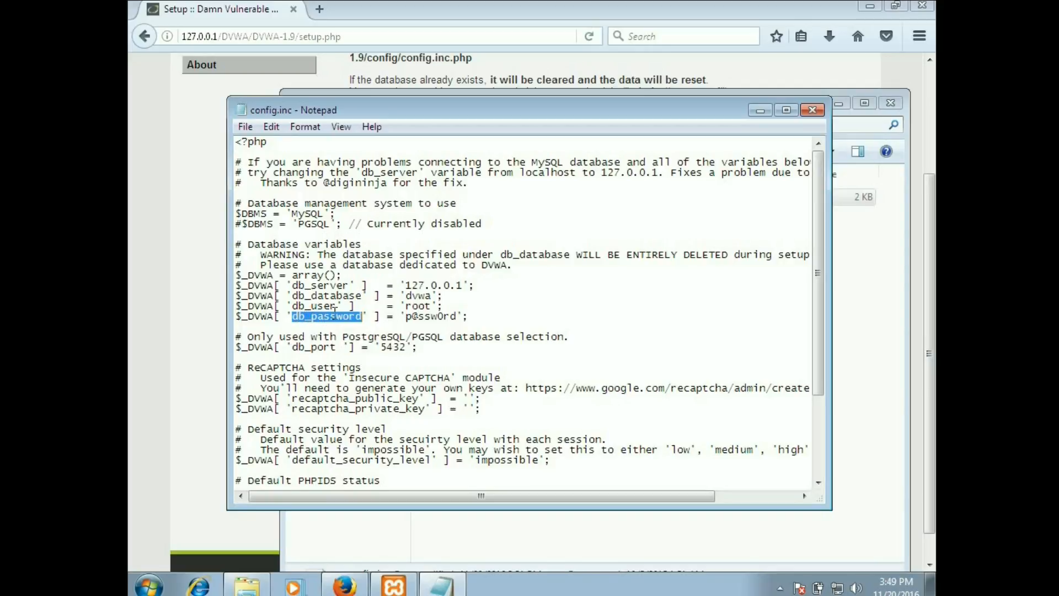
click(407, 319)
drag(407, 319, 456, 322)
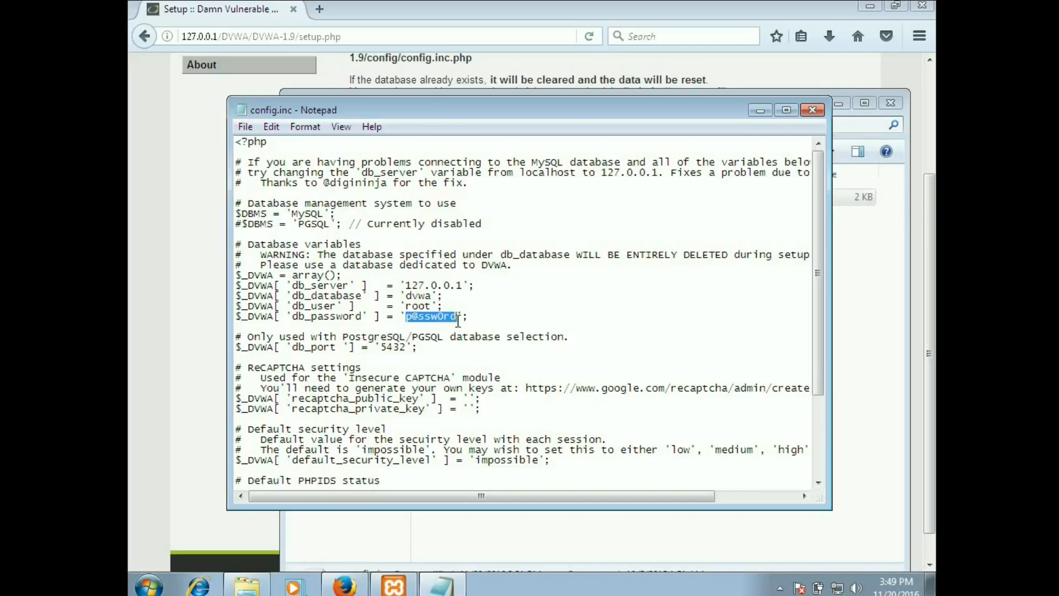
key(BackSpace)
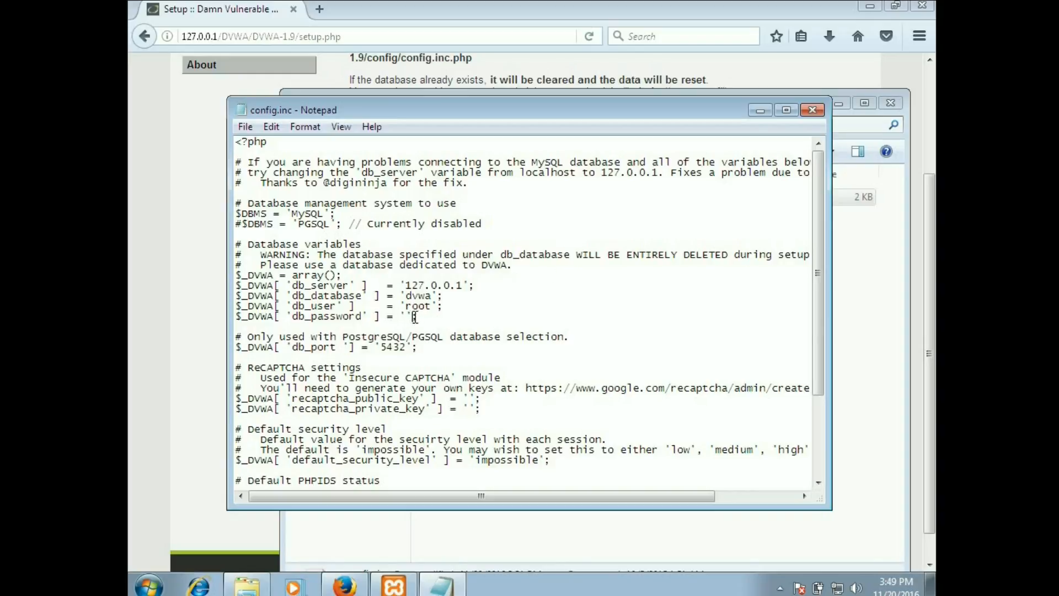
click(245, 127)
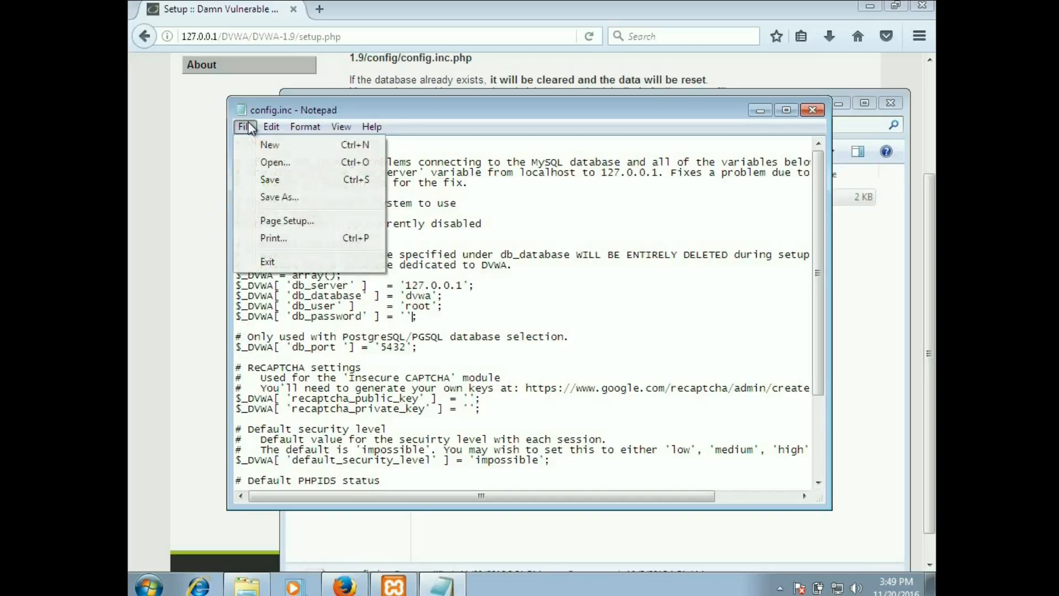
click(270, 180)
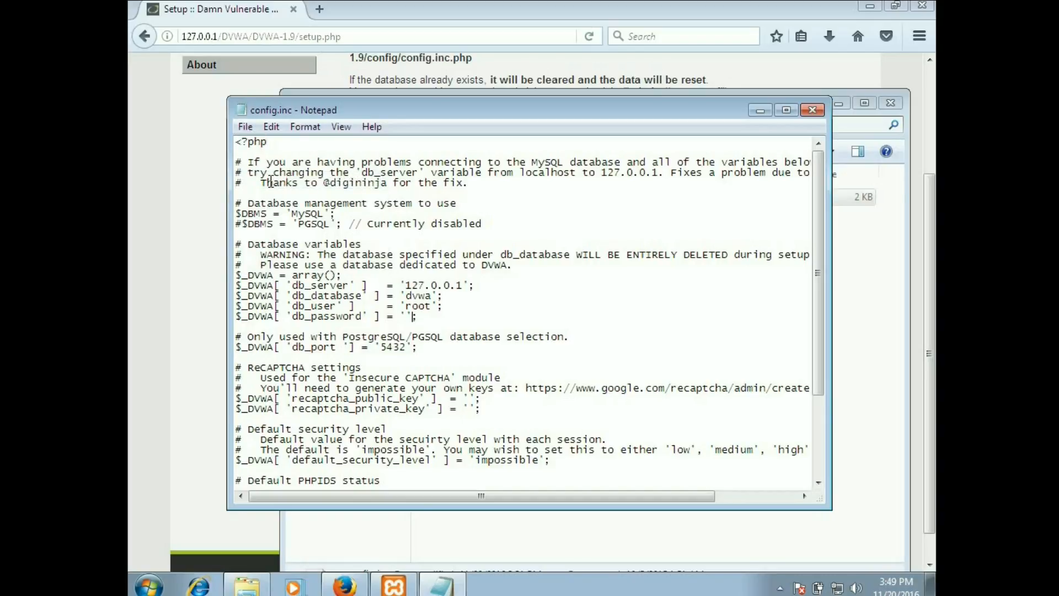
Step: Close Notepad and the config folder window, and reload the DVWA setup page in Firefox
click(809, 111)
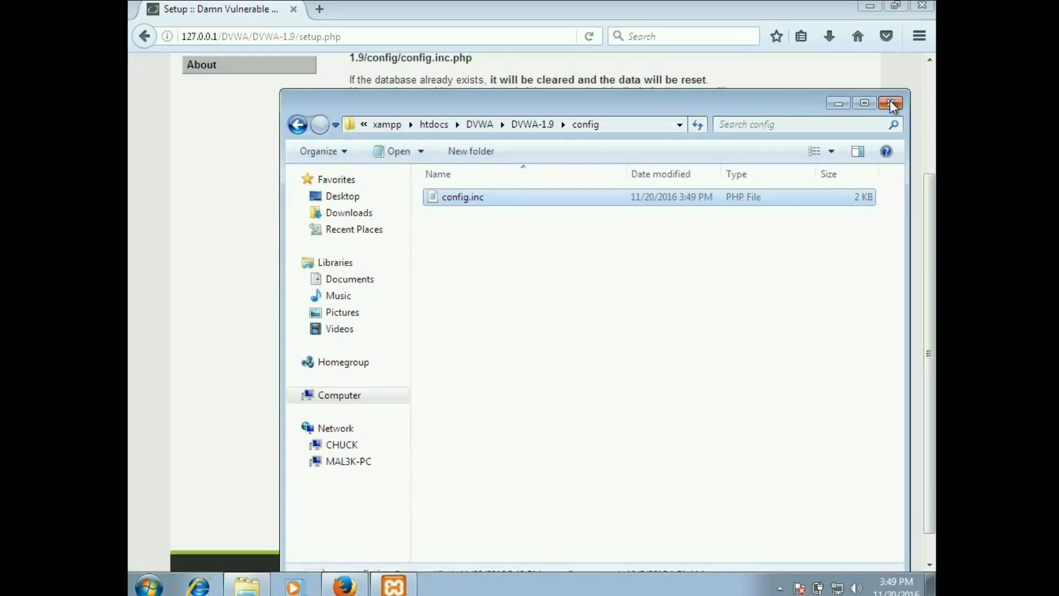
click(890, 103)
click(360, 36)
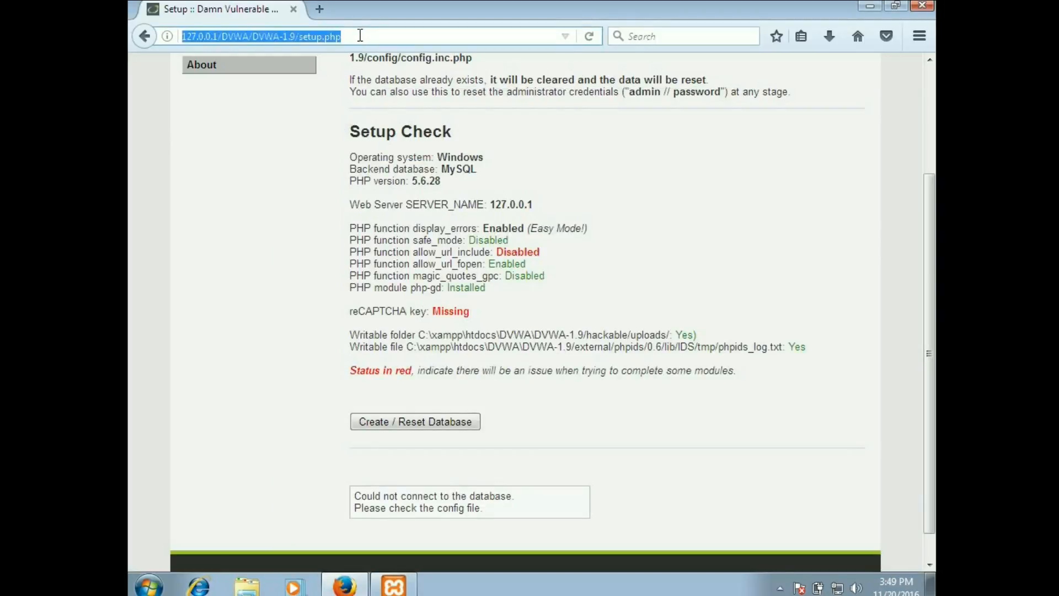
click(360, 35)
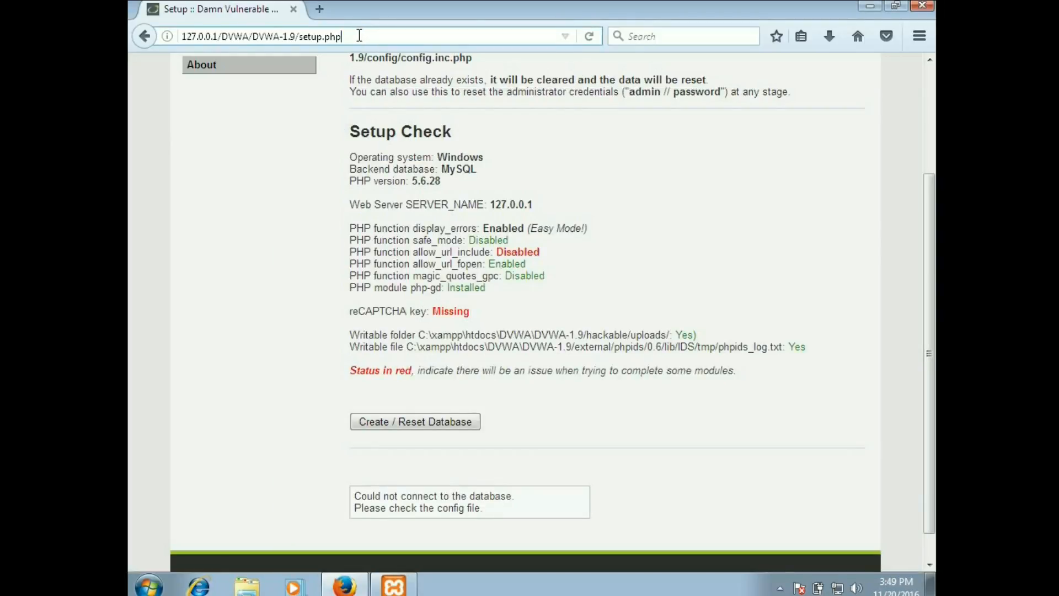
click(589, 37)
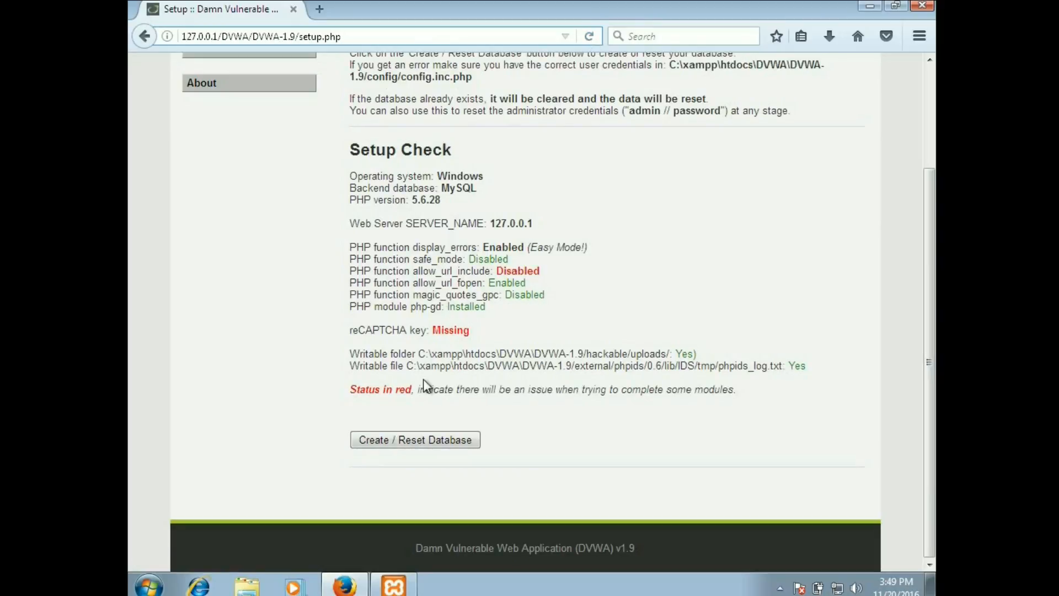
Step: Create the DVWA database, check the setup messages on the Database Setup page, and go to the login page
click(412, 436)
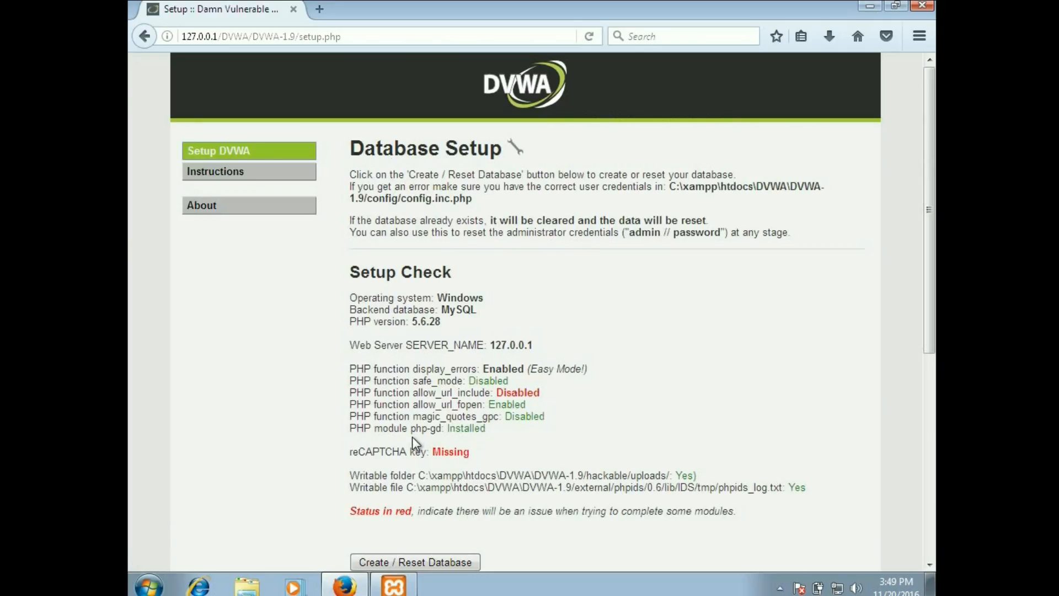
drag(929, 227, 932, 428)
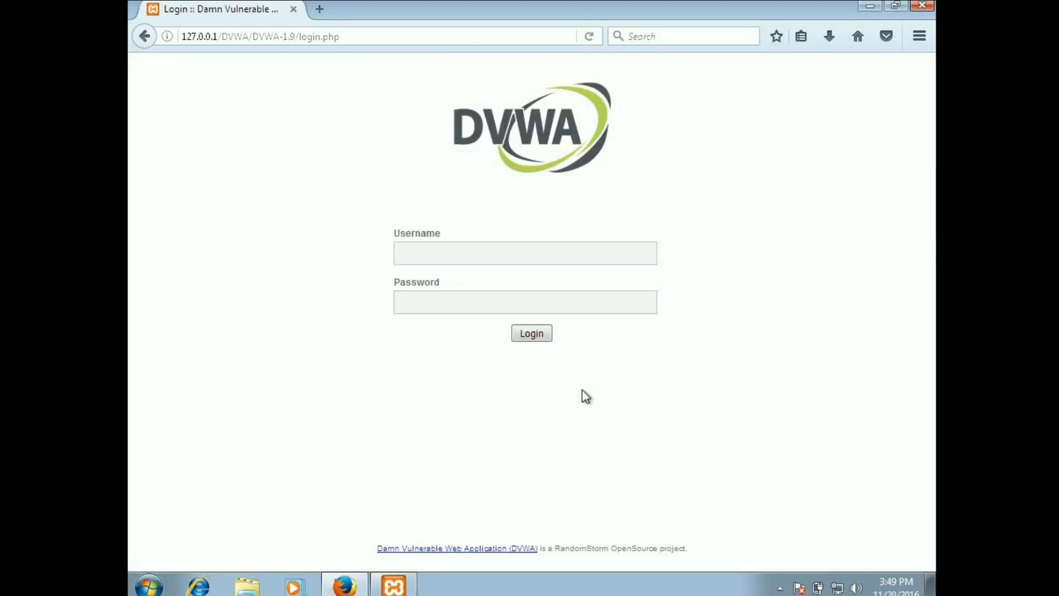
click(146, 37)
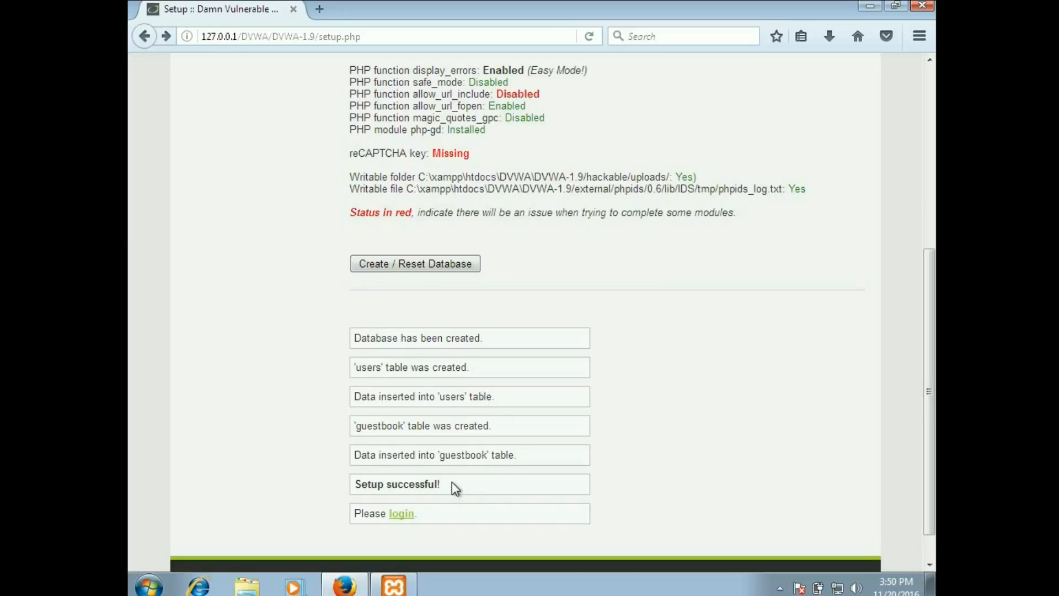
click(401, 514)
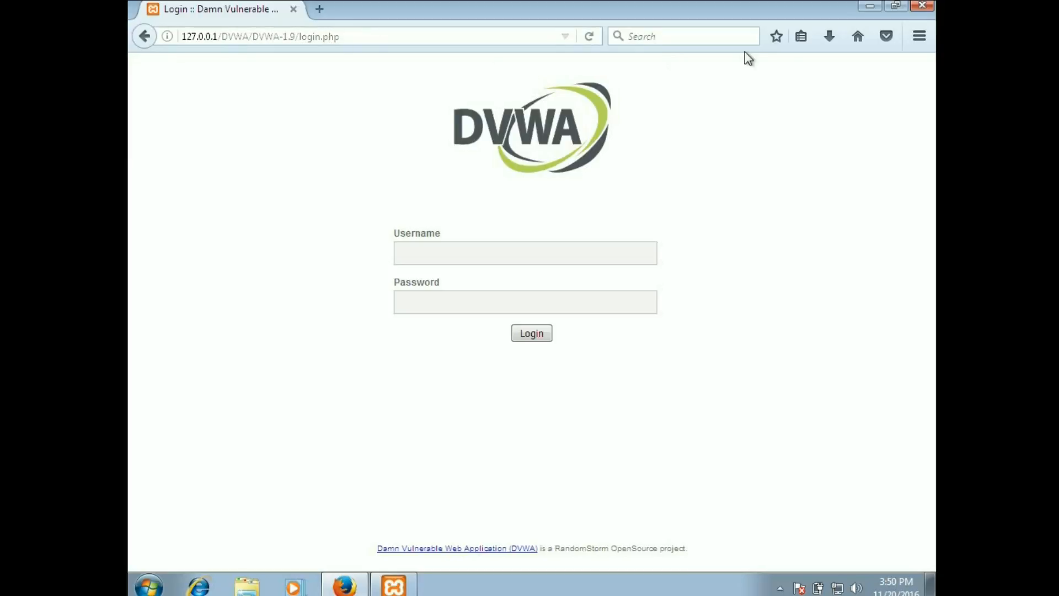
Step: Show the Menu Bar and the Bookmarks Toolbar in the browser
right_click(728, 14)
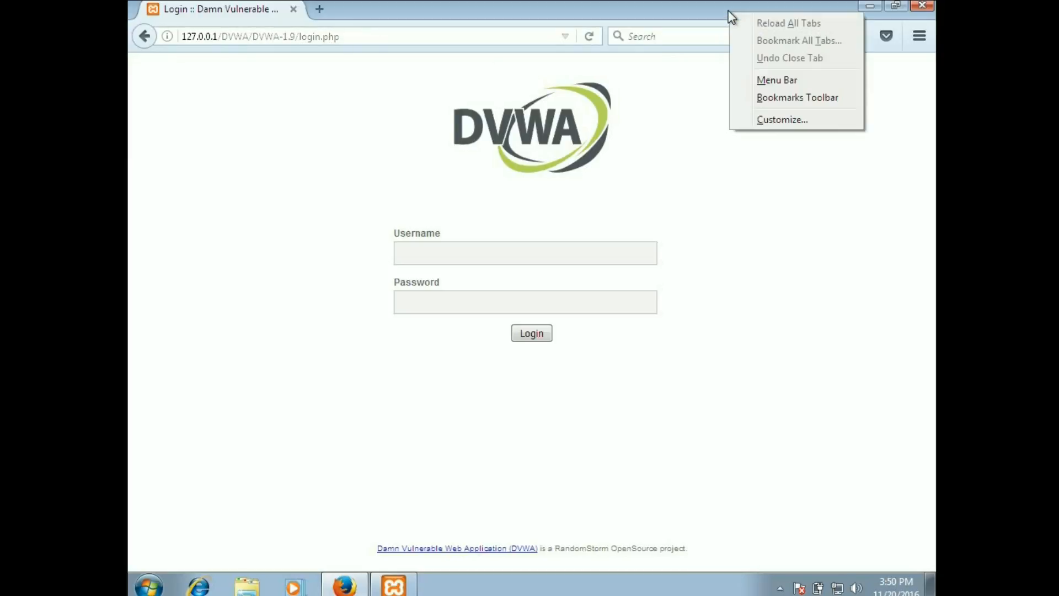
click(760, 80)
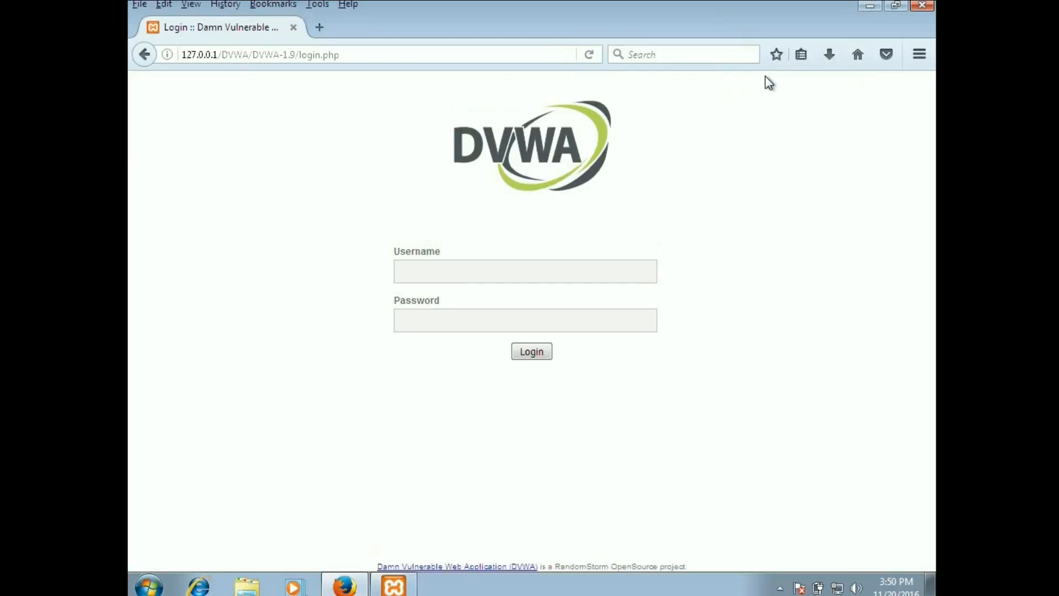
right_click(724, 22)
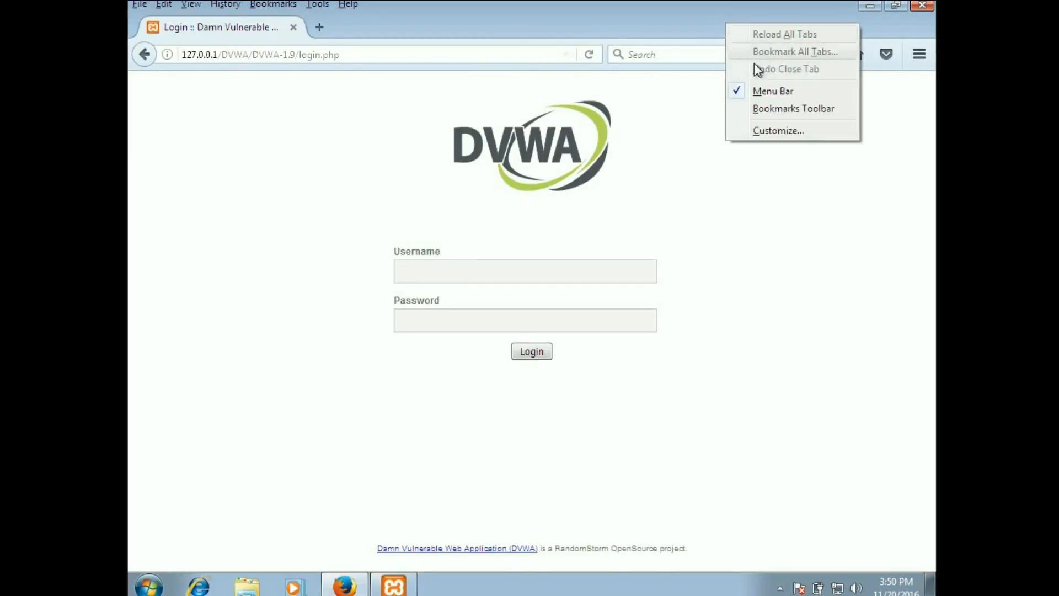
click(765, 109)
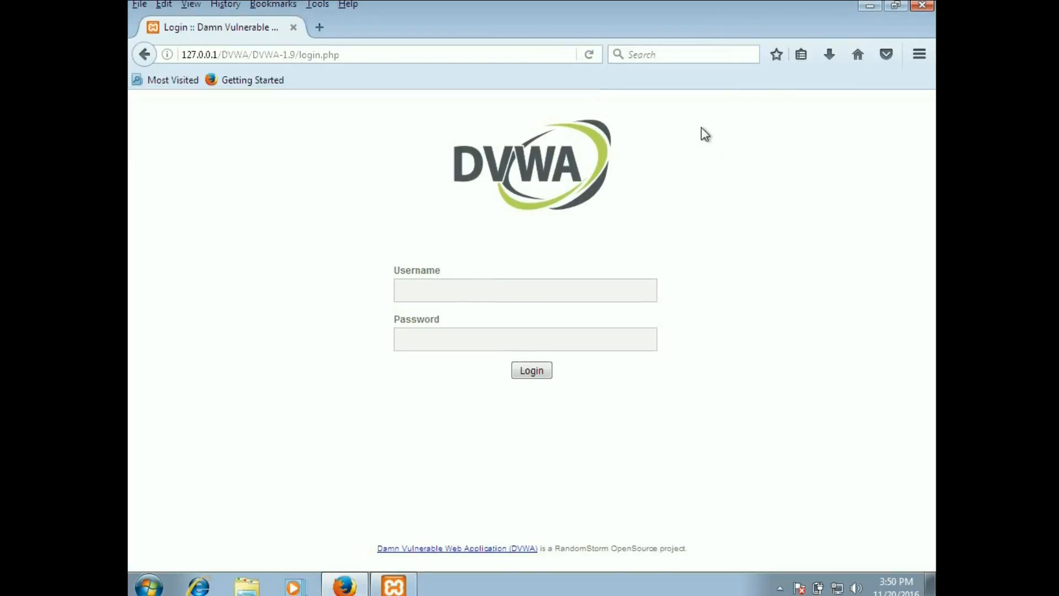
Step: Bookmark the DVWA login page in the Bookmarks Toolbar folder under the name DVWA
click(801, 54)
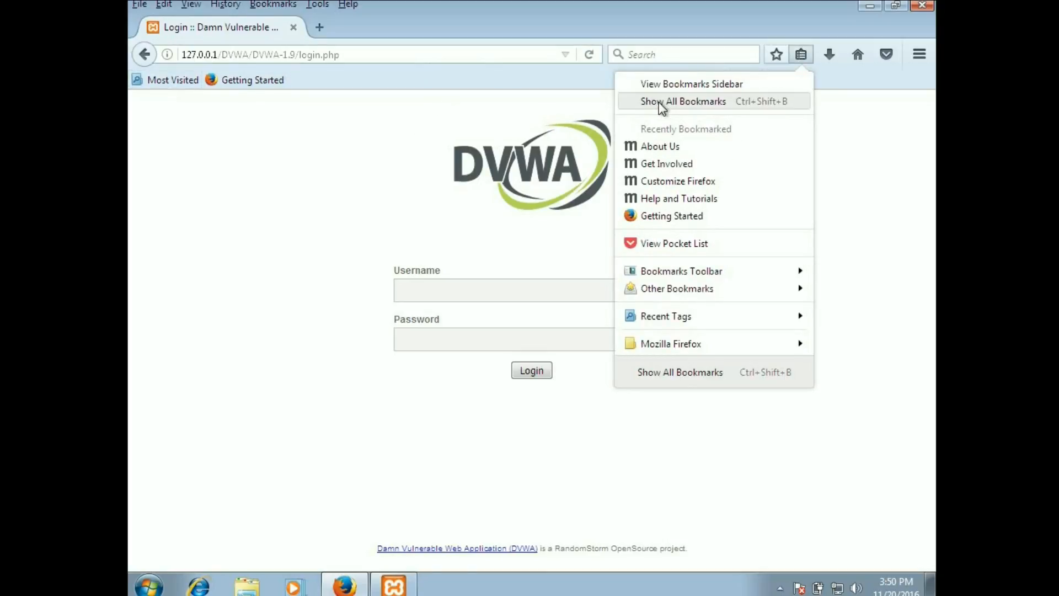
click(833, 86)
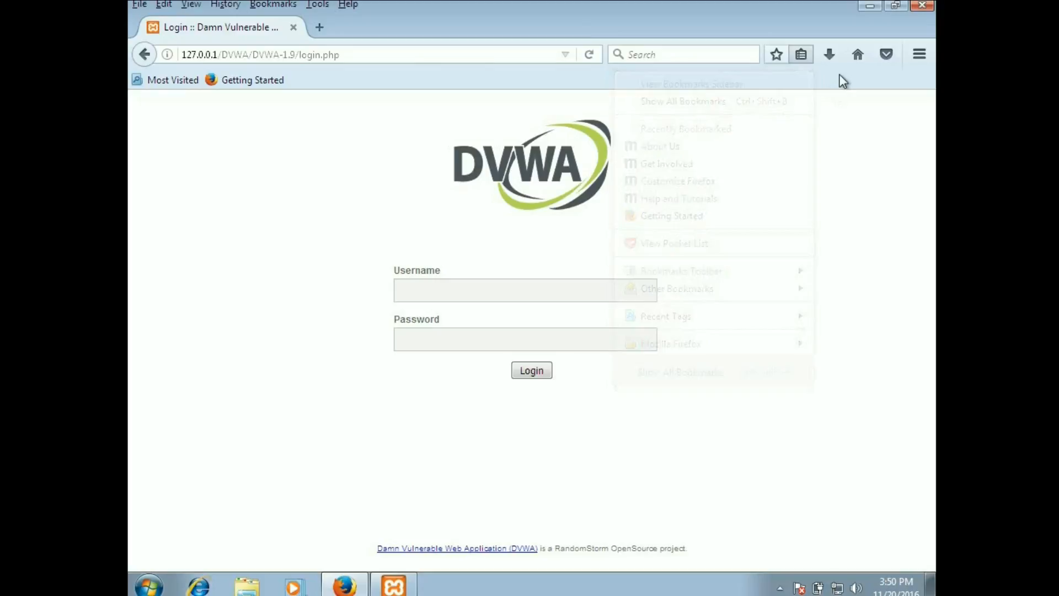
click(783, 56)
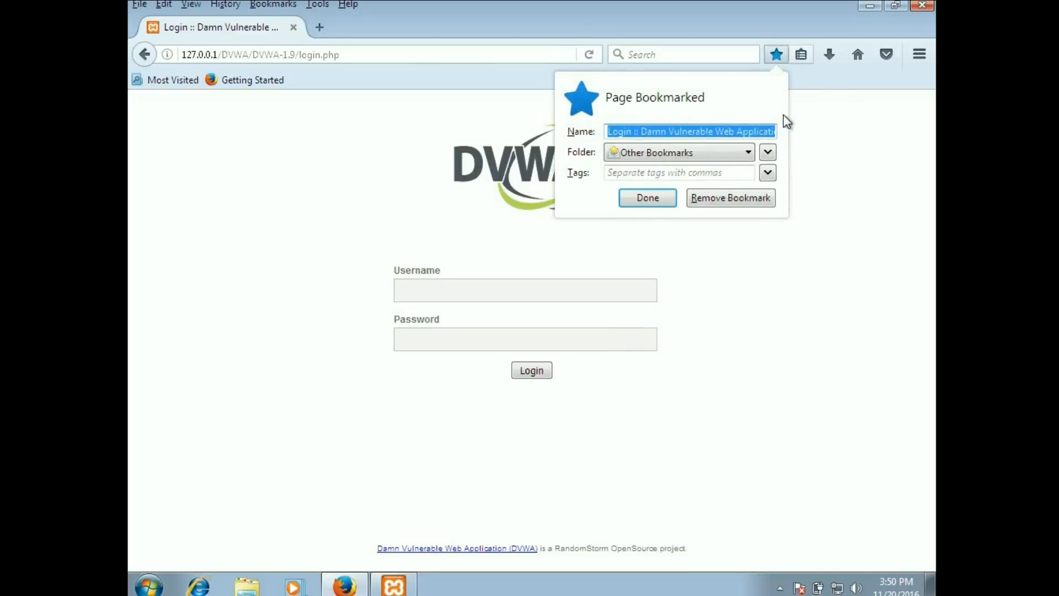
click(719, 155)
click(716, 172)
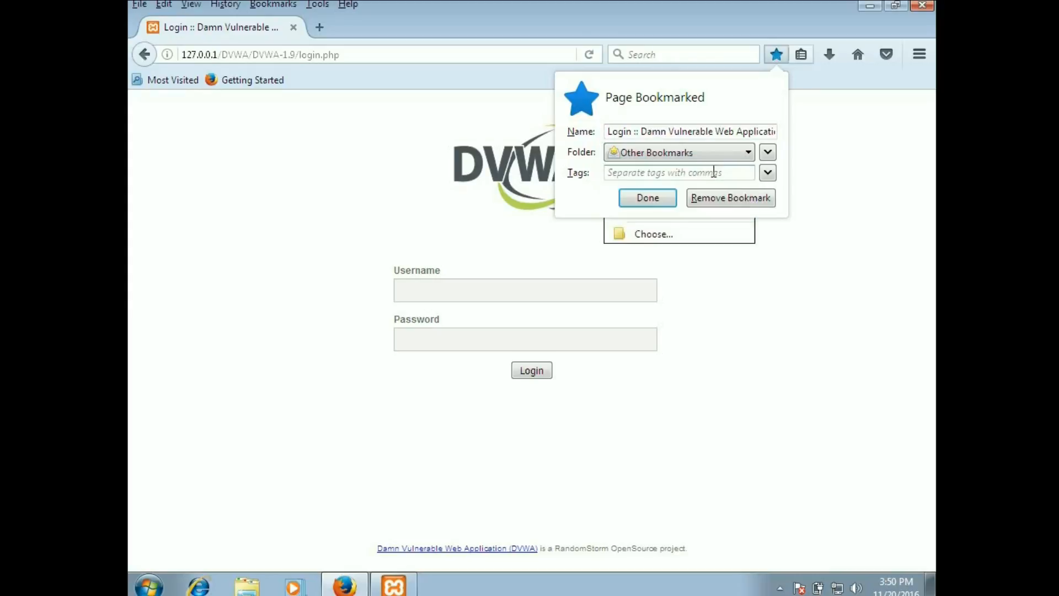
triple_click(707, 131)
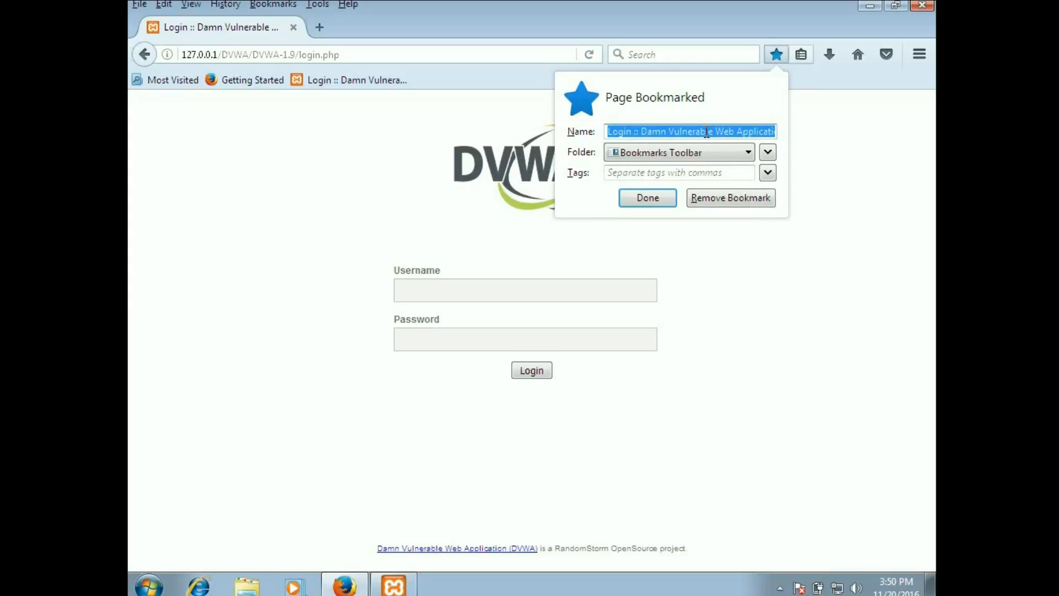
text(D)
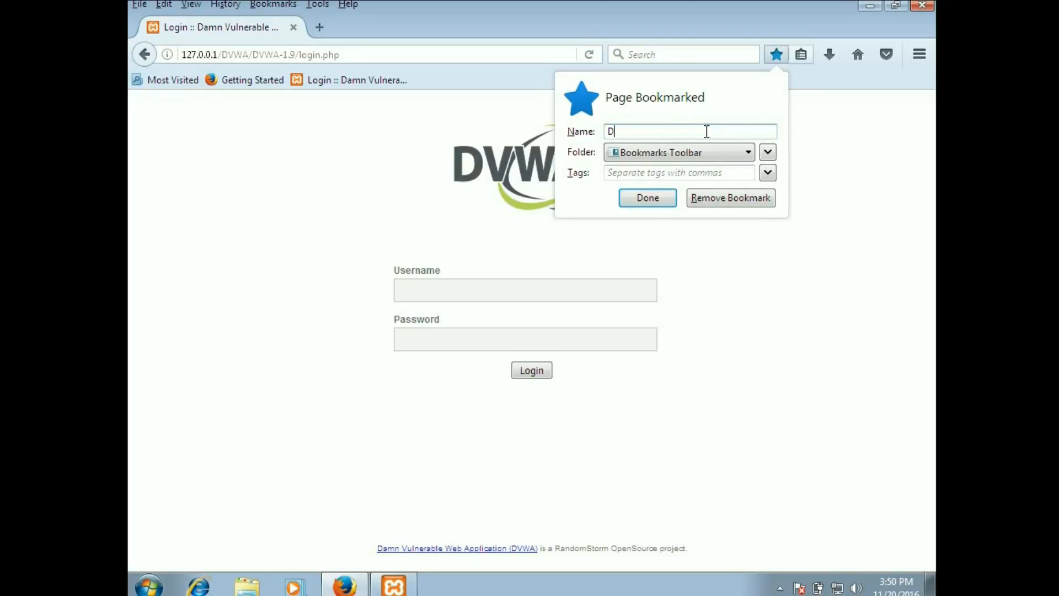
text(VN)
text(WA)
click(664, 200)
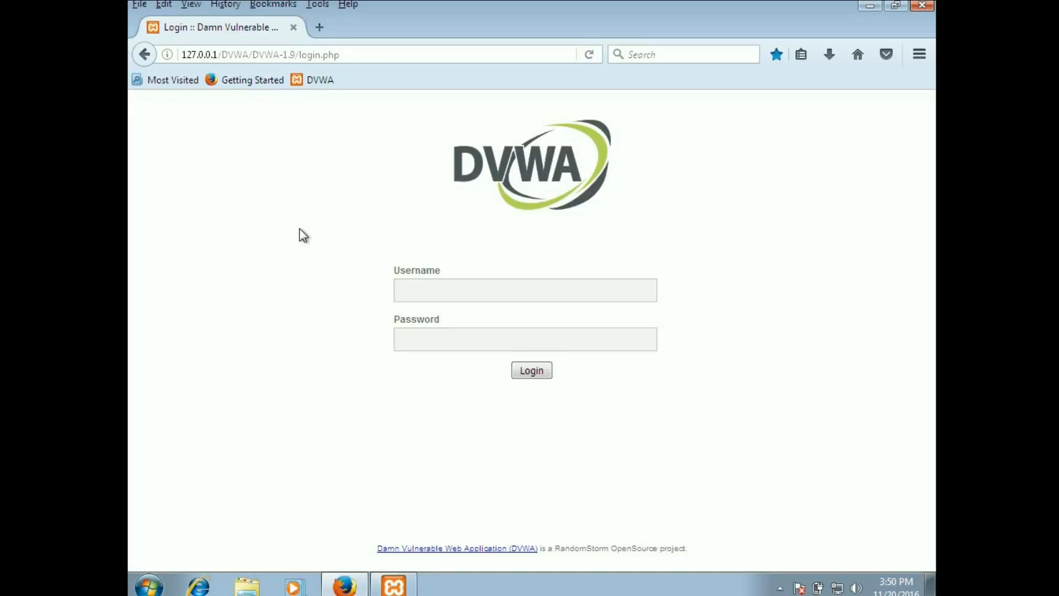
Step: Open Windows Explorer with Firefox minimized, and check the Apache and MySQL module status in the XAMPP Control Panel
click(251, 585)
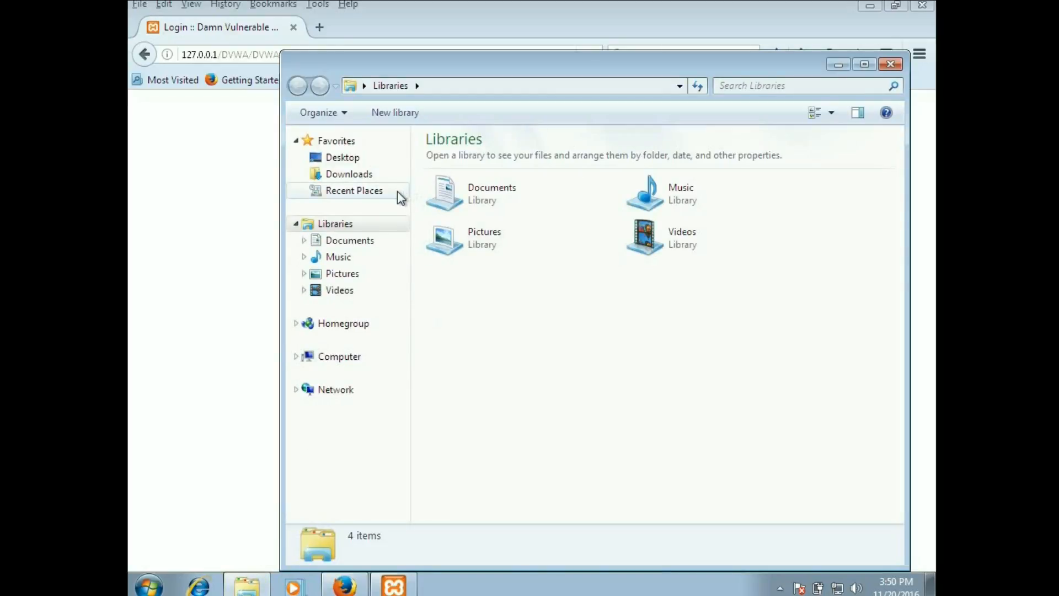
click(873, 9)
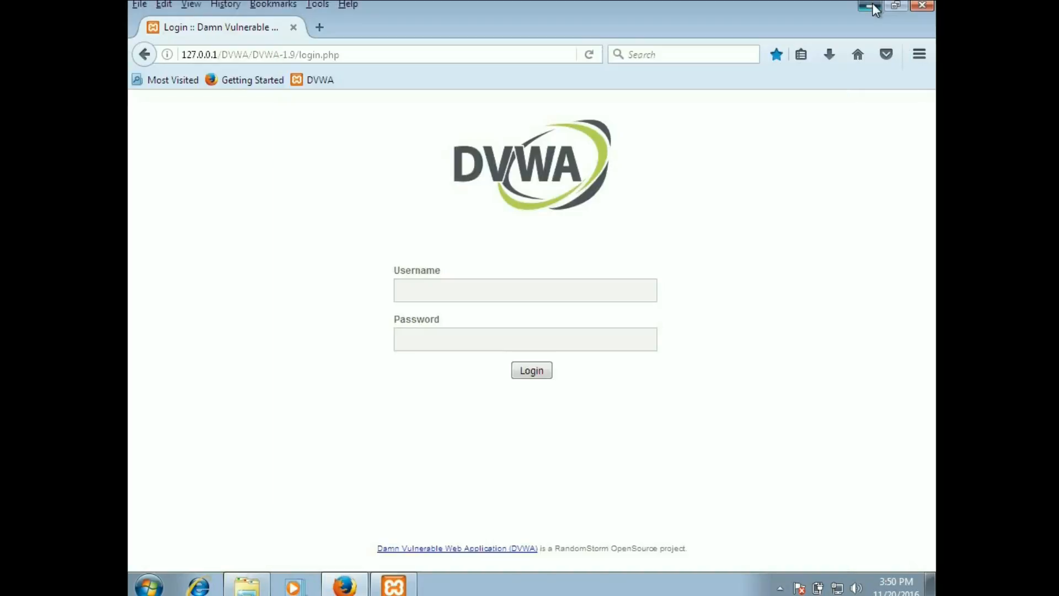
click(873, 9)
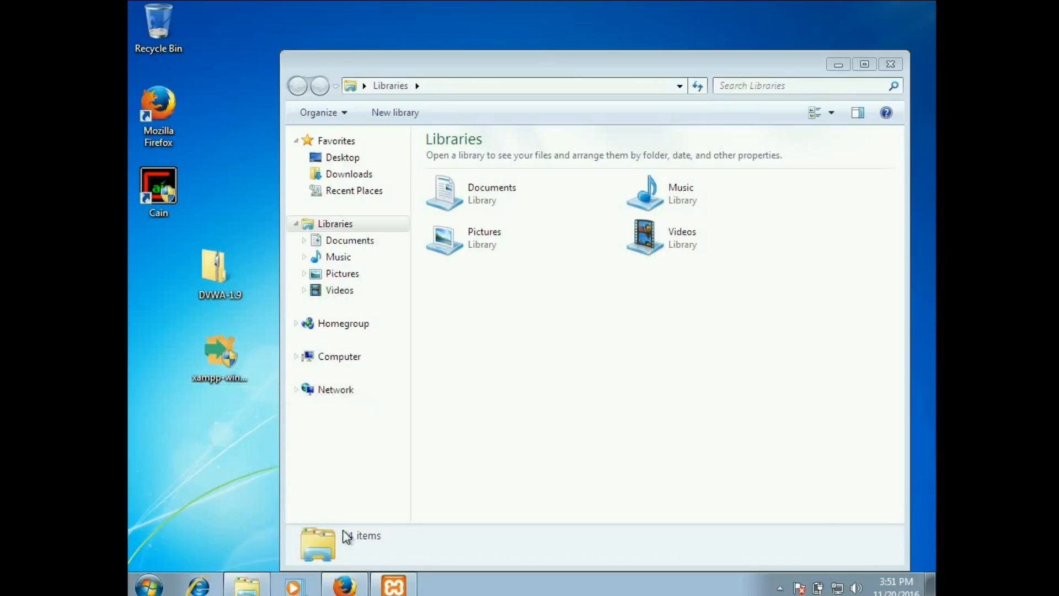
click(394, 585)
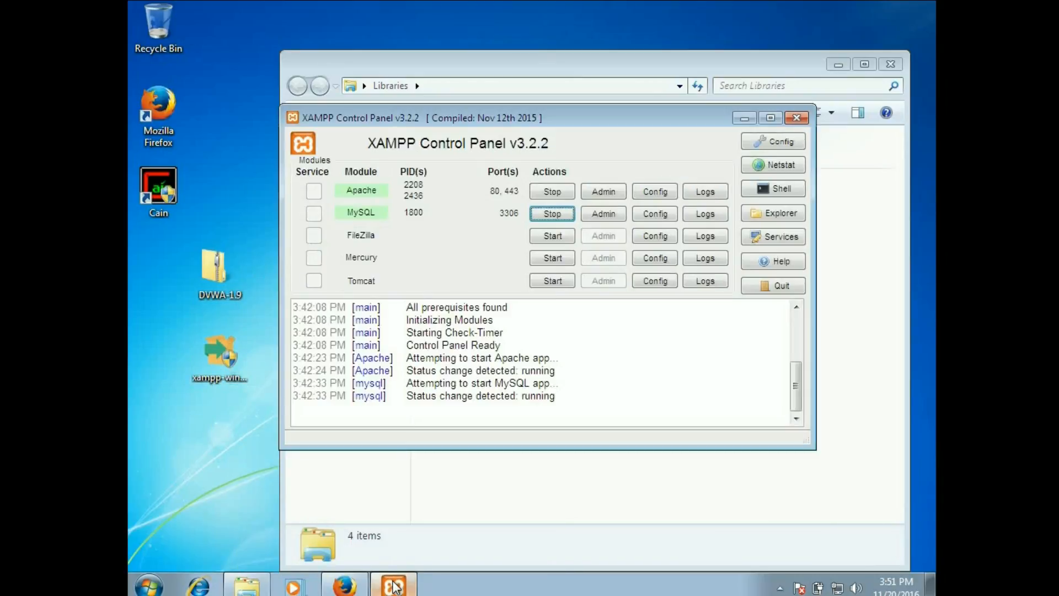
click(744, 118)
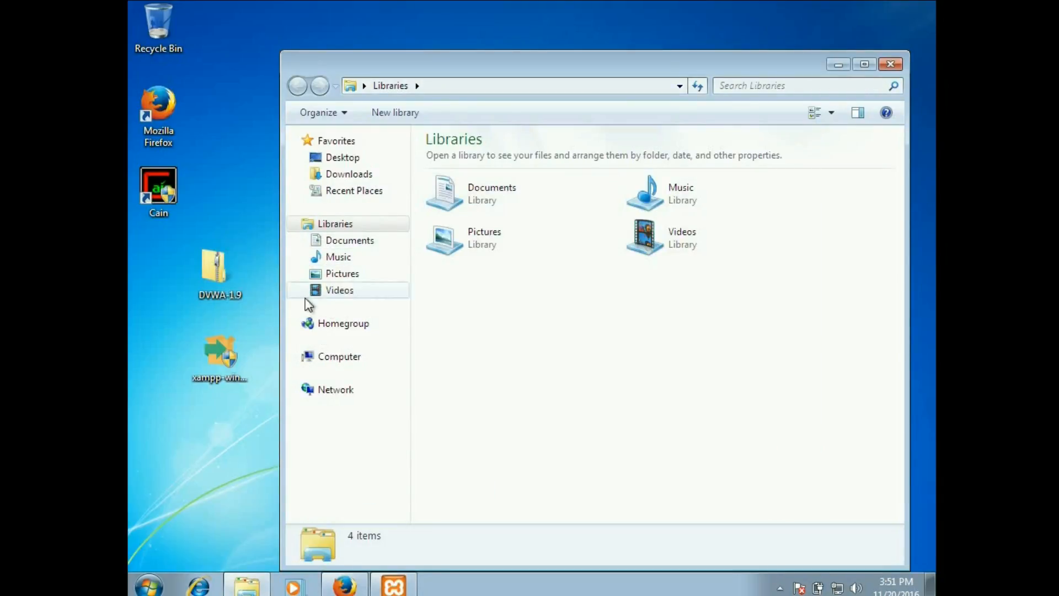
Step: Review the folder path C:\xampp\htdocs\DVWA\DVWA-1.9\config down to the config.inc file, and close the Explorer window
click(346, 357)
click(458, 173)
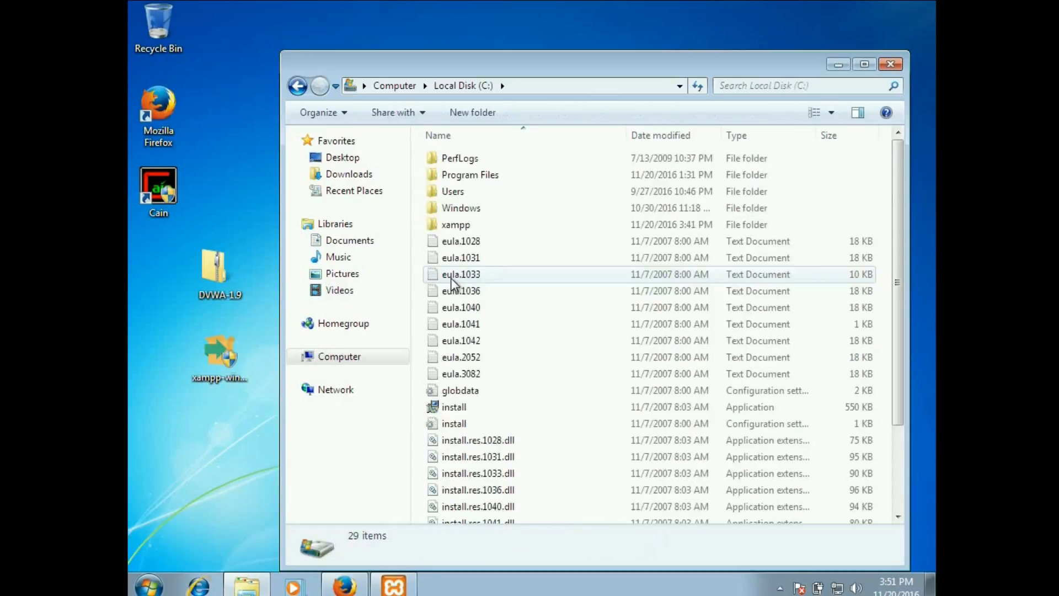
double_click(454, 224)
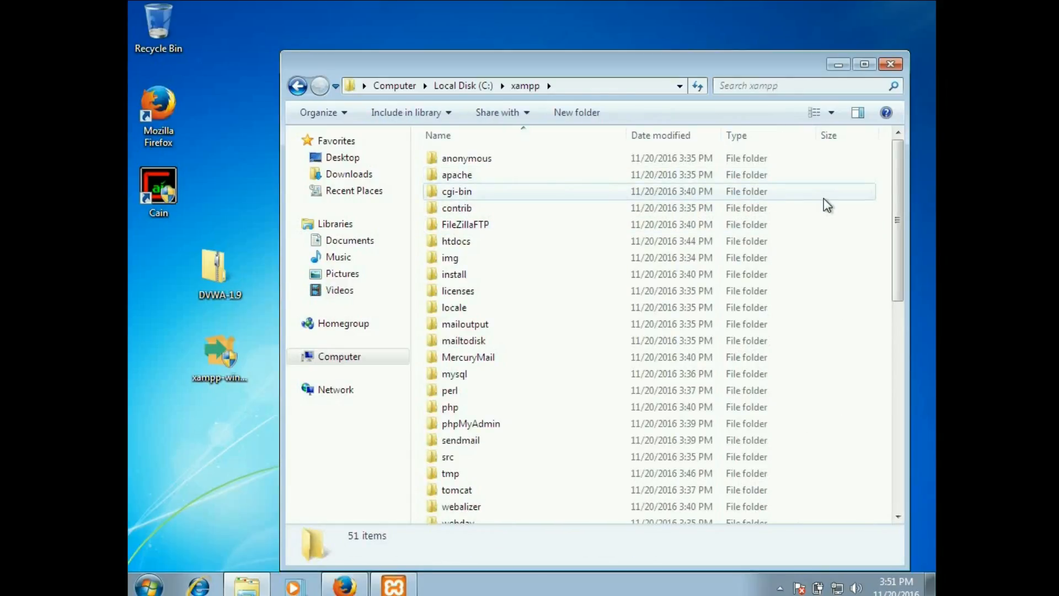
double_click(456, 241)
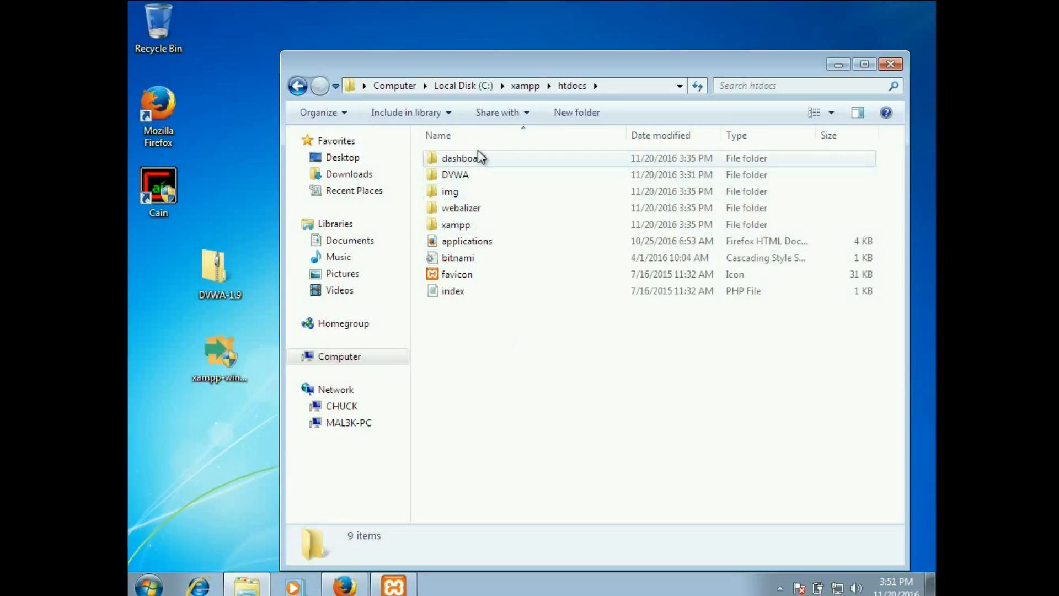
click(469, 175)
double_click(469, 174)
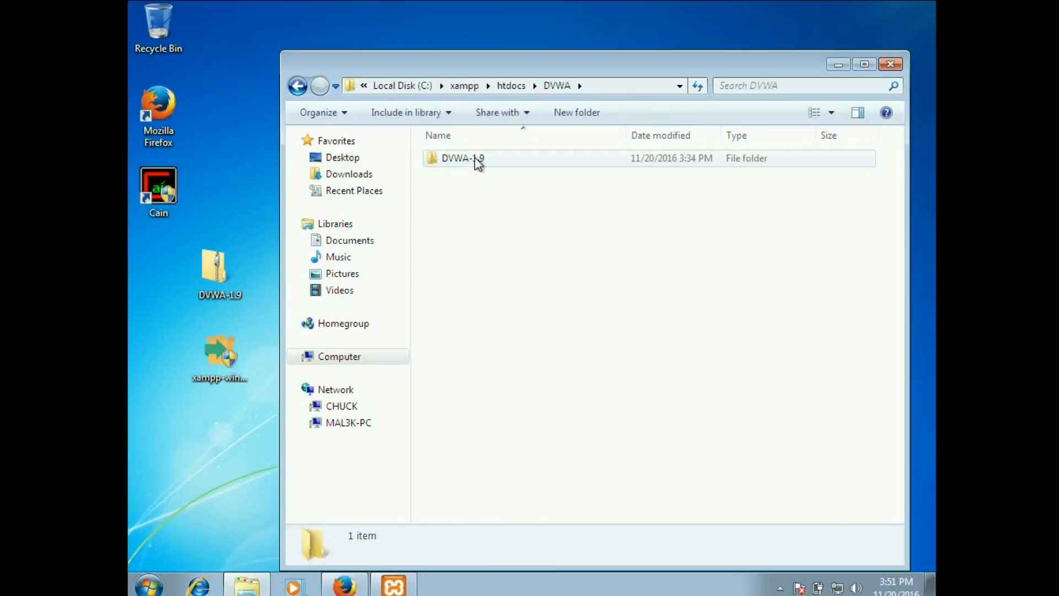
click(477, 160)
double_click(477, 160)
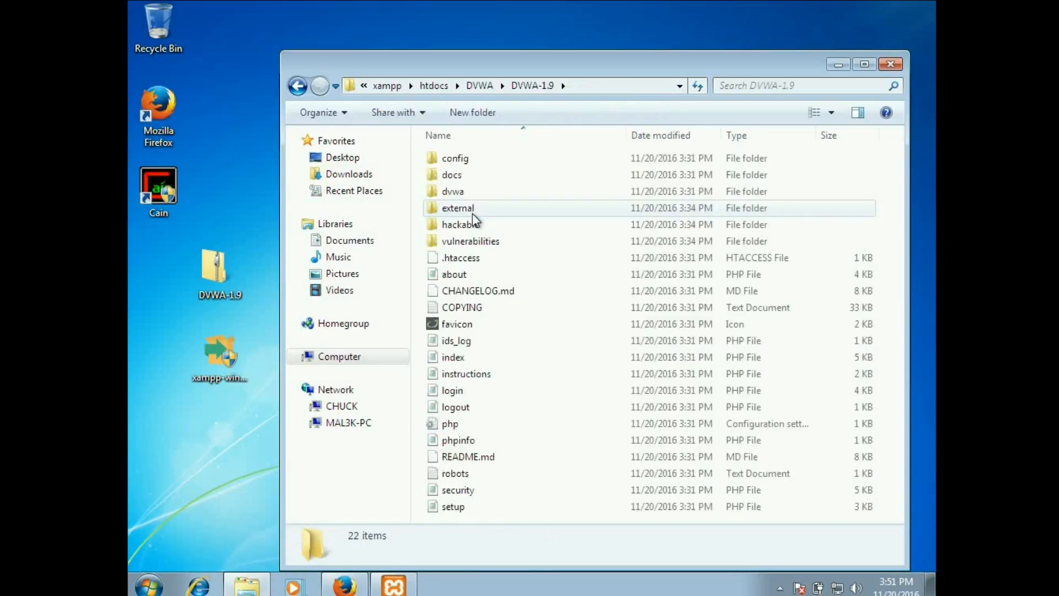
click(467, 160)
double_click(467, 160)
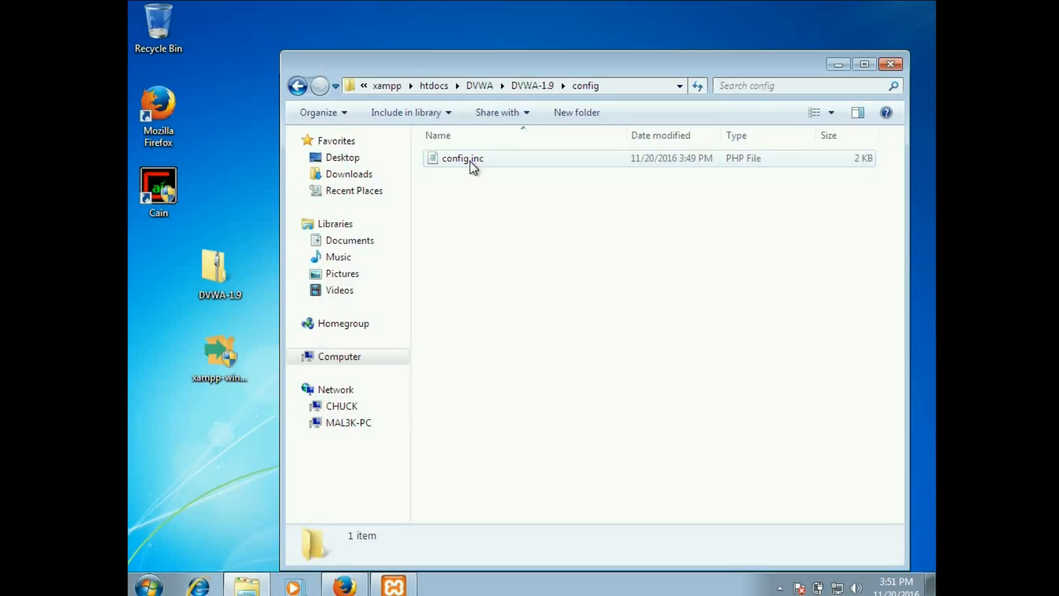
click(890, 64)
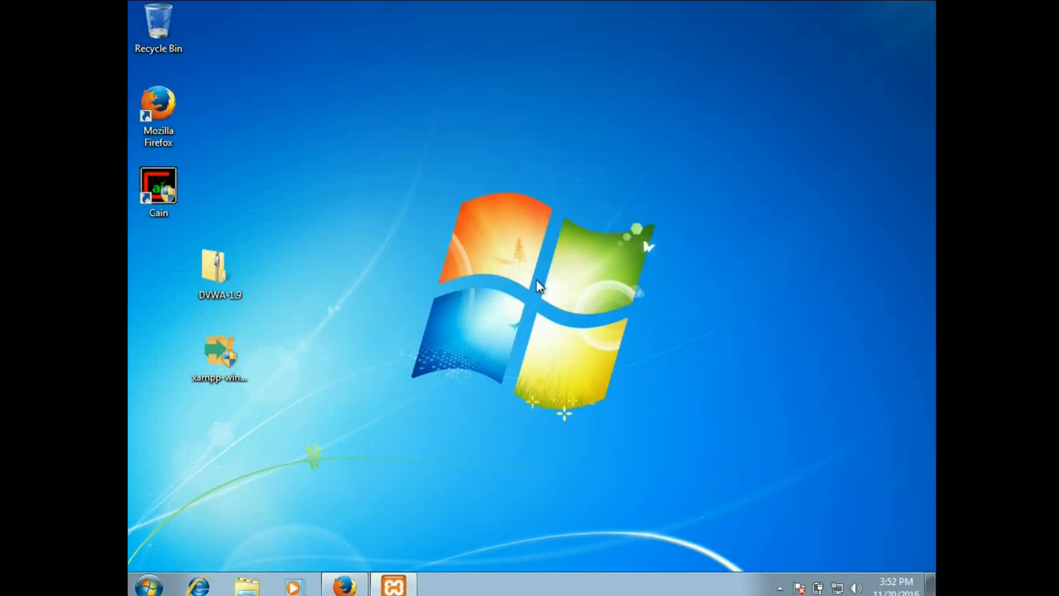
Step: Delete the DVWA-1.9 archive and the XAMPP installer from the desktop and empty the Recycle Bin
drag(279, 407, 178, 238)
key(Delete)
key(Return)
right_click(160, 25)
click(228, 53)
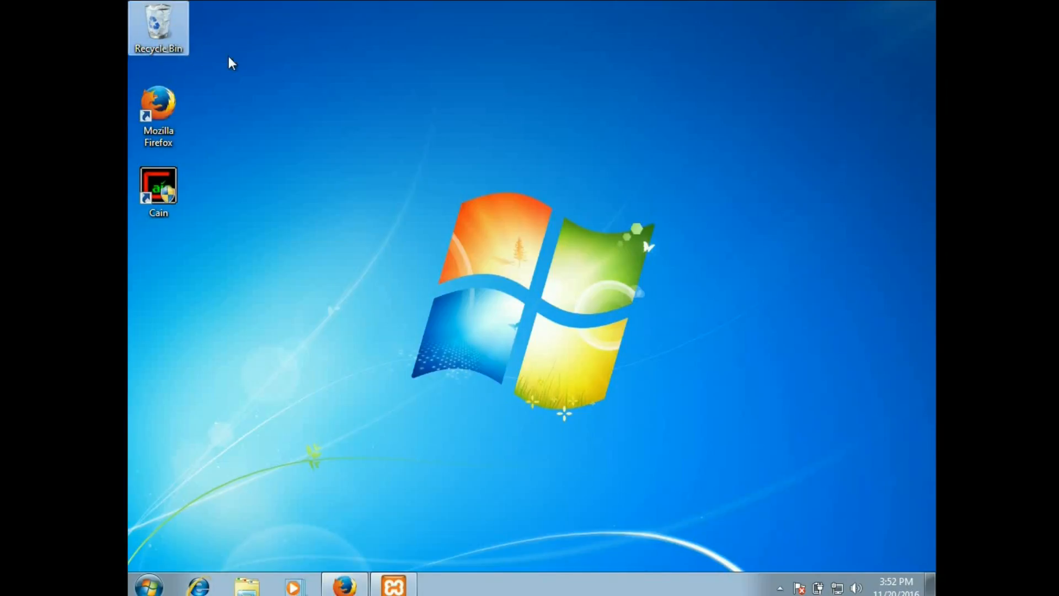
click(604, 306)
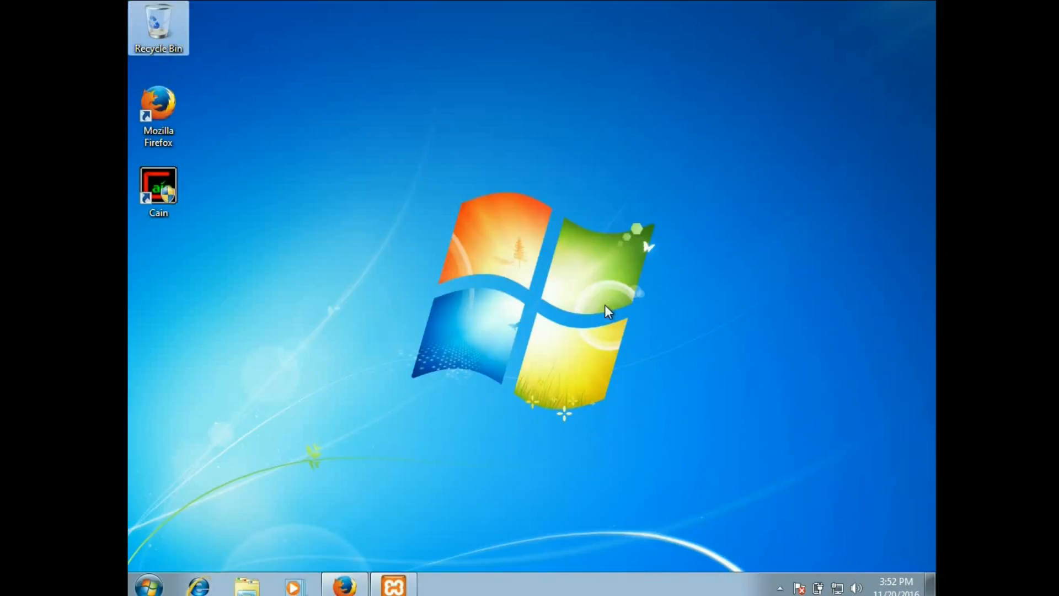